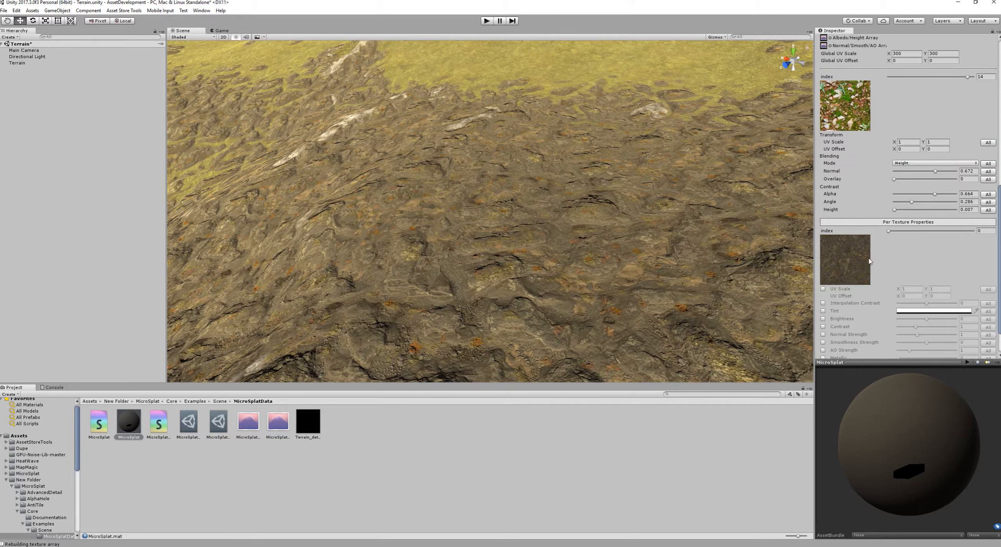
# Collapse the Per Texture Properties and Advanced Details sections of the MicroSplat material.
pyautogui.scroll(-2, 900, 220)
pyautogui.scroll(4, 902, 226)
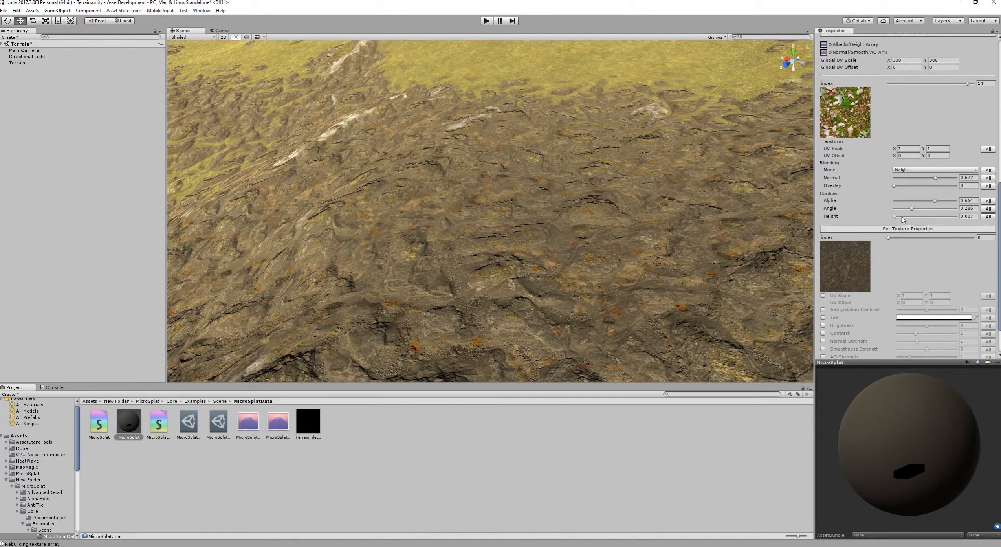
pyautogui.click(911, 277)
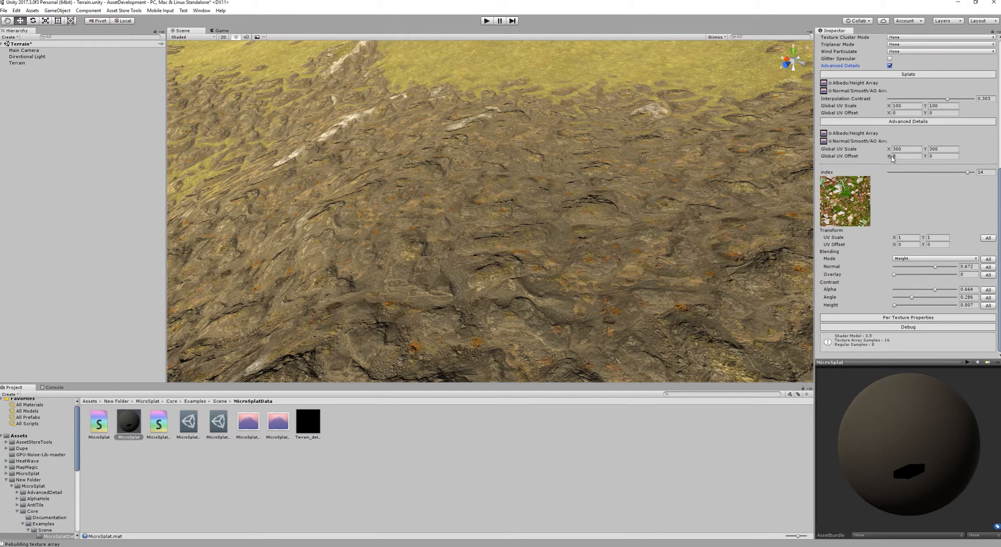
pyautogui.click(904, 121)
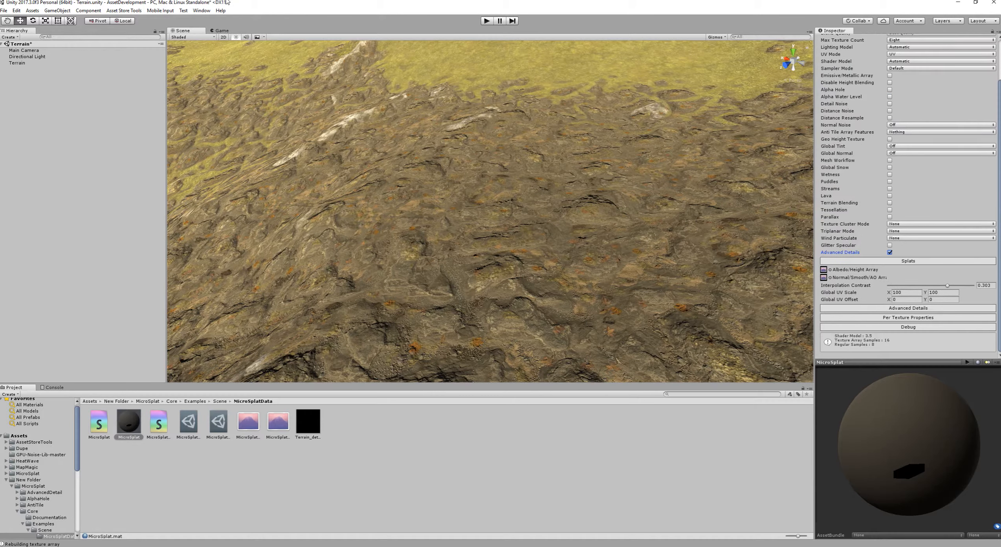
# Open the MicroSplat Detail Painter and dock it between the Hierarchy and the Scene view.
pyautogui.click(202, 11)
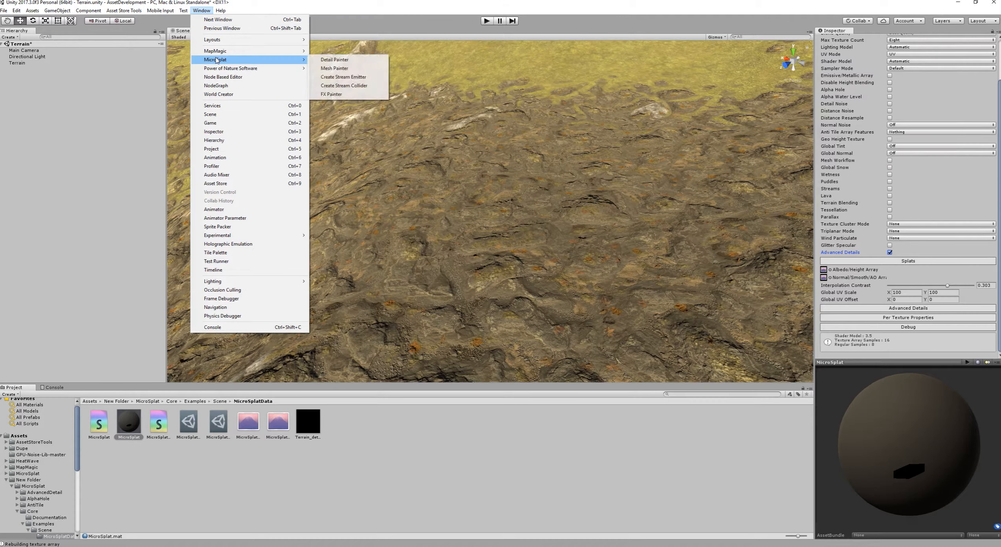
pyautogui.moveTo(214, 59)
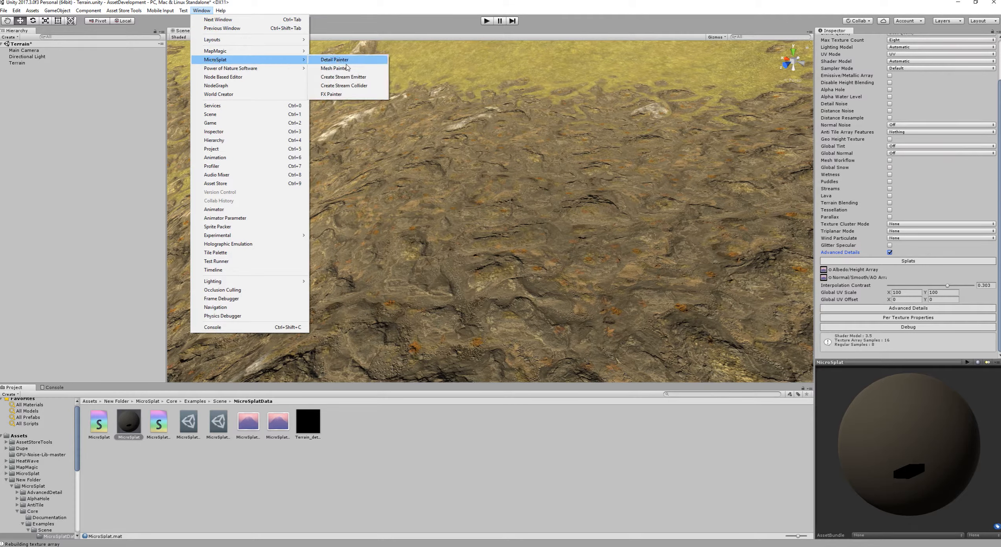
pyautogui.click(328, 61)
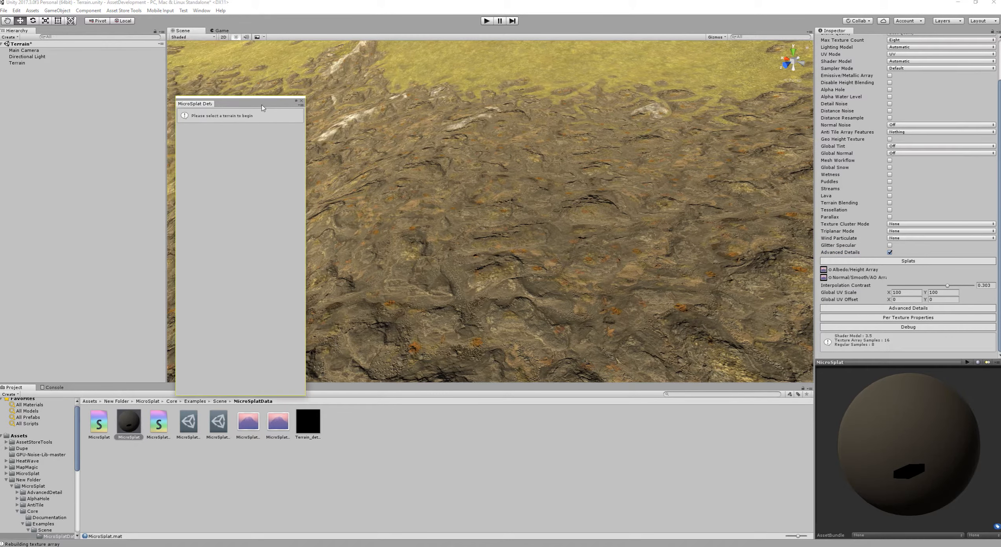
pyautogui.moveTo(221, 94); pyautogui.dragTo(186, 78)
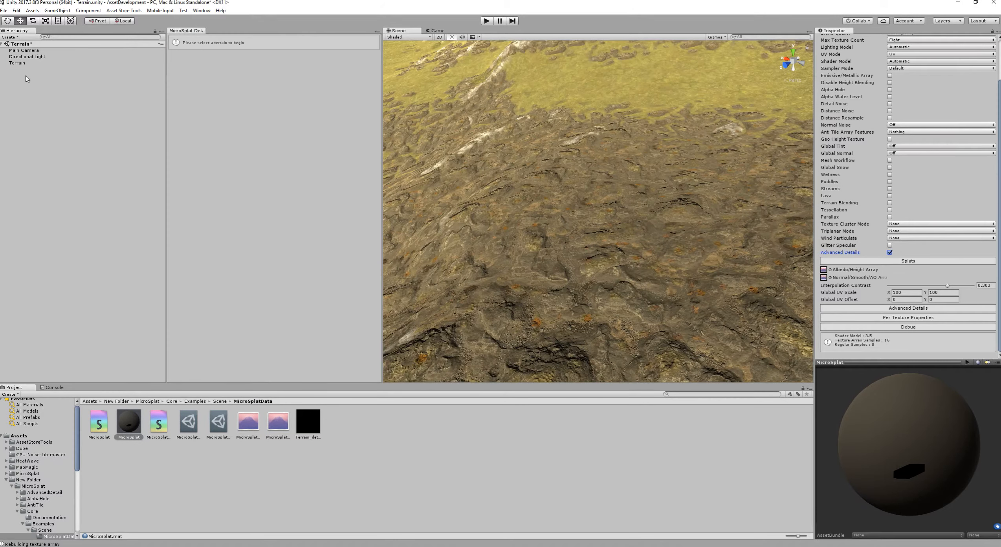
# Select the Terrain object for detail painting and resize the docked painter to give the Scene view more room.
pyautogui.click(23, 65)
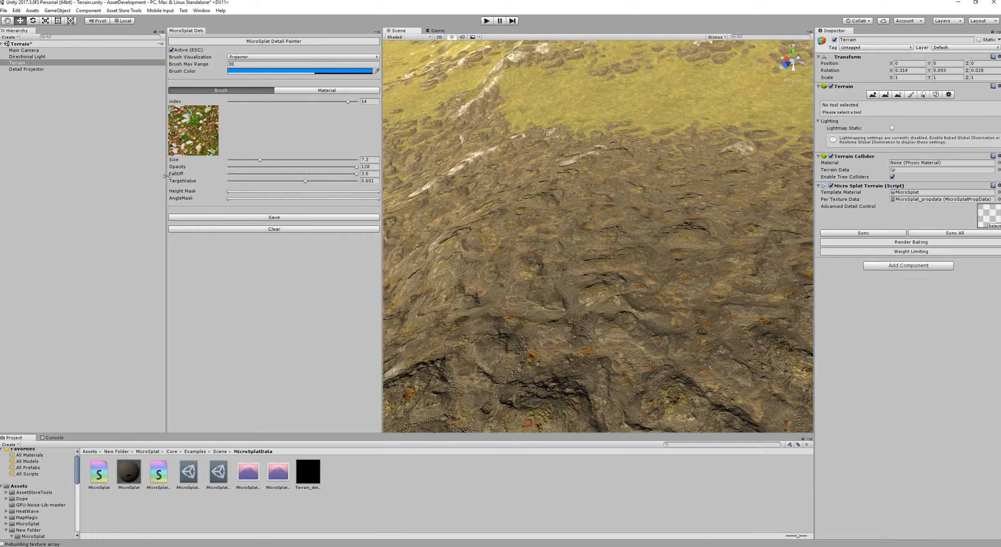
pyautogui.moveTo(165, 176); pyautogui.dragTo(108, 176)
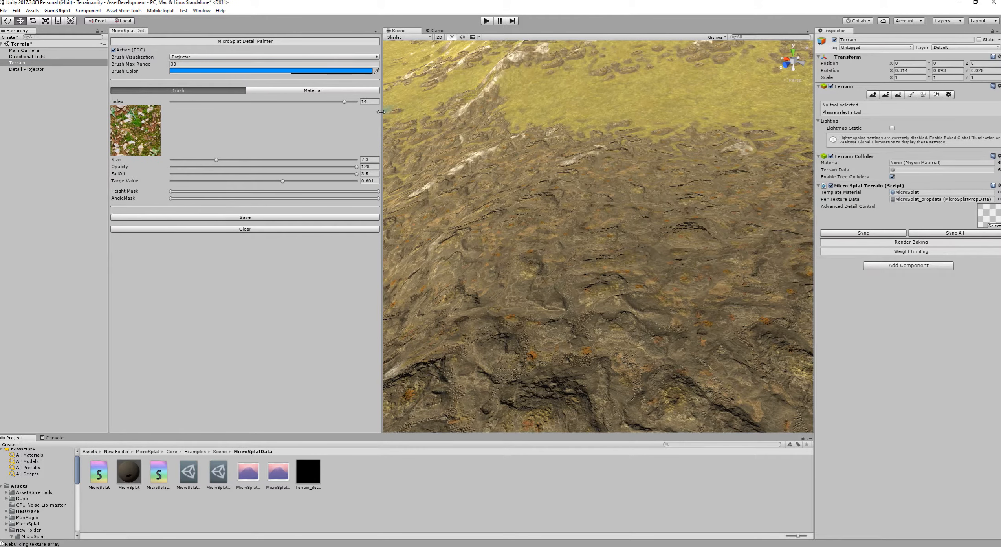
pyautogui.moveTo(381, 112); pyautogui.dragTo(283, 118)
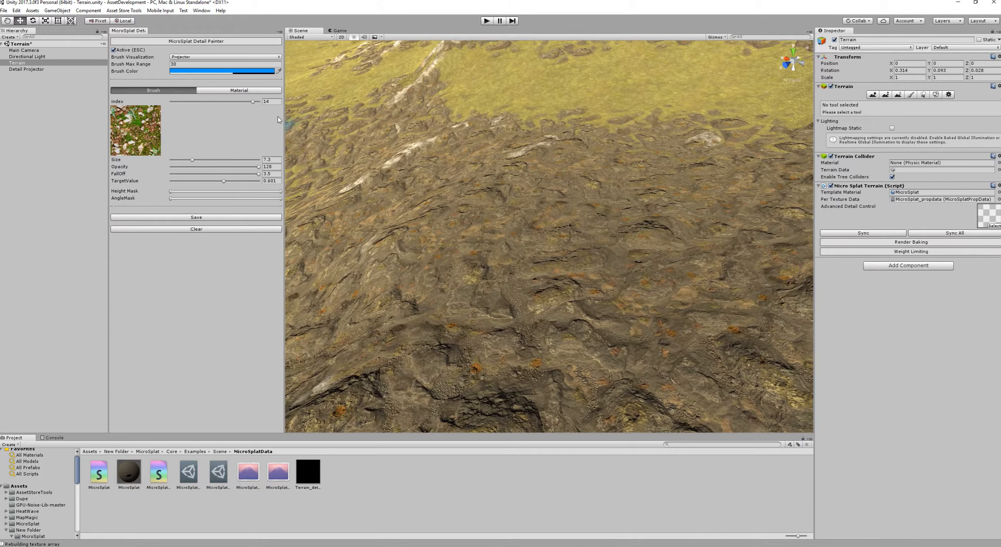
# Try the Disk and Sphere brush visualizations and return to Projector.
pyautogui.click(219, 58)
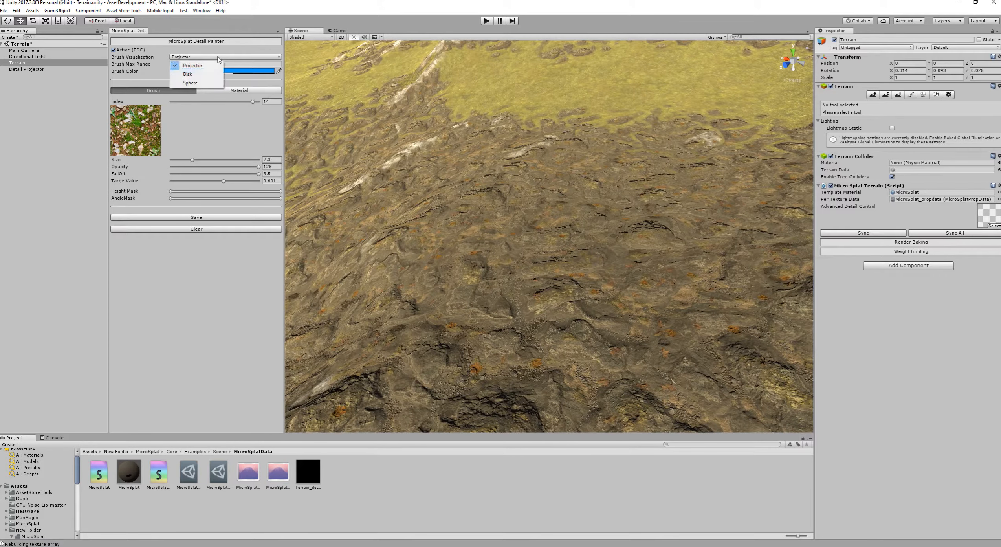
pyautogui.click(187, 63)
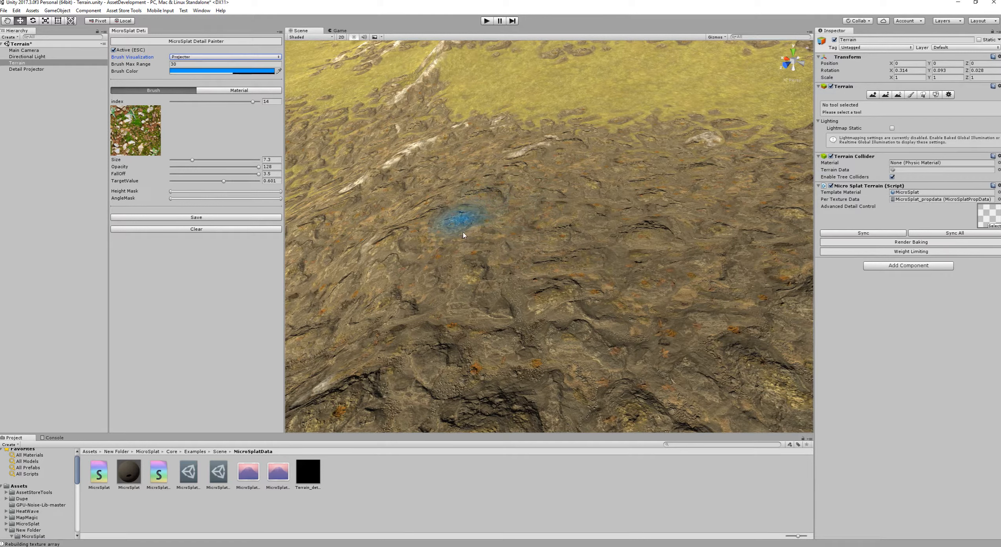
pyautogui.click(188, 57)
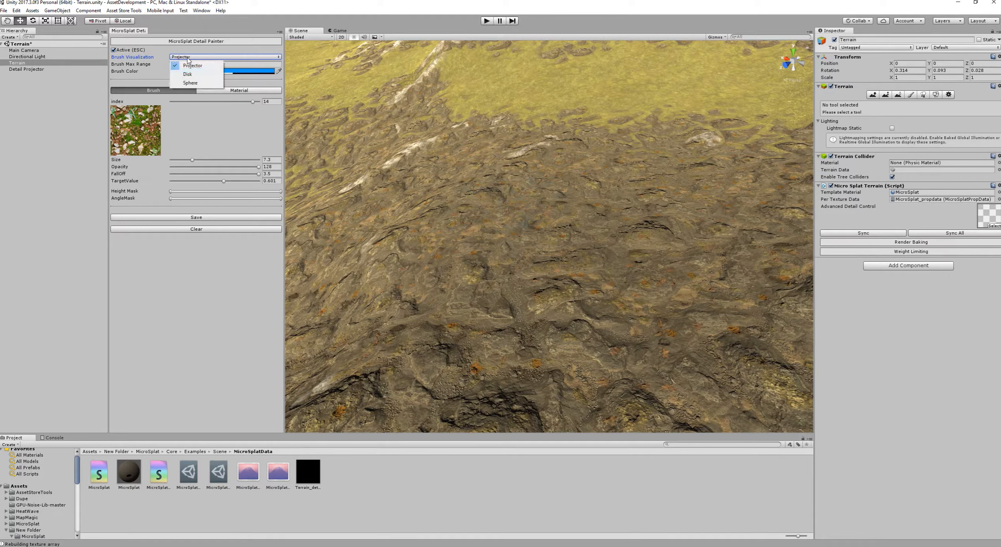
pyautogui.click(184, 69)
pyautogui.click(179, 58)
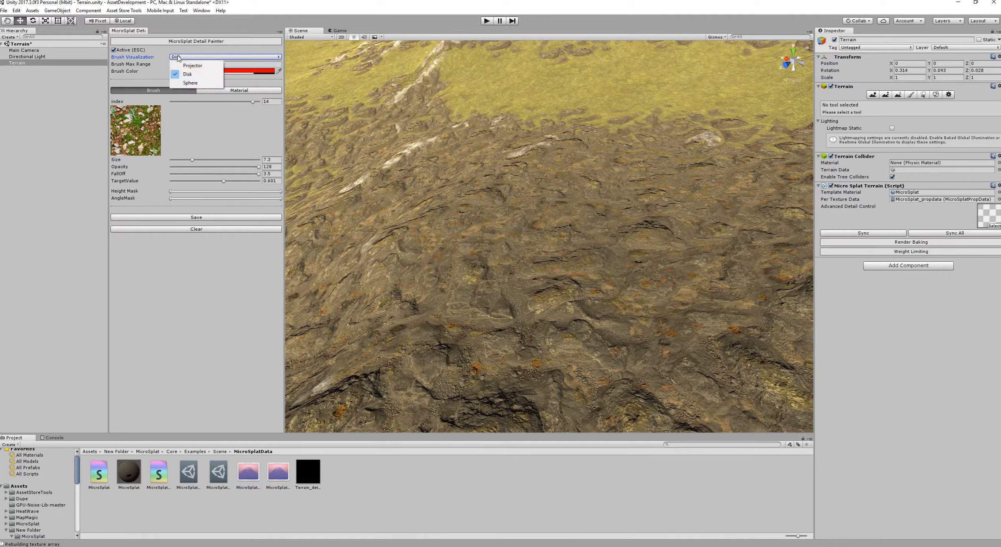
pyautogui.click(186, 76)
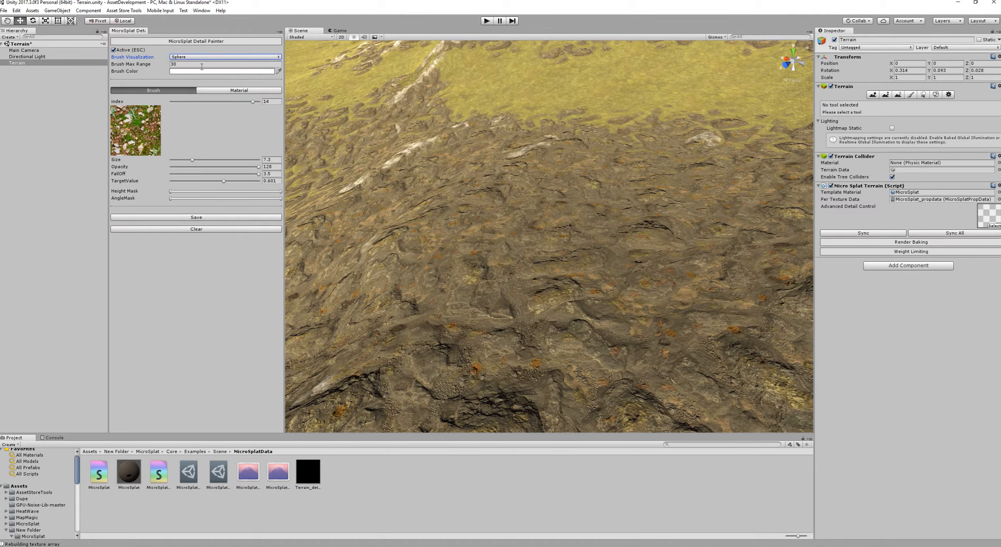
pyautogui.click(192, 57)
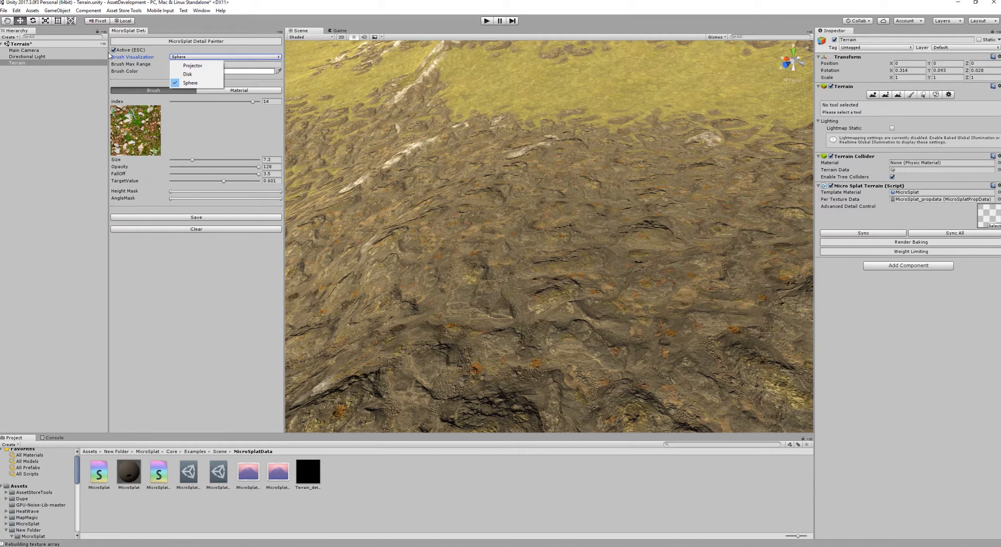
pyautogui.click(192, 66)
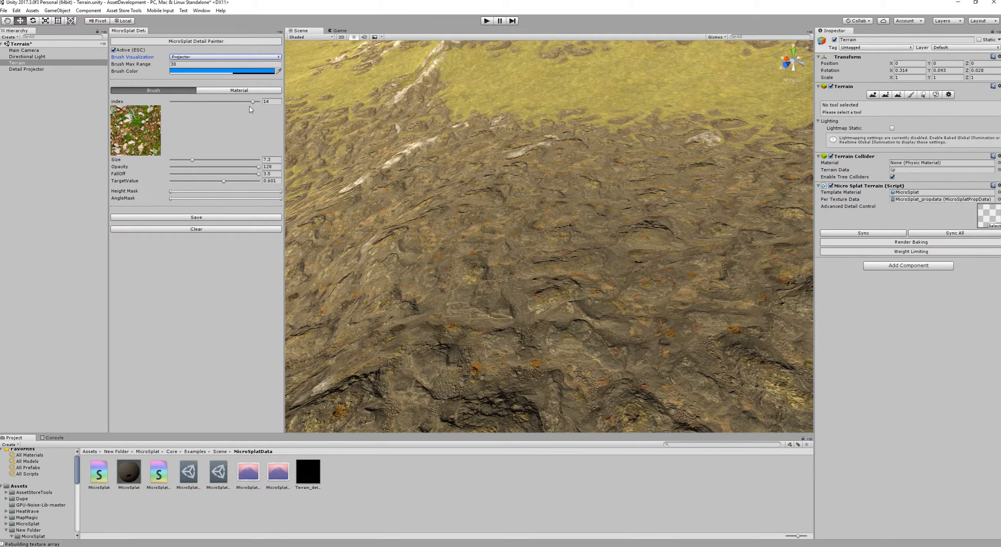
# Set the brush's detail texture index to 0 and make the Detail Painter narrower.
pyautogui.moveTo(254, 102); pyautogui.dragTo(168, 111)
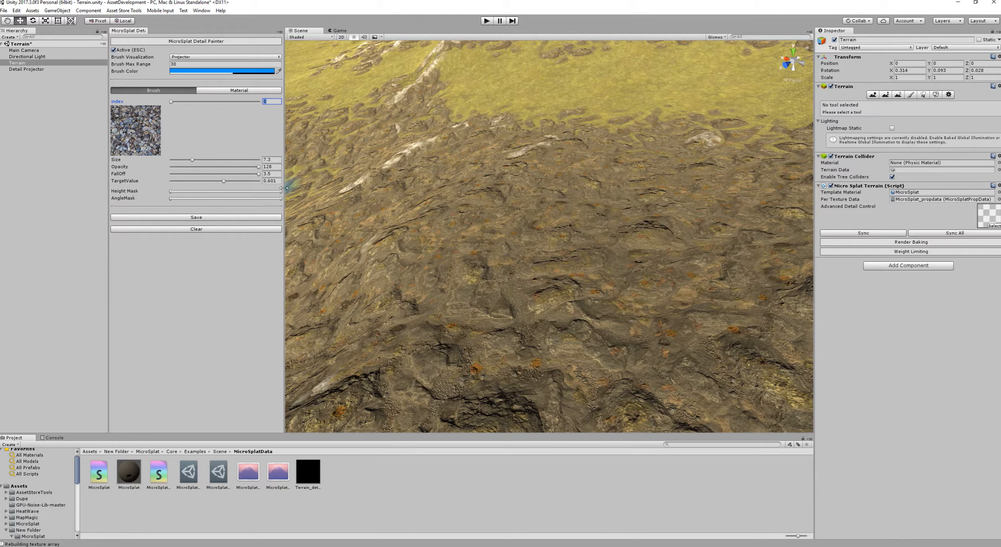
pyautogui.moveTo(283, 188); pyautogui.dragTo(259, 188)
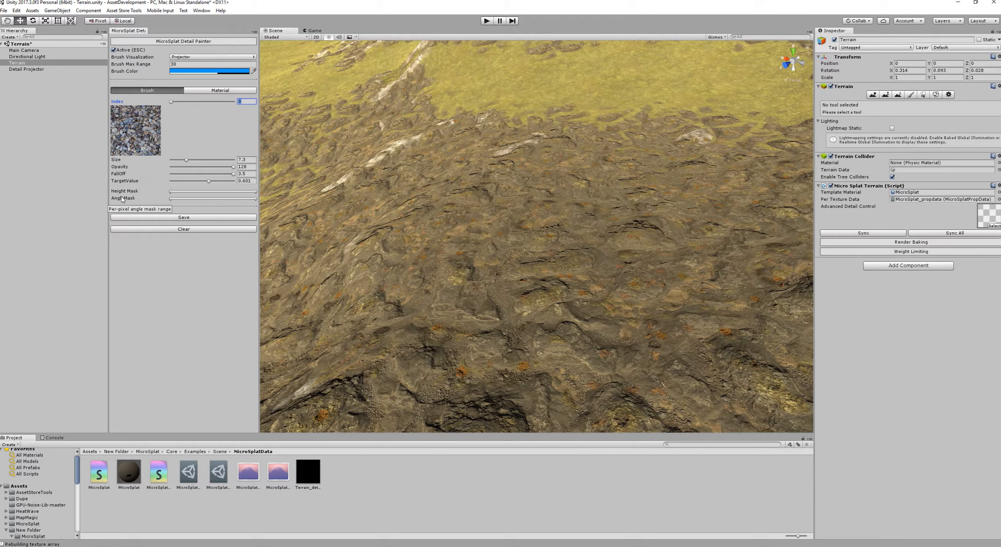
# Try lowering the upper limit of the brush's Height Mask and restore its full range.
pyautogui.scroll(-1, 542, 268)
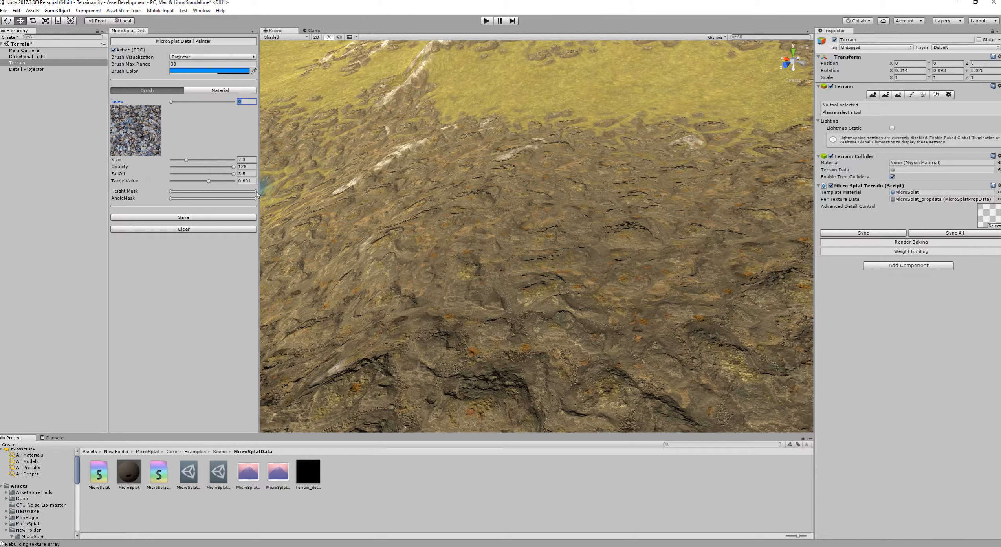
pyautogui.moveTo(257, 191); pyautogui.dragTo(213, 192)
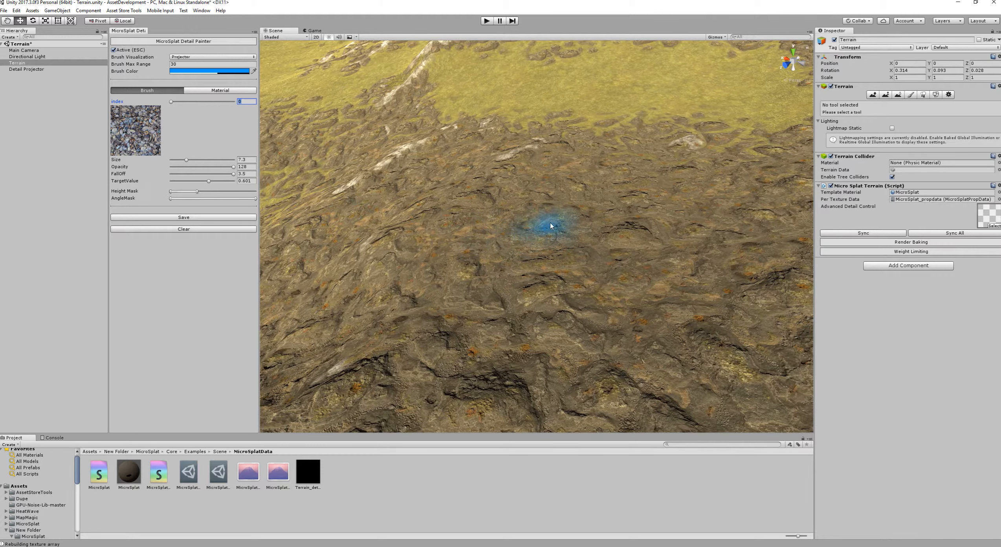
pyautogui.moveTo(197, 192); pyautogui.dragTo(274, 196)
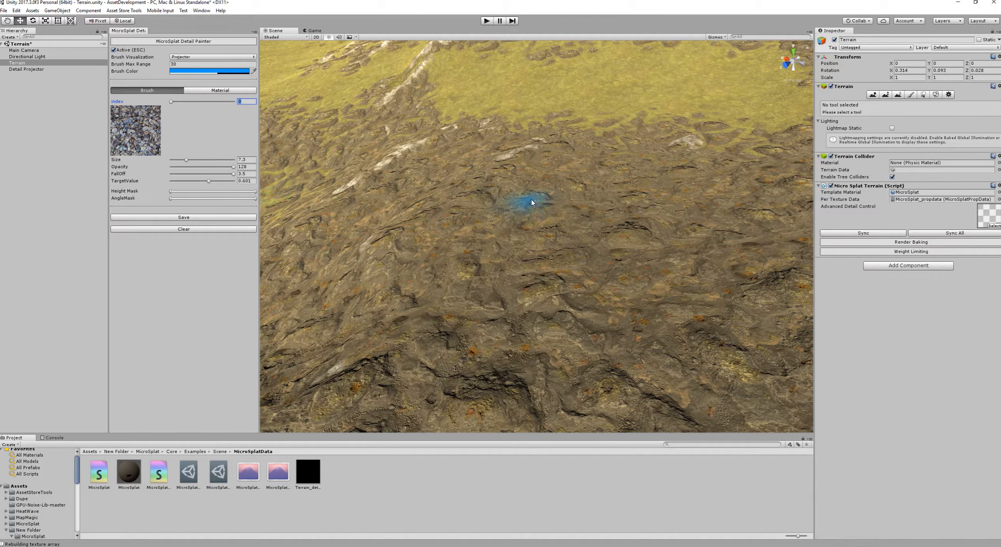
# Paint the pebble detail texture over a wide patch of the rocky terrain with the full Height Mask range.
pyautogui.moveTo(532, 203)
pyautogui.mouseDown()
pyautogui.moveTo(518, 231)
pyautogui.moveTo(543, 198)
pyautogui.moveTo(537, 225)
pyautogui.moveTo(592, 239)
pyautogui.moveTo(519, 268)
pyautogui.moveTo(513, 210)
pyautogui.moveTo(575, 230)
pyautogui.moveTo(609, 289)
pyautogui.moveTo(728, 235)
pyautogui.moveTo(633, 138)
pyautogui.moveTo(458, 175)
pyautogui.moveTo(303, 223)
pyautogui.moveTo(477, 186)
pyautogui.moveTo(691, 170)
pyautogui.moveTo(760, 198)
pyautogui.mouseUp()
pyautogui.scroll(2, 536, 225)
pyautogui.scroll(3, 575, 230)
pyautogui.moveTo(542, 214); pyautogui.dragTo(637, 255, button='right')
pyautogui.moveTo(637, 255)
pyautogui.mouseDown()
pyautogui.moveTo(548, 286)
pyautogui.moveTo(719, 190)
pyautogui.mouseUp()
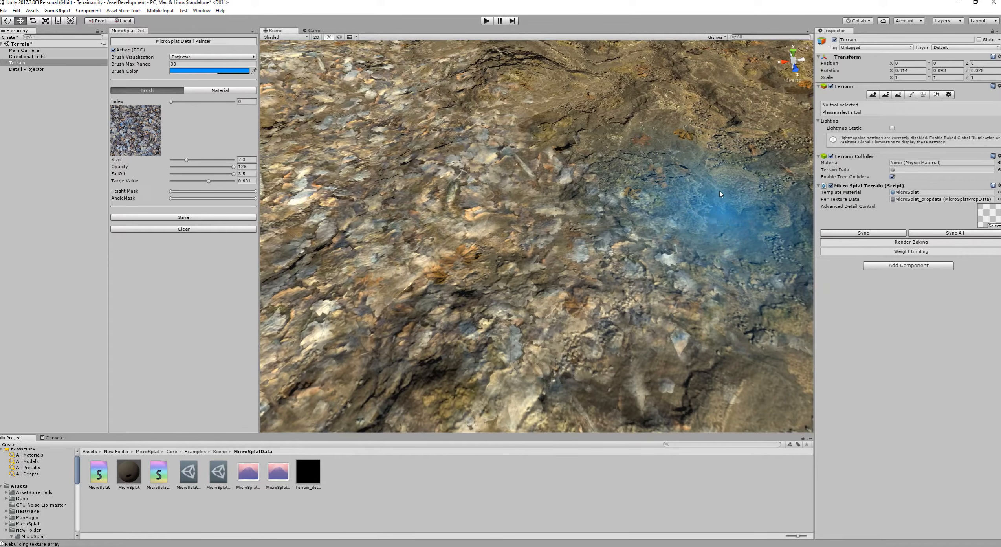
pyautogui.moveTo(552, 171)
pyautogui.mouseDown(button='middle')
pyautogui.moveTo(574, 223)
pyautogui.moveTo(650, 249)
pyautogui.mouseUp(button='middle')
pyautogui.scroll(-3, 653, 250)
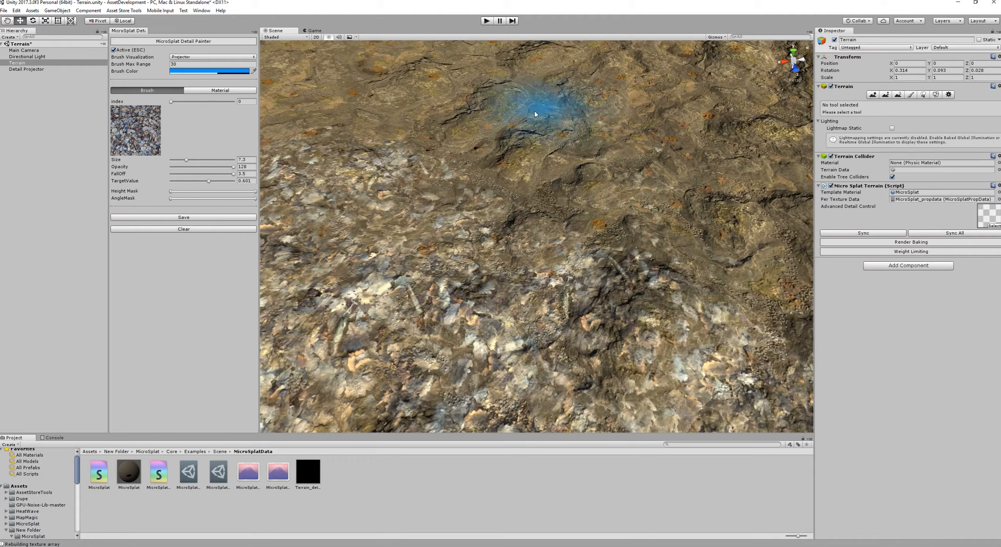
pyautogui.moveTo(534, 114)
pyautogui.mouseDown()
pyautogui.moveTo(414, 84)
pyautogui.moveTo(357, 110)
pyautogui.moveTo(616, 263)
pyautogui.moveTo(699, 214)
pyautogui.mouseUp()
pyautogui.moveTo(699, 214)
pyautogui.mouseDown(button='right')
pyautogui.moveTo(556, 189)
pyautogui.moveTo(503, 212)
pyautogui.moveTo(518, 201)
pyautogui.moveTo(605, 333)
pyautogui.mouseUp(button='right')
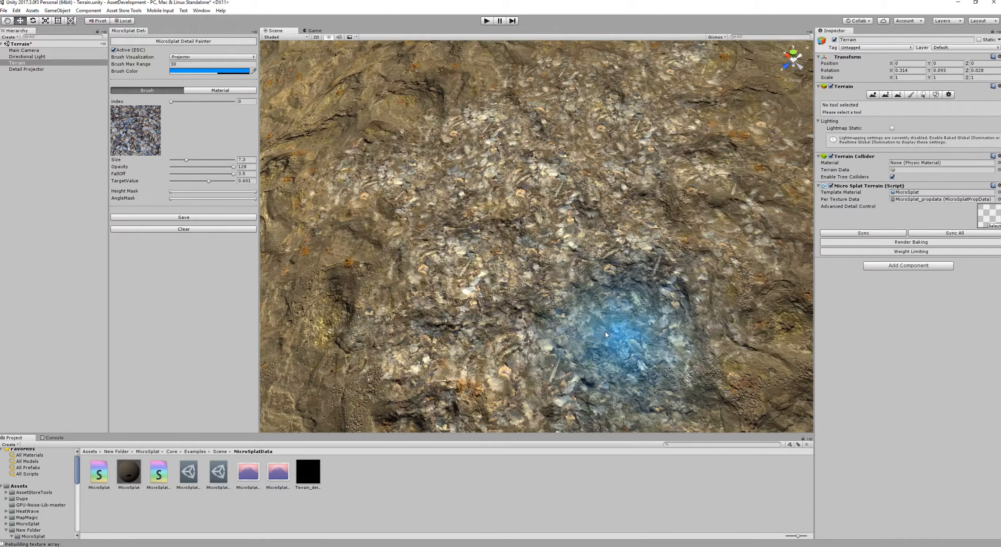
# Lower the Height Mask's upper limit to roughly the bottom fifth of the range and paint over the pebble patch.
pyautogui.moveTo(605, 334)
pyautogui.mouseDown(button='middle')
pyautogui.moveTo(510, 259)
pyautogui.moveTo(599, 318)
pyautogui.mouseUp(button='middle')
pyautogui.moveTo(599, 317); pyautogui.dragTo(598, 260, button='right')
pyautogui.moveTo(463, 346); pyautogui.dragTo(568, 304, button='middle')
pyautogui.scroll(4, 520, 278)
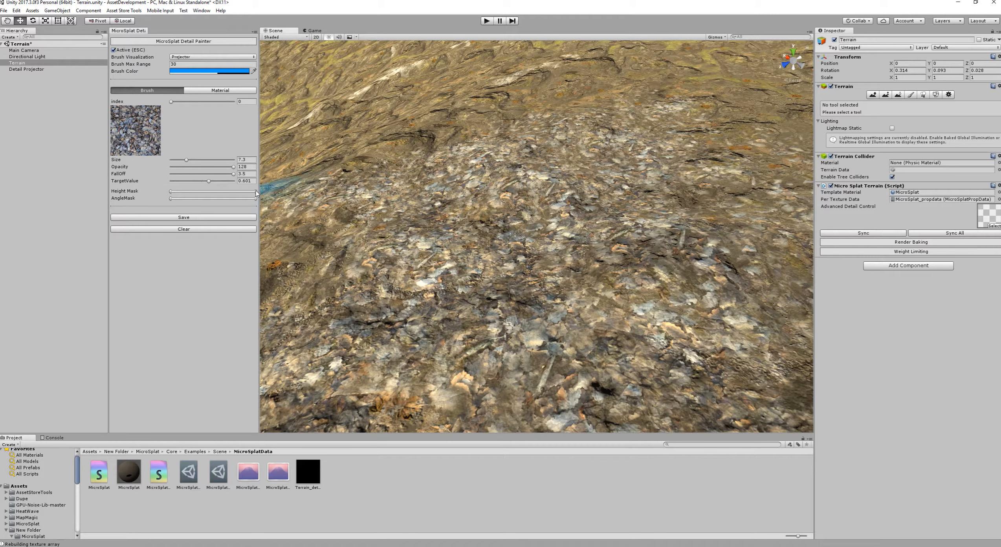
pyautogui.moveTo(256, 192); pyautogui.dragTo(195, 198)
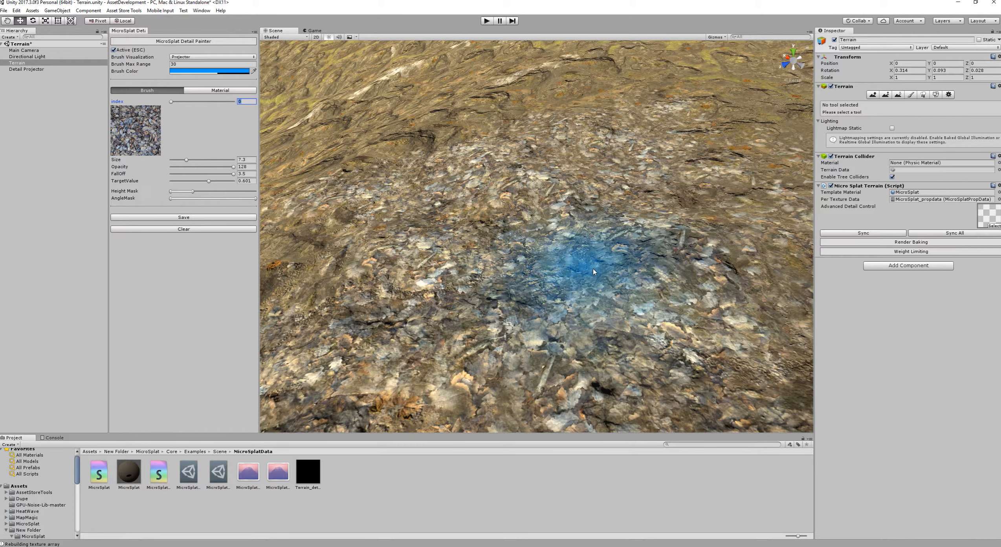
pyautogui.moveTo(558, 291)
pyautogui.mouseDown()
pyautogui.moveTo(670, 256)
pyautogui.moveTo(444, 302)
pyautogui.moveTo(419, 183)
pyautogui.moveTo(586, 123)
pyautogui.moveTo(637, 286)
pyautogui.moveTo(427, 259)
pyautogui.moveTo(380, 196)
pyautogui.mouseUp()
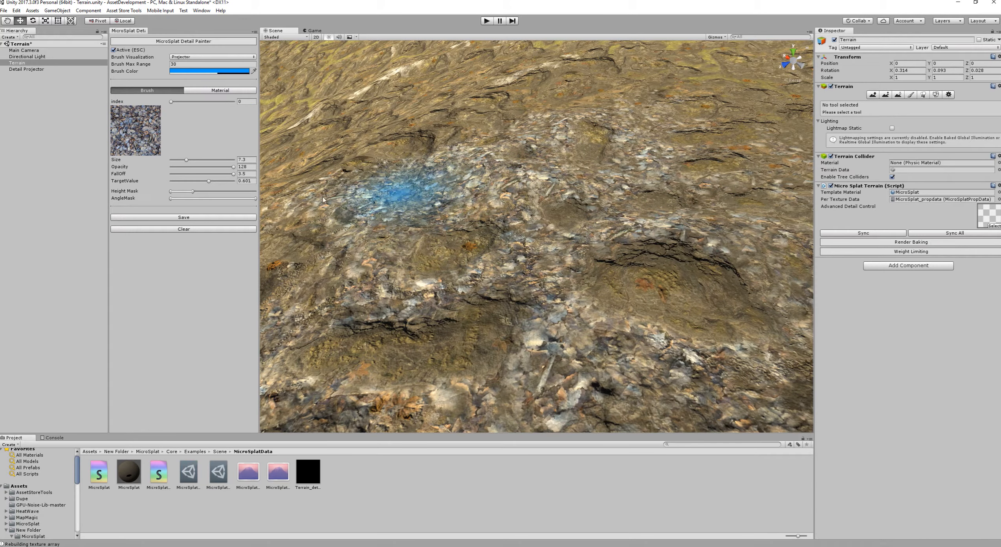
pyautogui.moveTo(195, 192); pyautogui.dragTo(187, 193)
pyautogui.moveTo(604, 138)
pyautogui.mouseDown()
pyautogui.moveTo(413, 324)
pyautogui.moveTo(727, 190)
pyautogui.moveTo(505, 152)
pyautogui.mouseUp()
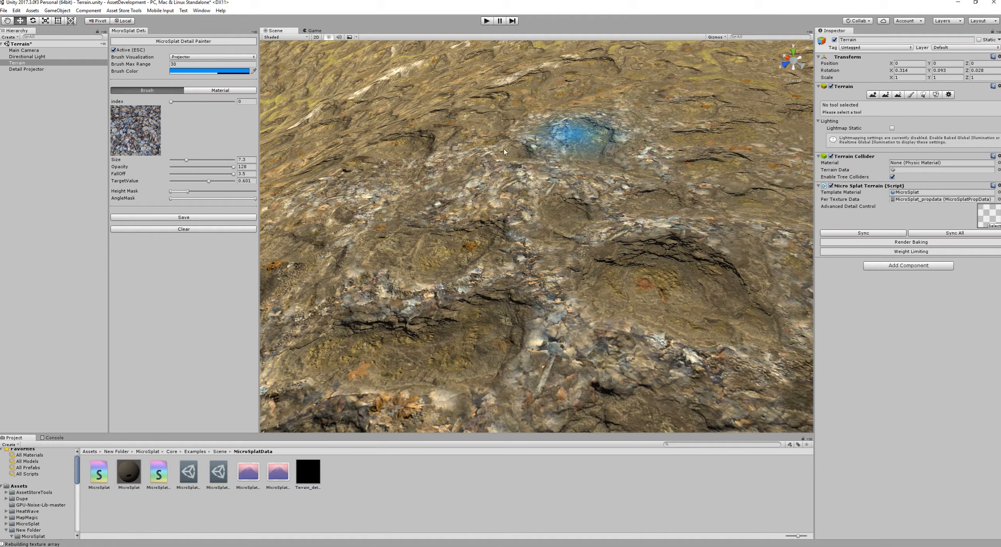
# Shift the Height Mask to the upper half of its range and paint the pebbles onto the raised ground.
pyautogui.moveTo(188, 193); pyautogui.dragTo(238, 193)
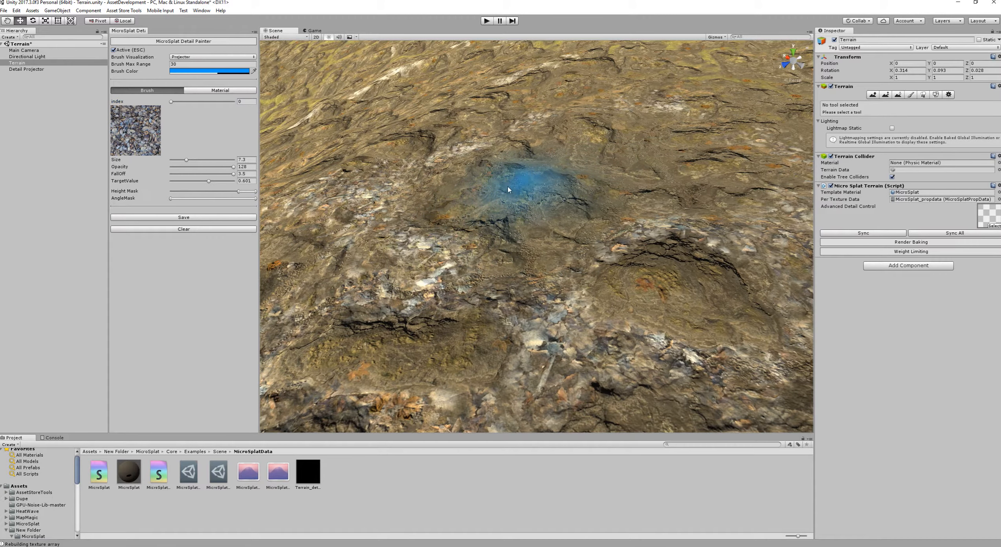
pyautogui.moveTo(508, 190)
pyautogui.mouseDown()
pyautogui.moveTo(496, 348)
pyautogui.moveTo(699, 276)
pyautogui.mouseUp()
pyautogui.moveTo(237, 194); pyautogui.dragTo(211, 193)
# Paint pebbles on a bump beside the patch and set the brush size to 14.5.
pyautogui.keyDown('alt'); pyautogui.moveTo(687, 339); pyautogui.dragTo(601, 154, button='right'); pyautogui.keyUp('alt')
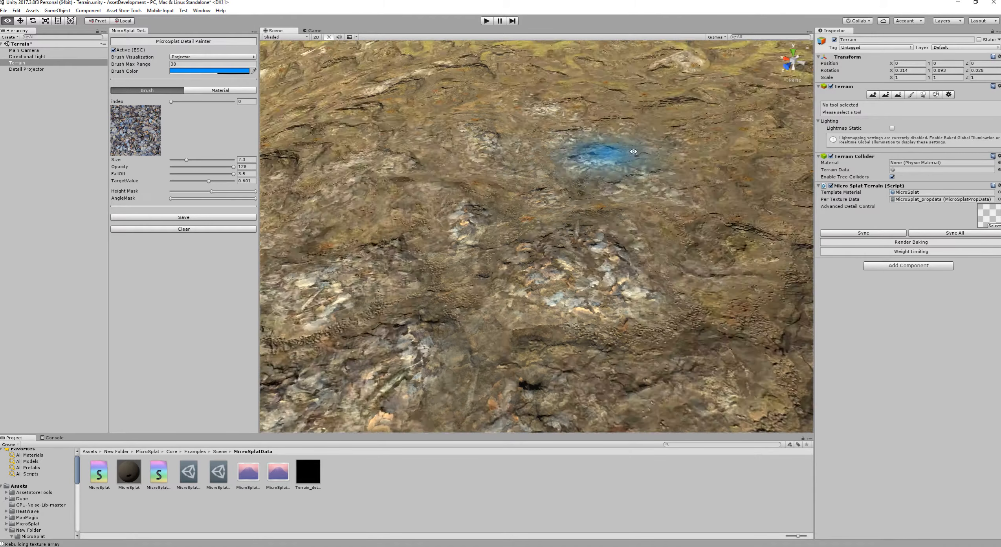
pyautogui.keyDown('alt'); pyautogui.moveTo(601, 154); pyautogui.dragTo(664, 171); pyautogui.keyUp('alt')
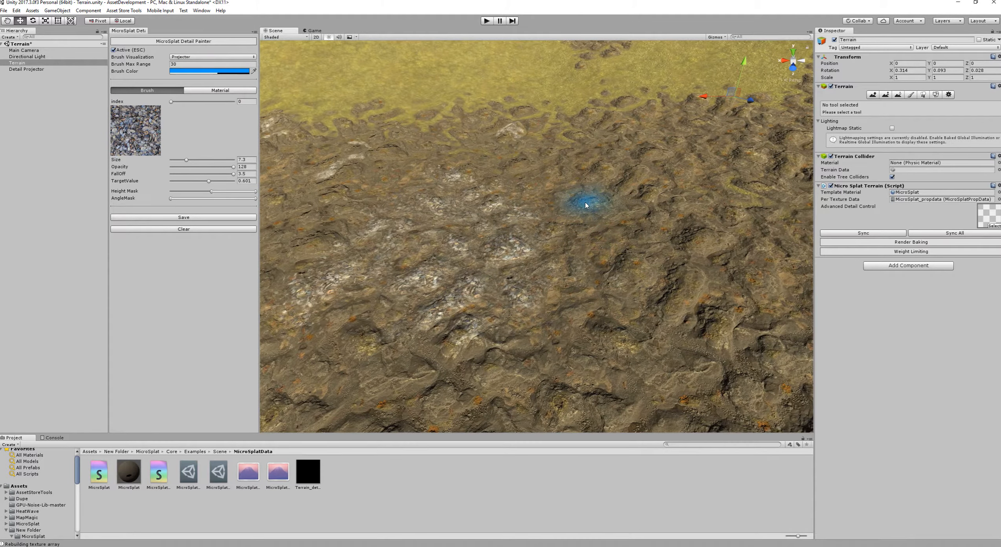
pyautogui.scroll(3, 585, 205)
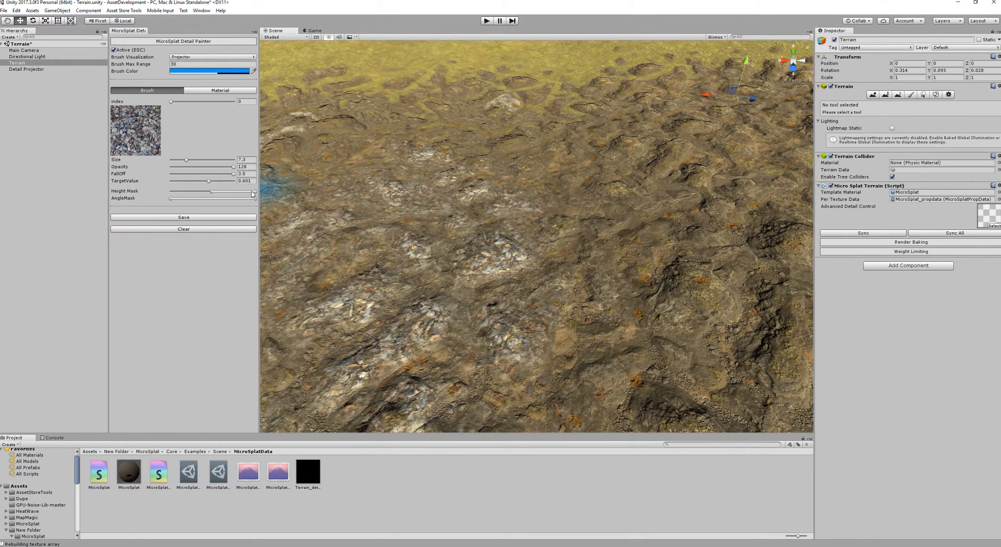
pyautogui.click(675, 298)
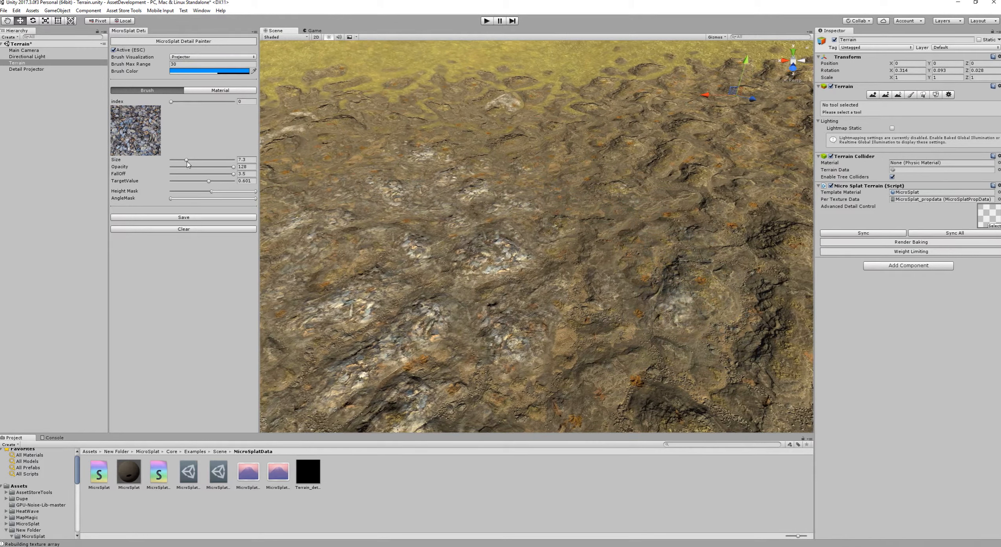
pyautogui.moveTo(186, 160); pyautogui.dragTo(201, 161)
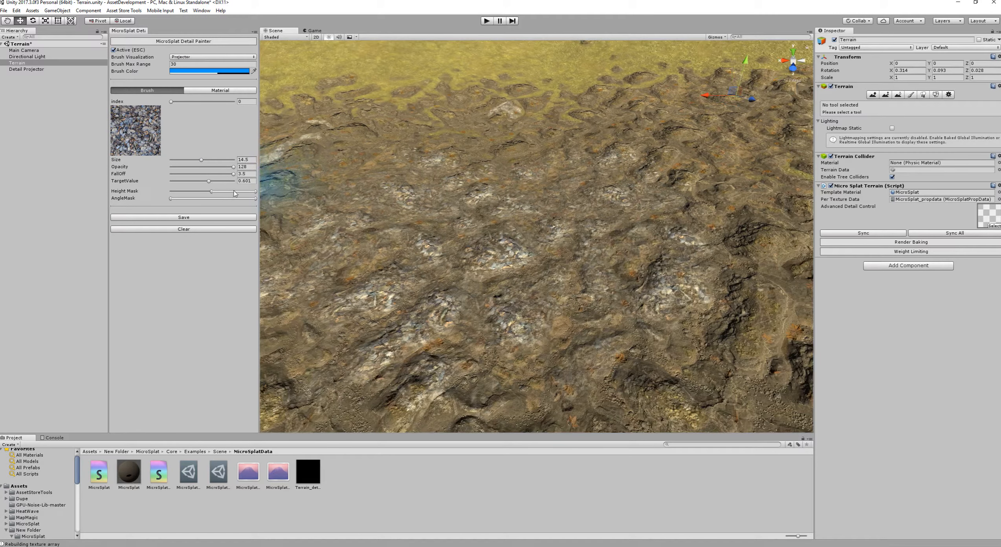
# Paint pebbles with the Height Mask on the lower half of its range, and reduce its upper limit to roughly the bottom sixth.
pyautogui.moveTo(233, 191); pyautogui.dragTo(141, 196)
pyautogui.moveTo(399, 145)
pyautogui.mouseDown()
pyautogui.moveTo(375, 150)
pyautogui.moveTo(334, 247)
pyautogui.mouseUp()
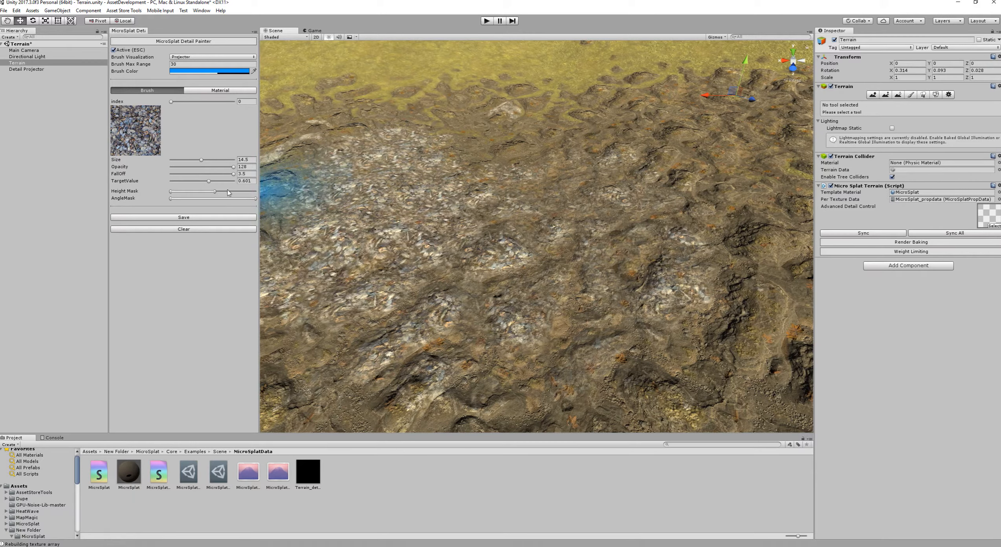
pyautogui.moveTo(218, 193); pyautogui.dragTo(185, 193)
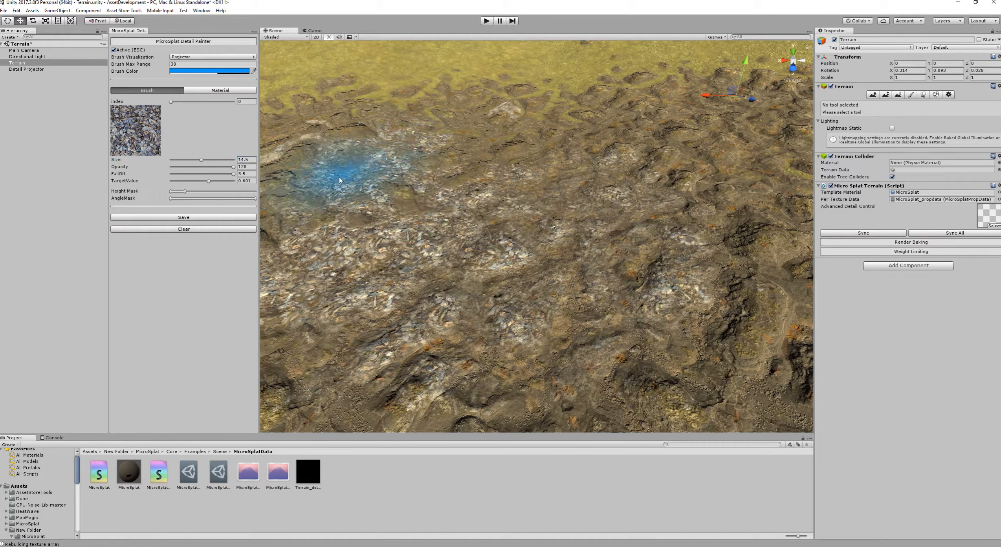
pyautogui.scroll(1, 527, 221)
pyautogui.keyDown('alt'); pyautogui.moveTo(527, 221); pyautogui.dragTo(559, 211); pyautogui.keyUp('alt')
pyautogui.scroll(3, 438, 251)
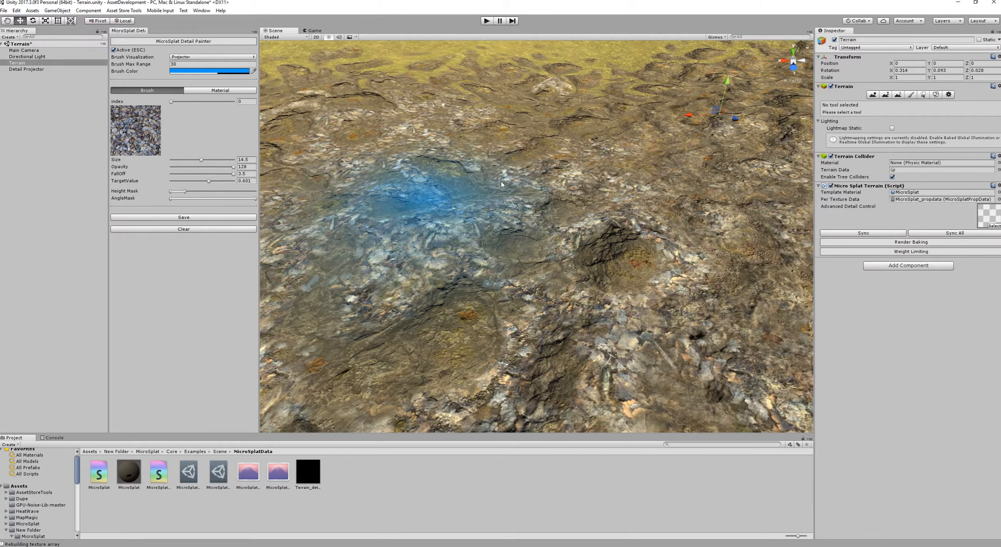
pyautogui.moveTo(422, 184)
pyautogui.mouseDown(button='middle')
pyautogui.moveTo(456, 140)
pyautogui.moveTo(539, 183)
pyautogui.mouseUp(button='middle')
pyautogui.scroll(2, 539, 183)
pyautogui.scroll(-4, 476, 246)
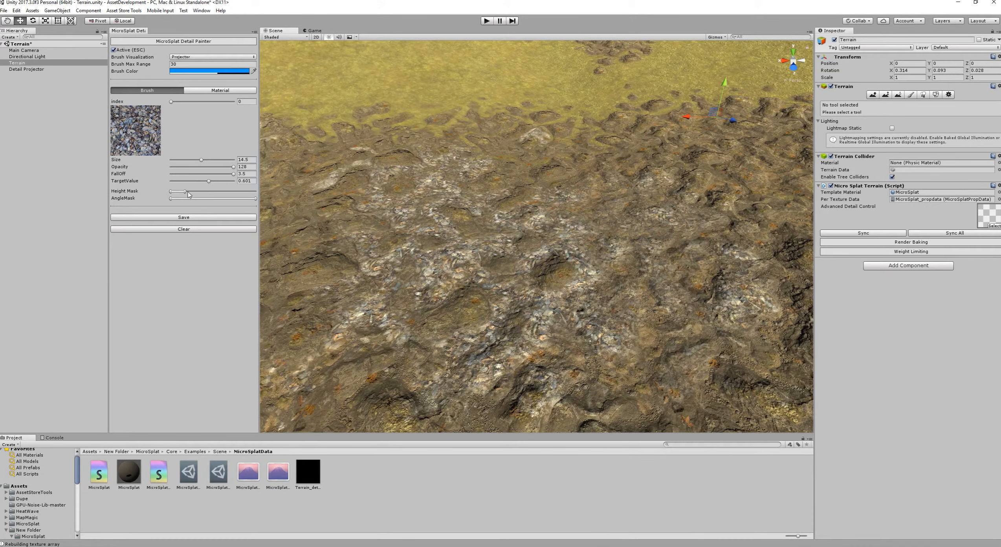
# Choose the grass texture at index 5, restore the full Height Mask, raise the AngleMask's lower limit to about 60%, and paint over the rocky ground.
pyautogui.moveTo(187, 192); pyautogui.dragTo(221, 199)
pyautogui.moveTo(171, 102); pyautogui.dragTo(193, 107)
pyautogui.moveTo(283, 132); pyautogui.dragTo(559, 157, button='right')
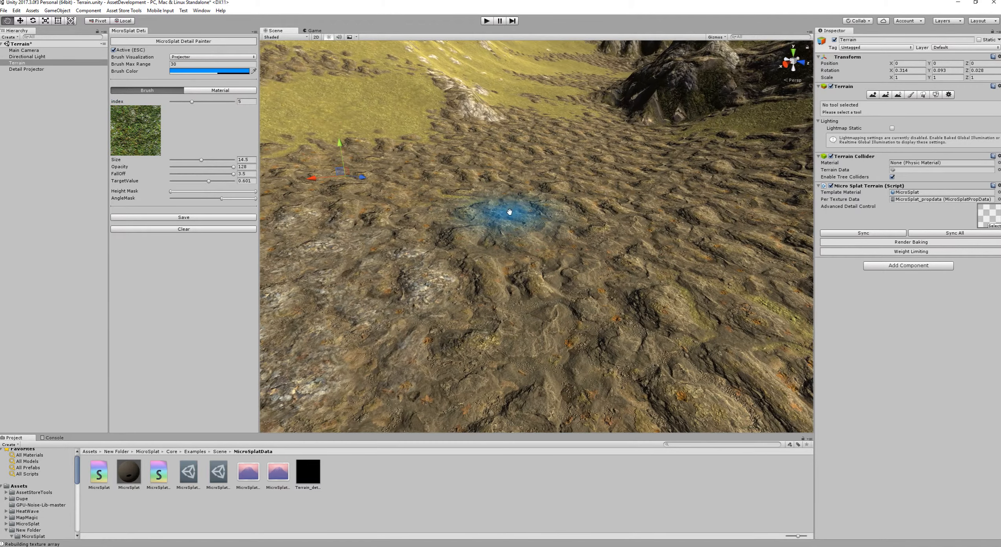
pyautogui.moveTo(510, 209)
pyautogui.mouseDown()
pyautogui.moveTo(291, 215)
pyautogui.moveTo(542, 341)
pyautogui.mouseUp()
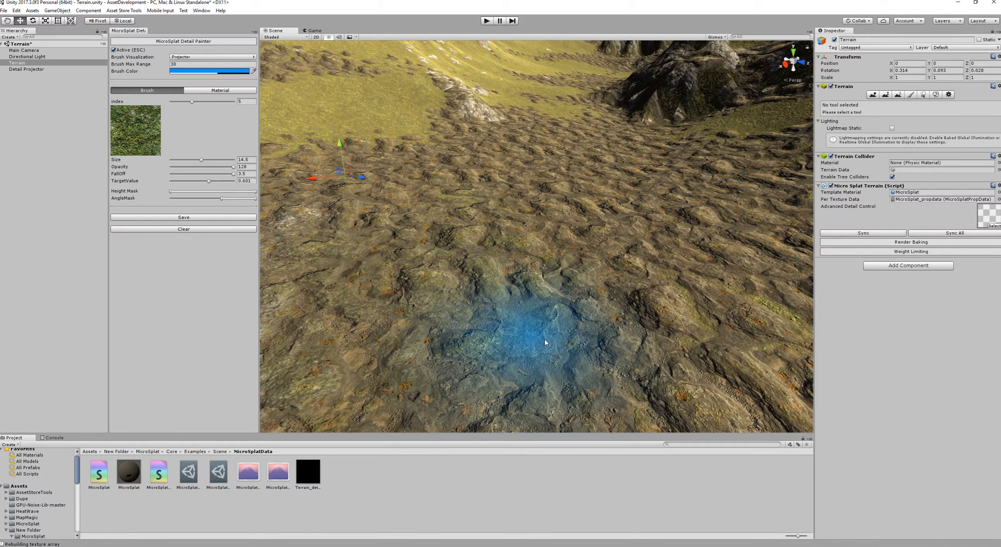
# Set TargetValue to 1, lower the AngleMask's lower limit to about the middle of its range, and paint grass over the bumps.
pyautogui.moveTo(552, 271)
pyautogui.mouseDown(button='right')
pyautogui.moveTo(491, 293)
pyautogui.moveTo(515, 307)
pyautogui.mouseUp(button='right')
pyautogui.scroll(2, 515, 309)
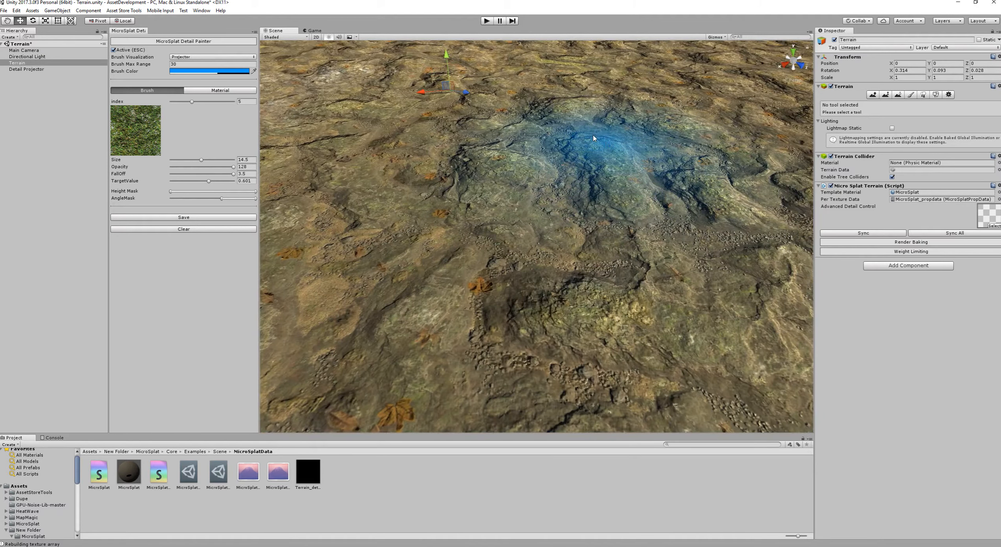
pyautogui.moveTo(202, 201); pyautogui.dragTo(248, 181)
pyautogui.moveTo(463, 152)
pyautogui.mouseDown()
pyautogui.moveTo(556, 132)
pyautogui.moveTo(657, 208)
pyautogui.moveTo(669, 336)
pyautogui.mouseUp()
pyautogui.moveTo(668, 339); pyautogui.dragTo(448, 190, button='middle')
pyautogui.scroll(-3, 449, 190)
pyautogui.moveTo(445, 120)
pyautogui.mouseDown()
pyautogui.moveTo(536, 284)
pyautogui.moveTo(531, 125)
pyautogui.moveTo(534, 142)
pyautogui.mouseUp()
pyautogui.scroll(-3, 534, 142)
pyautogui.click(198, 198)
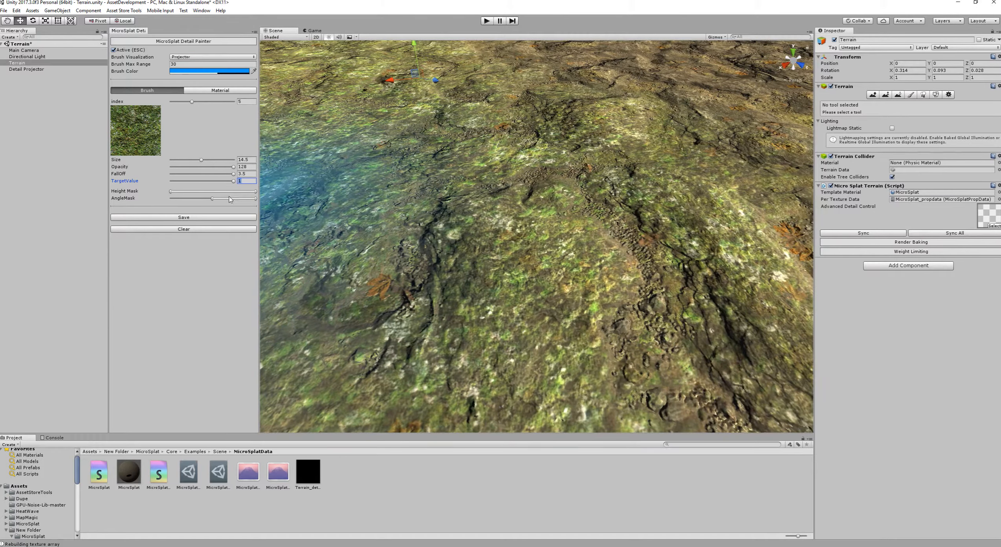
pyautogui.hotkey('ctrl', 'z')
# Paint grass across the rocky bumps and ridges around the pebble patch with the AngleMask on its upper half.
pyautogui.moveTo(508, 113)
pyautogui.mouseDown(button='middle')
pyautogui.moveTo(499, 112)
pyautogui.moveTo(512, 166)
pyautogui.mouseUp(button='middle')
pyautogui.moveTo(509, 161)
pyautogui.keyDown('alt'); pyautogui.mouseDown()
pyautogui.moveTo(569, 140)
pyautogui.moveTo(540, 168)
pyautogui.moveTo(525, 167)
pyautogui.mouseUp(); pyautogui.keyUp('alt')
pyautogui.moveTo(532, 130)
pyautogui.keyDown('alt'); pyautogui.mouseDown()
pyautogui.moveTo(519, 141)
pyautogui.moveTo(545, 220)
pyautogui.moveTo(572, 175)
pyautogui.moveTo(648, 201)
pyautogui.mouseUp(); pyautogui.keyUp('alt')
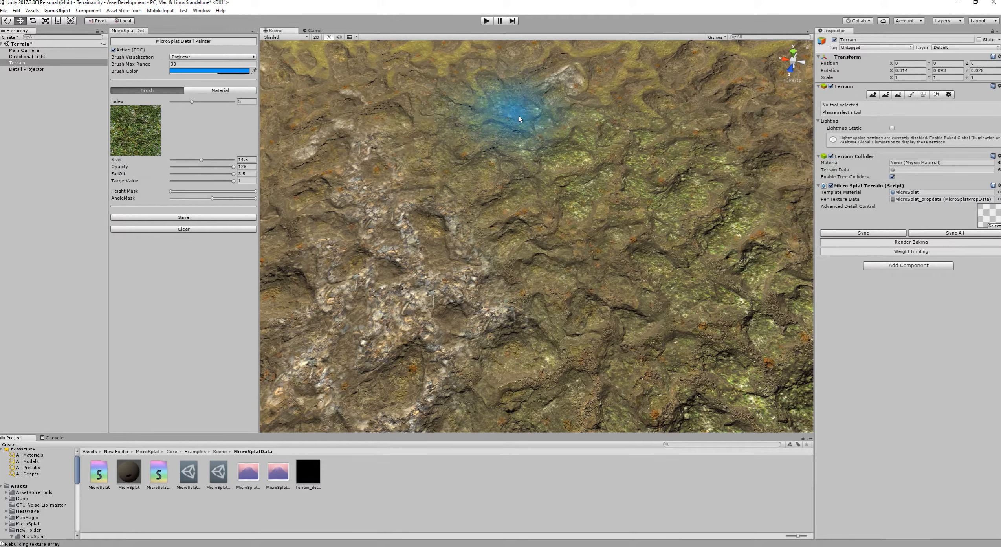
pyautogui.scroll(-3, 473, 247)
pyautogui.moveTo(569, 278); pyautogui.dragTo(628, 169, button='middle')
pyautogui.moveTo(392, 197); pyautogui.dragTo(412, 163, button='middle')
pyautogui.moveTo(643, 148); pyautogui.dragTo(612, 205, button='middle')
pyautogui.moveTo(612, 206)
pyautogui.mouseDown(button='right')
pyautogui.moveTo(649, 164)
pyautogui.moveTo(591, 177)
pyautogui.mouseUp(button='right')
pyautogui.moveTo(440, 185); pyautogui.dragTo(283, 268, button='middle')
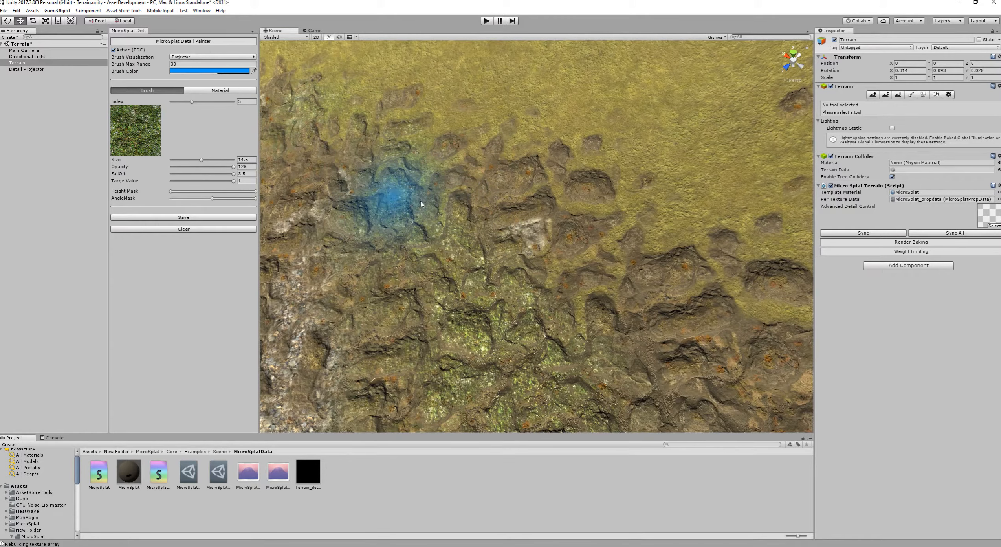
pyautogui.moveTo(420, 204); pyautogui.dragTo(469, 134, button='middle')
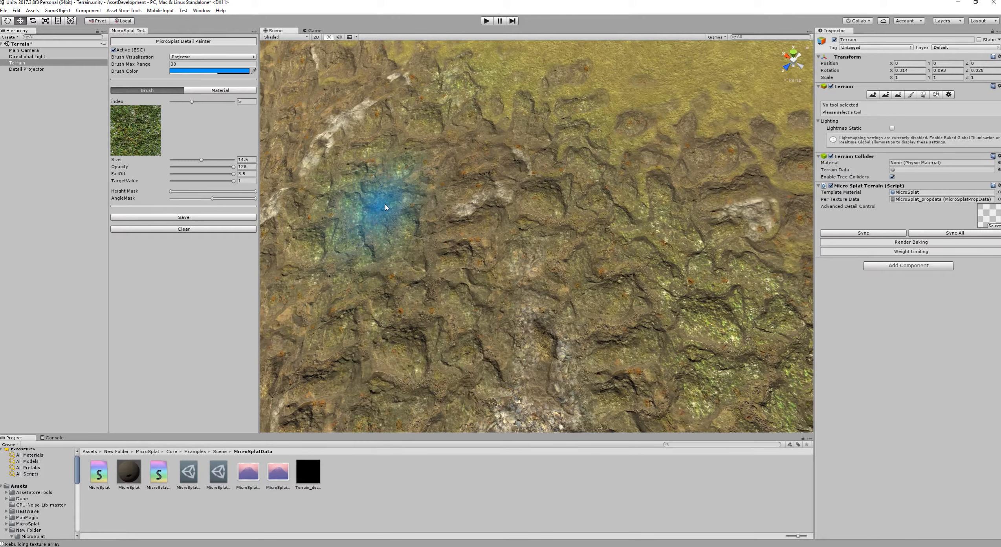
pyautogui.scroll(-10, 568, 223)
pyautogui.moveTo(532, 322); pyautogui.dragTo(562, 273, button='middle')
pyautogui.scroll(7, 562, 272)
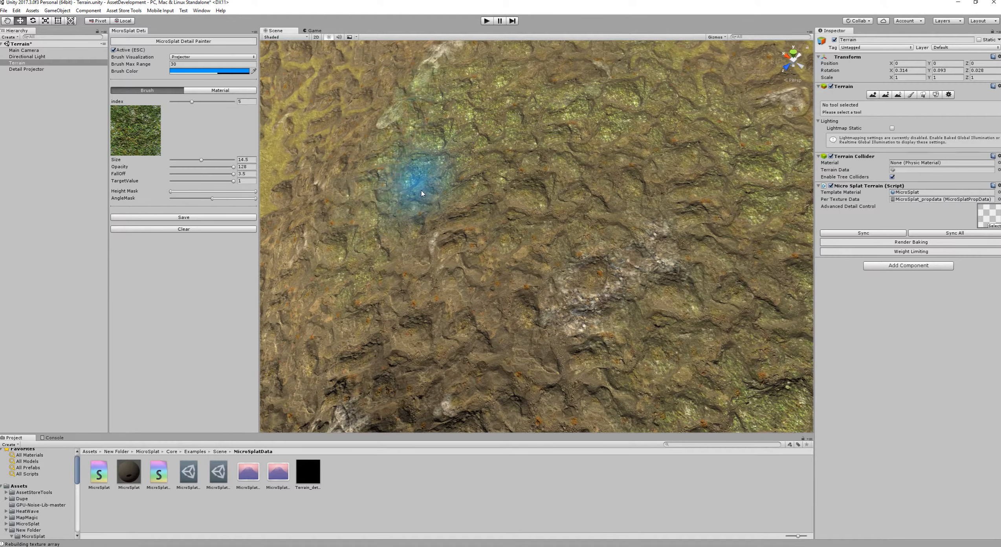
pyautogui.moveTo(418, 186); pyautogui.dragTo(438, 221, button='middle')
pyautogui.keyDown('alt'); pyautogui.moveTo(438, 221); pyautogui.dragTo(701, 145); pyautogui.keyUp('alt')
pyautogui.keyDown('alt'); pyautogui.moveTo(624, 169); pyautogui.dragTo(584, 218); pyautogui.keyUp('alt')
pyautogui.scroll(3, 584, 220)
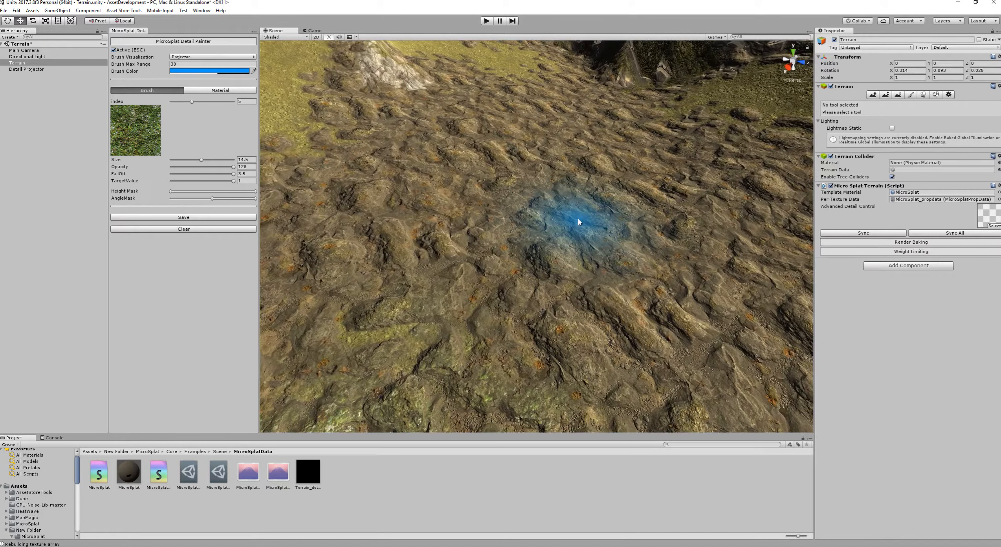
# Set the Height contrast to 1 in the grass texture's material settings.
pyautogui.click(206, 91)
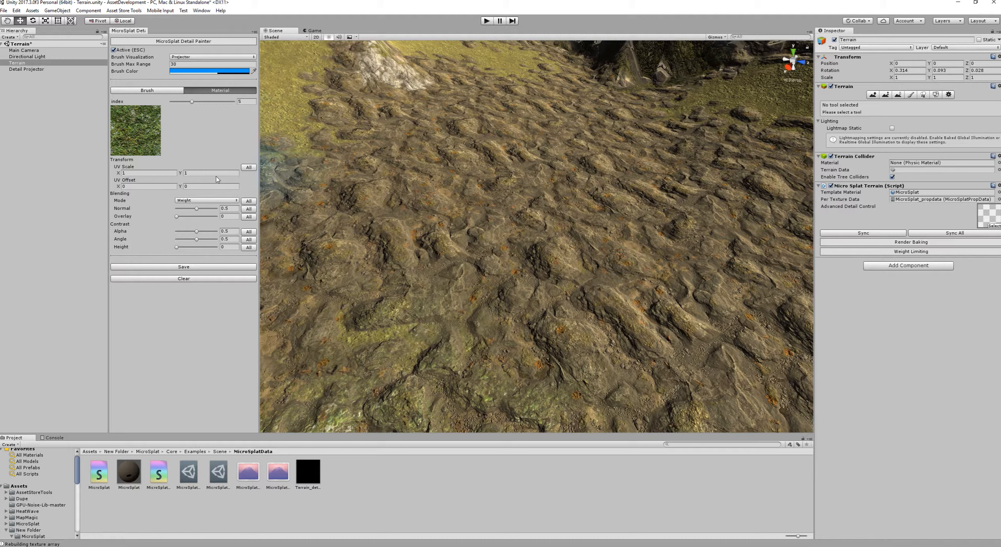
pyautogui.moveTo(270, 215)
pyautogui.mouseDown(button='right')
pyautogui.moveTo(413, 279)
pyautogui.moveTo(469, 223)
pyautogui.moveTo(443, 214)
pyautogui.mouseUp(button='right')
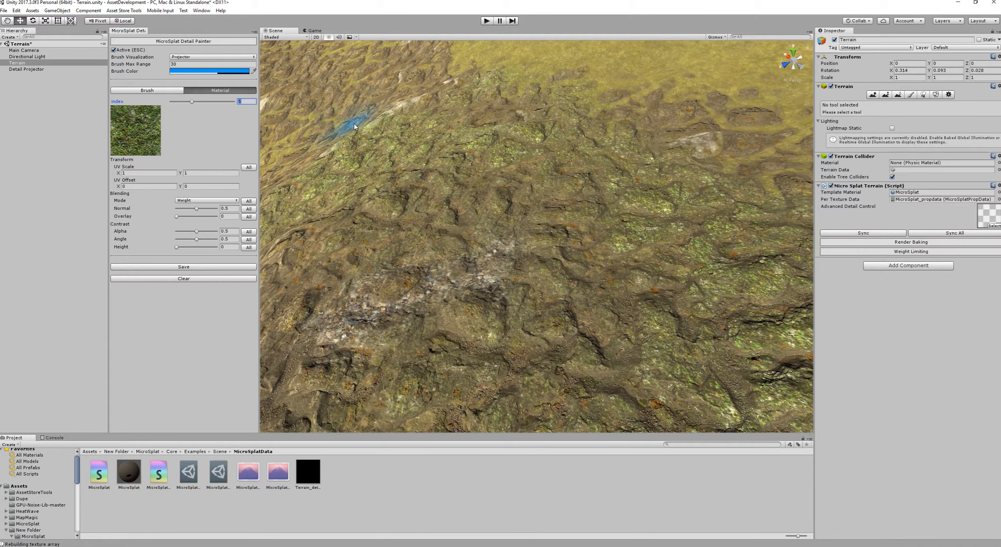
pyautogui.moveTo(352, 124); pyautogui.dragTo(349, 161, button='right')
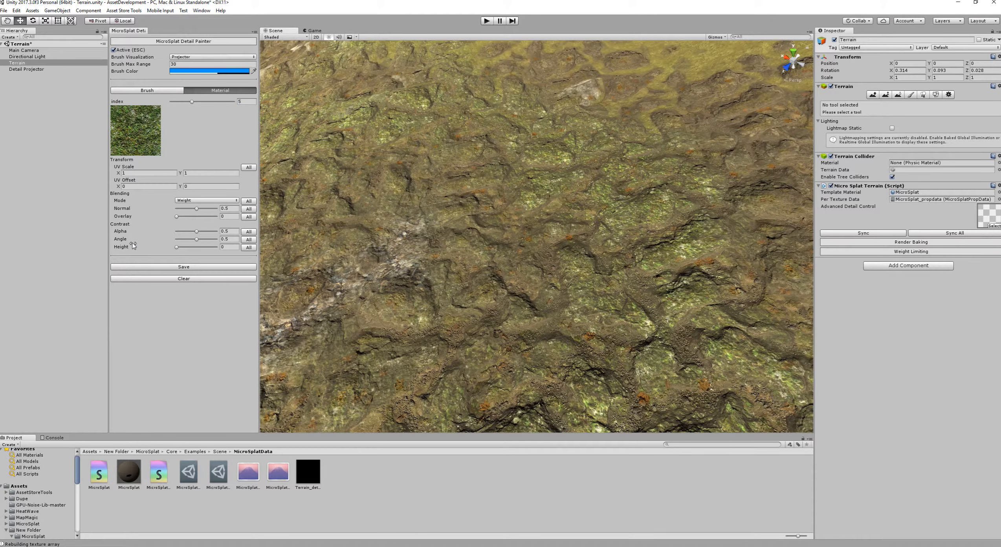
pyautogui.moveTo(476, 217); pyautogui.dragTo(477, 218, button='right')
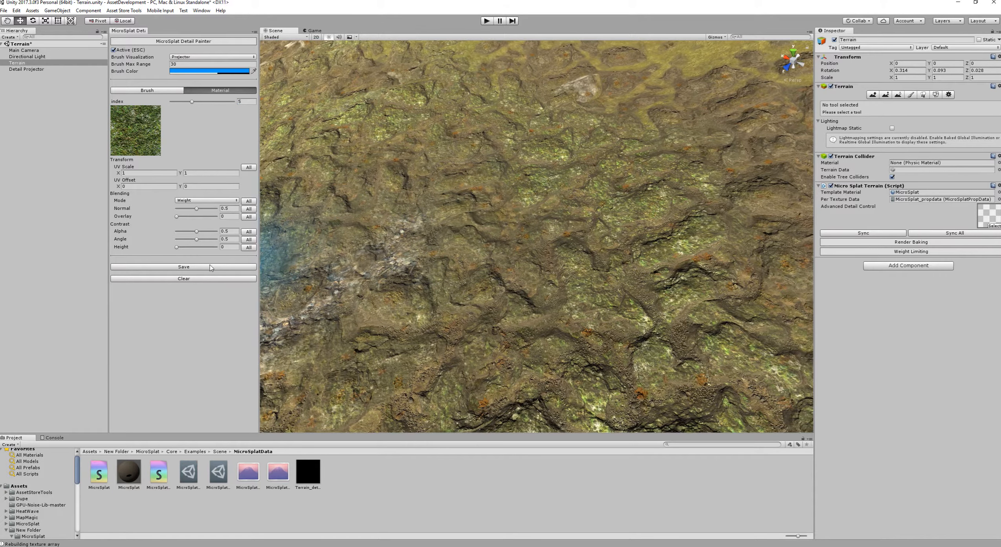
pyautogui.moveTo(581, 255)
pyautogui.mouseDown(button='right')
pyautogui.moveTo(510, 289)
pyautogui.moveTo(505, 216)
pyautogui.moveTo(548, 209)
pyautogui.mouseUp(button='right')
pyautogui.scroll(5, 560, 221)
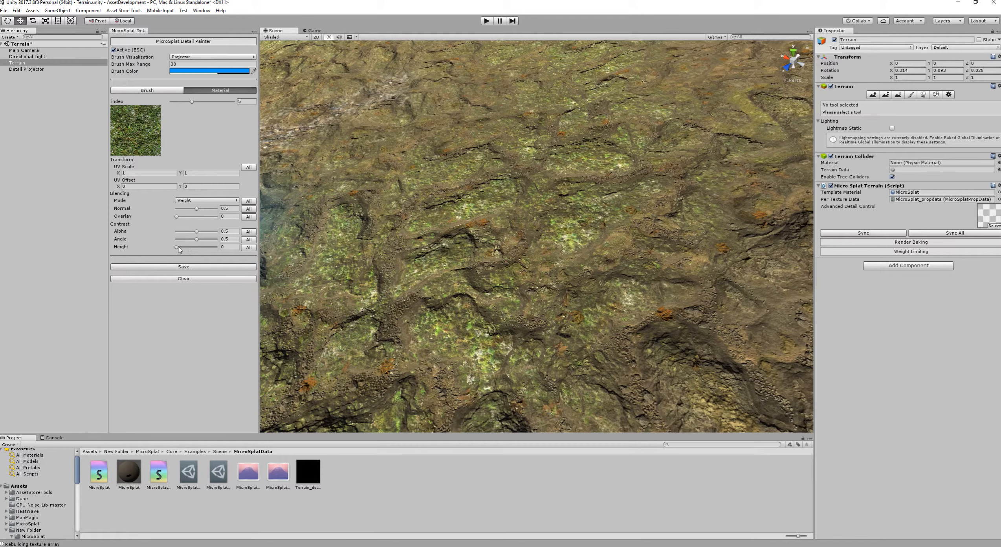
pyautogui.write('1')
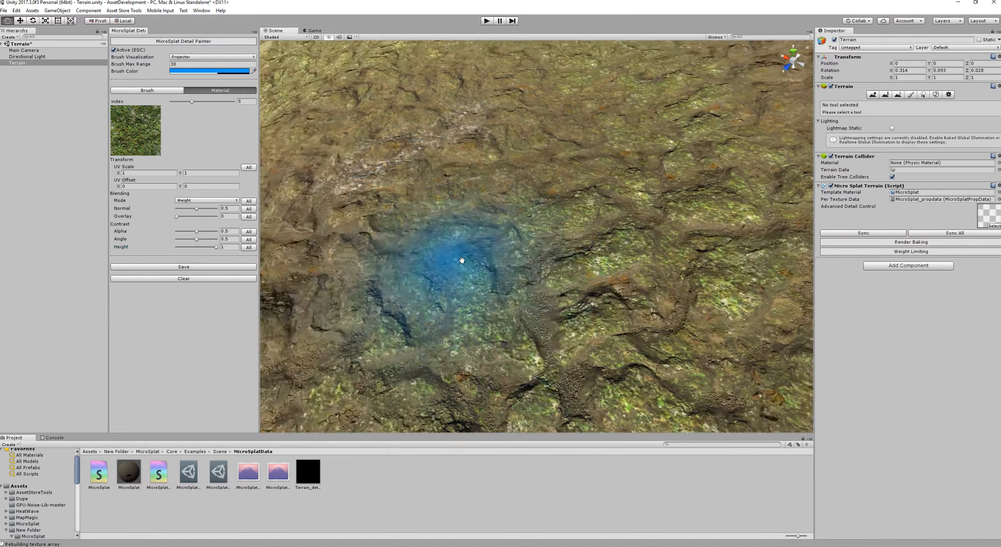
# Limit the Height Mask to roughly the lowest 30% of its range, restore the full AngleMask, and paint grass over the pebble patch.
pyautogui.click(138, 91)
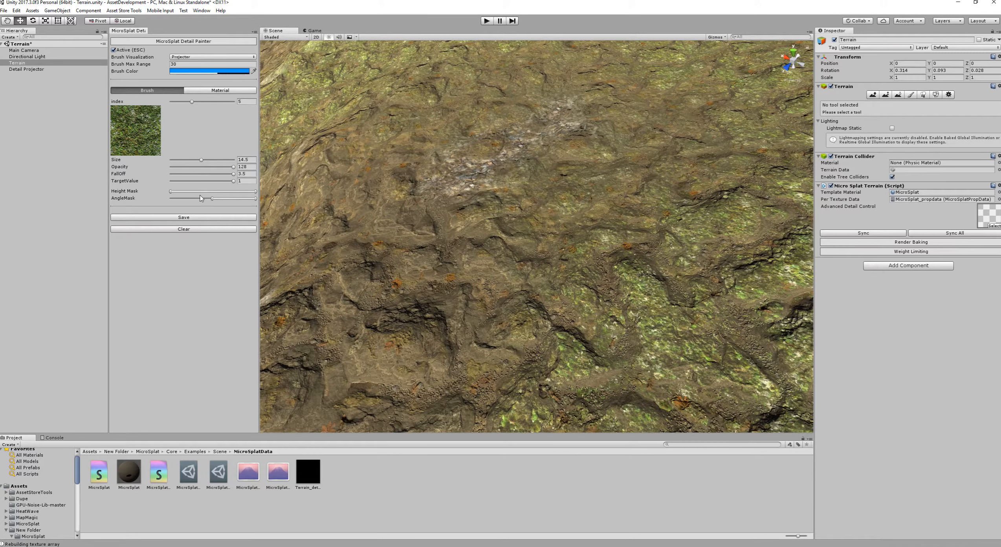
pyautogui.moveTo(256, 191); pyautogui.dragTo(170, 198)
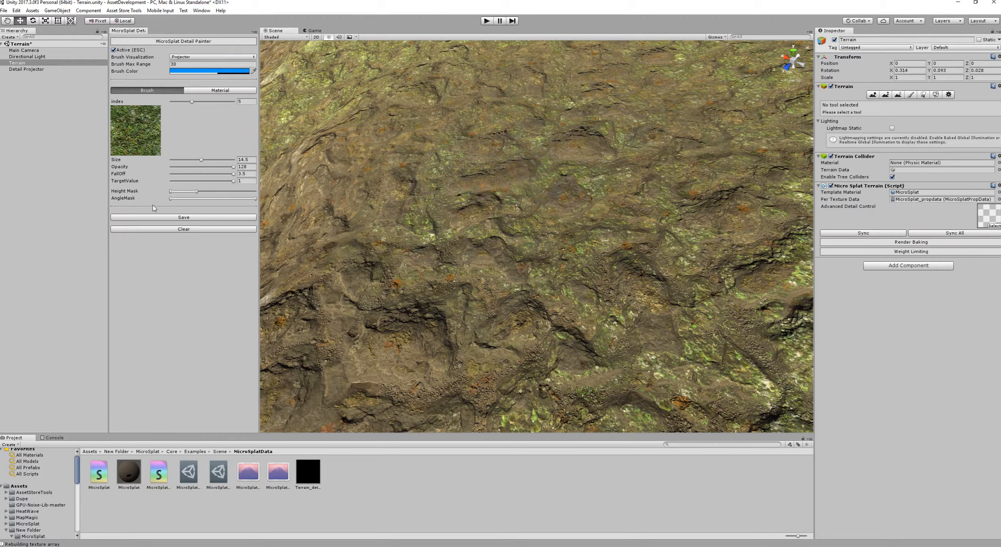
# Set the grass material's contrast values to Height 1, Angle 1 and Alpha 0.683.
pyautogui.click(209, 91)
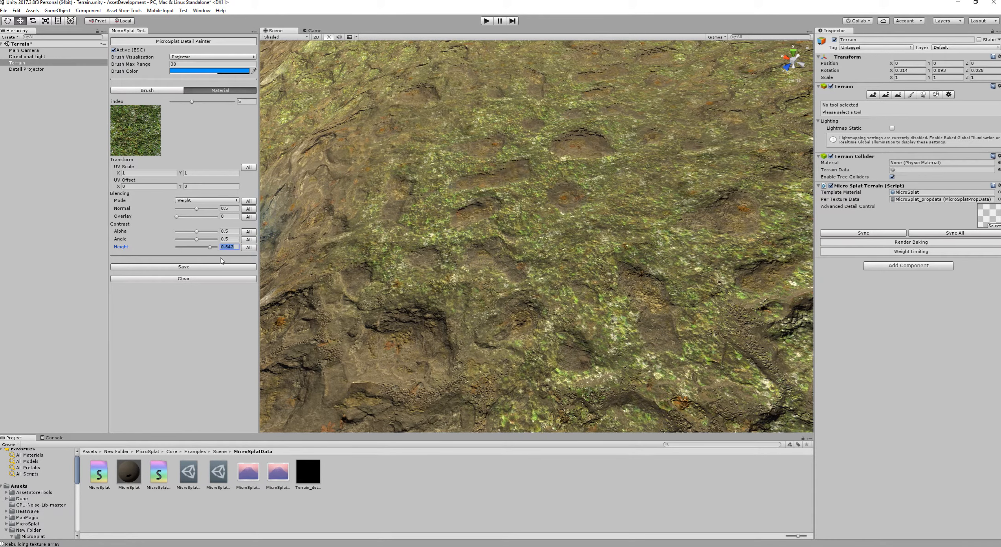
pyautogui.moveTo(518, 167)
pyautogui.mouseDown(button='right')
pyautogui.moveTo(719, 132)
pyautogui.moveTo(708, 139)
pyautogui.mouseUp(button='right')
pyautogui.scroll(3, 693, 156)
pyautogui.moveTo(614, 174); pyautogui.dragTo(491, 185, button='right')
pyautogui.moveTo(196, 240); pyautogui.dragTo(203, 241)
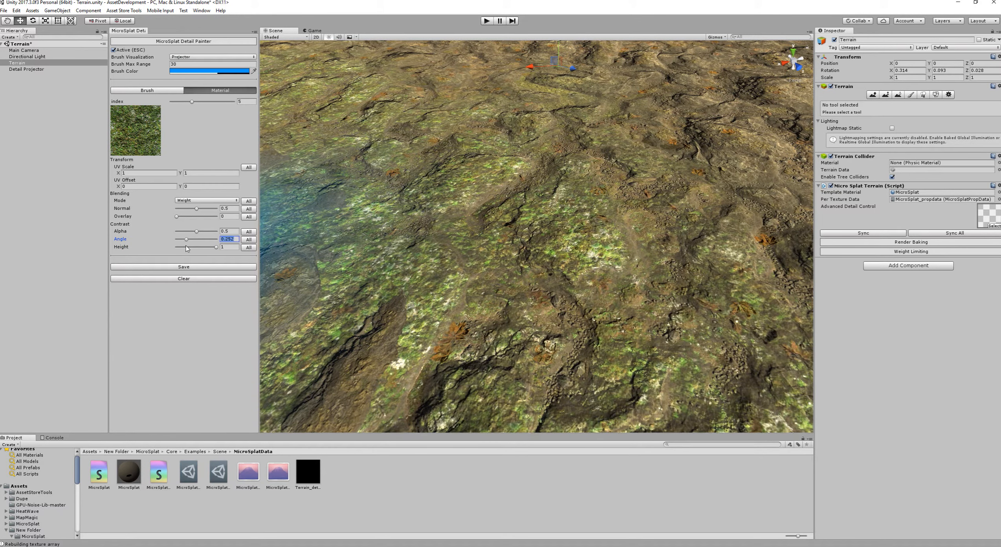
pyautogui.moveTo(610, 150); pyautogui.dragTo(581, 190, button='right')
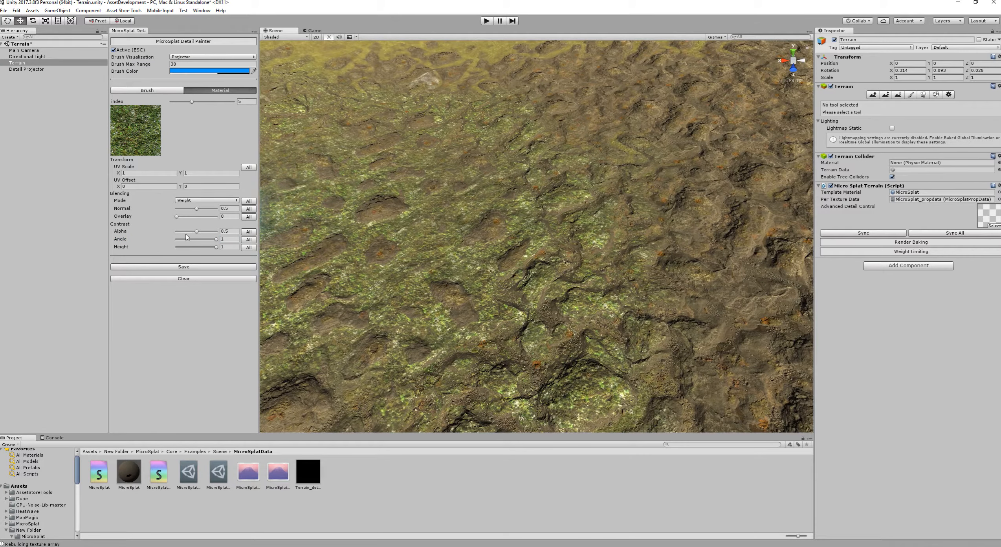
pyautogui.moveTo(197, 231)
pyautogui.mouseDown()
pyautogui.moveTo(175, 234)
pyautogui.moveTo(221, 237)
pyautogui.moveTo(175, 238)
pyautogui.moveTo(221, 238)
pyautogui.mouseUp()
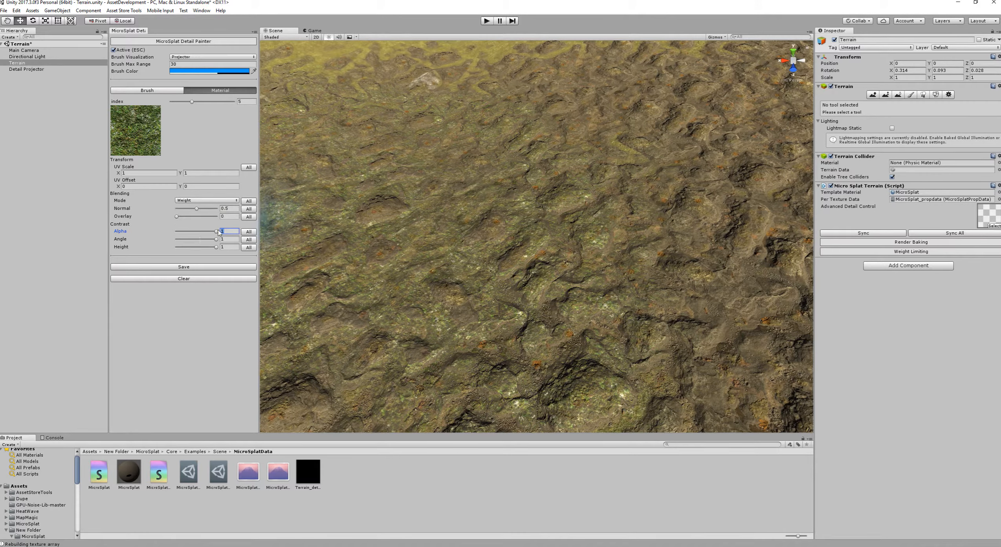
pyautogui.moveTo(217, 232); pyautogui.dragTo(206, 233)
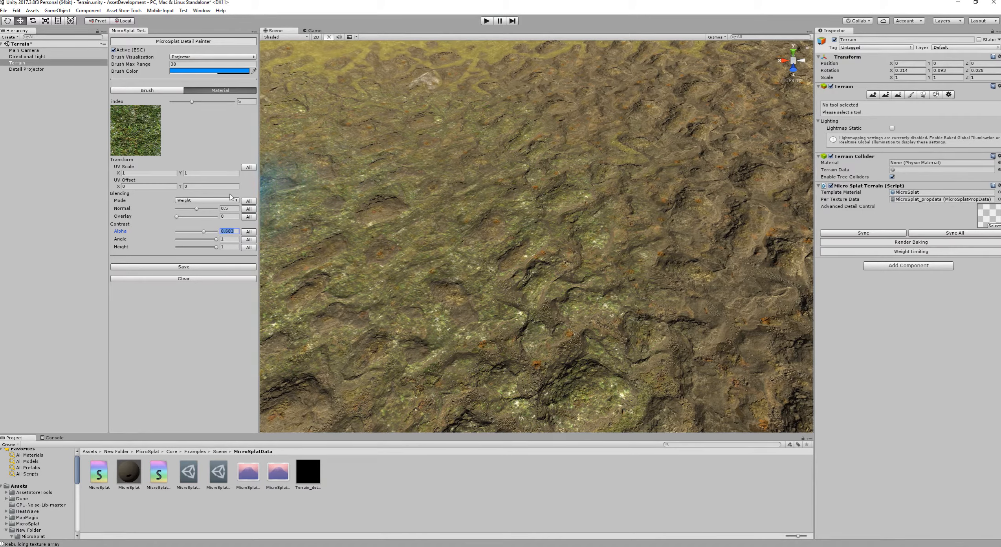
# Switch the grass material's blending mode back and forth between Alpha and Height to compare them on the painted ground.
pyautogui.click(213, 200)
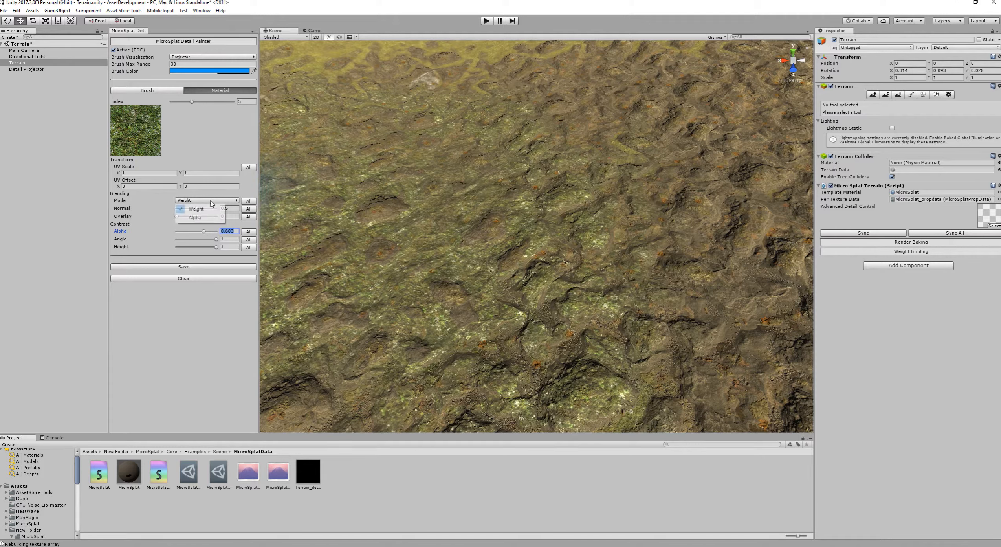
pyautogui.click(202, 219)
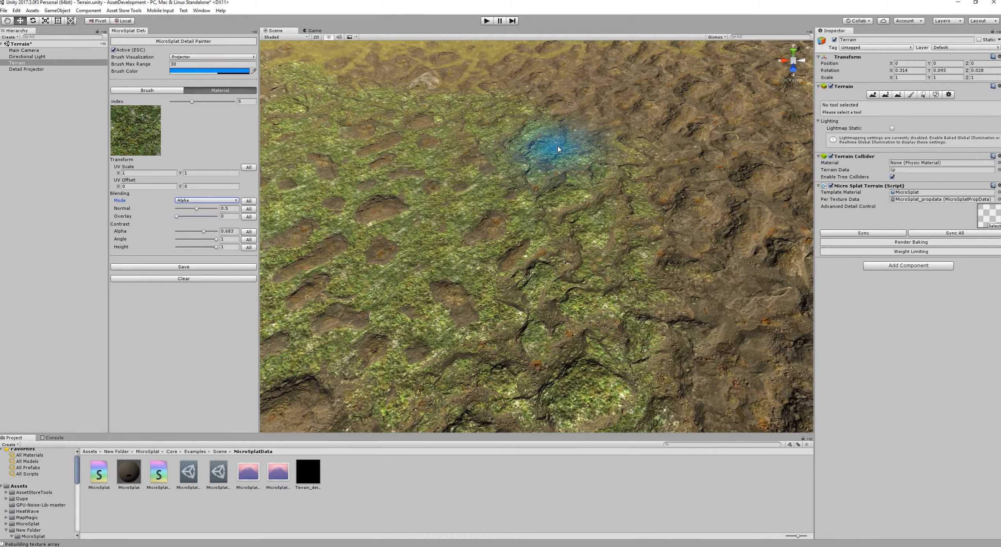
pyautogui.moveTo(557, 146)
pyautogui.mouseDown(button='right')
pyautogui.moveTo(402, 130)
pyautogui.moveTo(546, 137)
pyautogui.mouseUp(button='right')
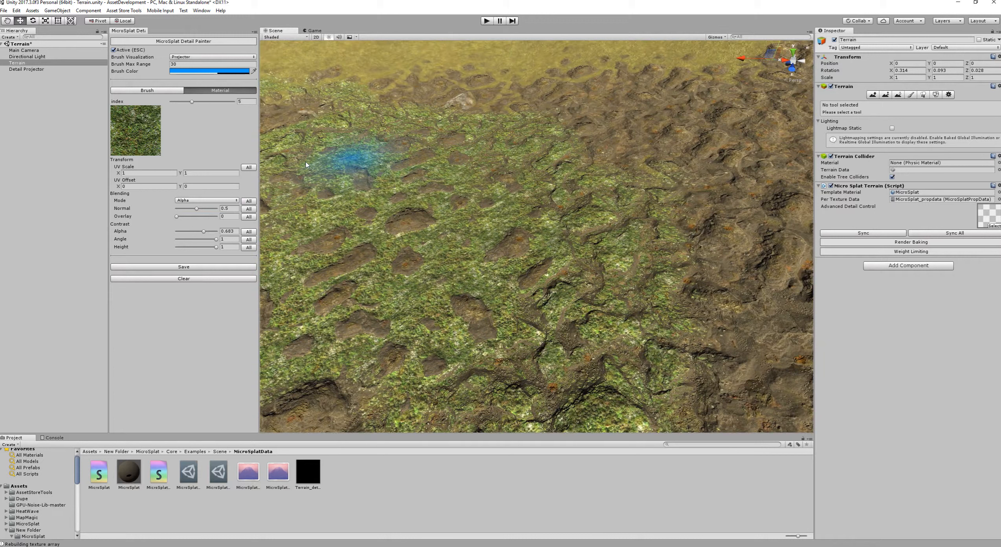
pyautogui.click(209, 199)
pyautogui.click(210, 209)
pyautogui.click(196, 202)
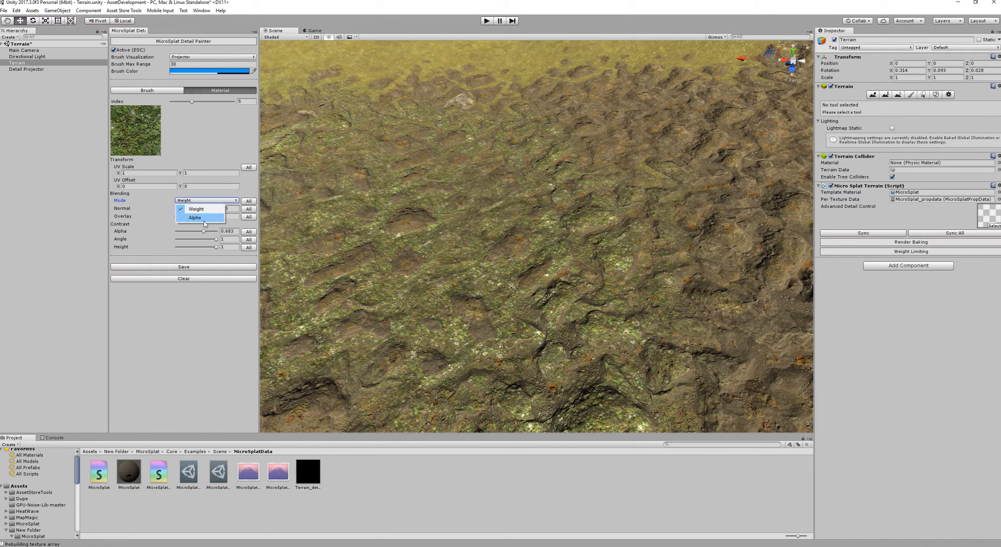
pyautogui.click(204, 218)
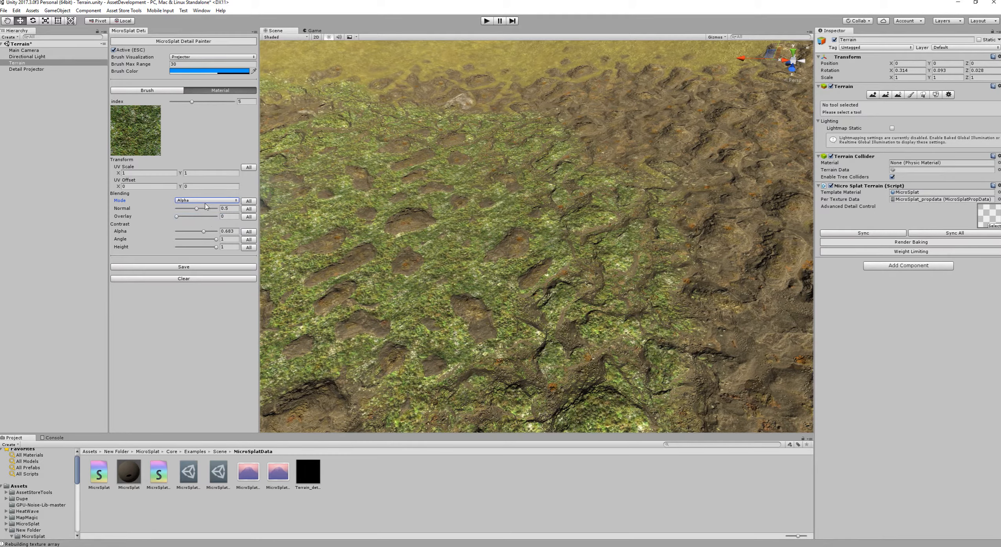
pyautogui.click(200, 202)
pyautogui.click(208, 209)
# Paint a grass patch on the bare rock beside the existing grass and set the grass blending mode to Alpha.
pyautogui.moveTo(648, 138); pyautogui.dragTo(627, 203, button='right')
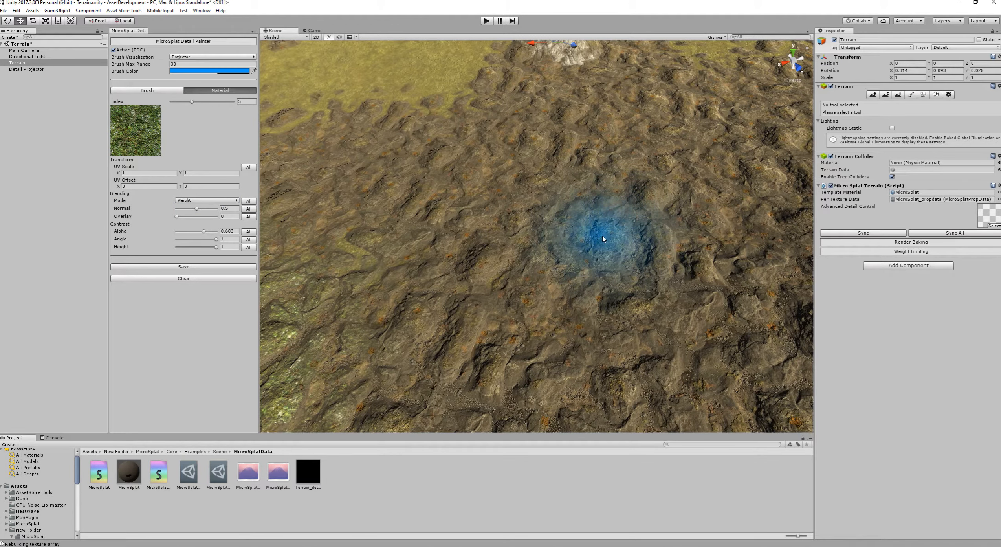
pyautogui.moveTo(637, 142); pyautogui.dragTo(619, 151, button='right')
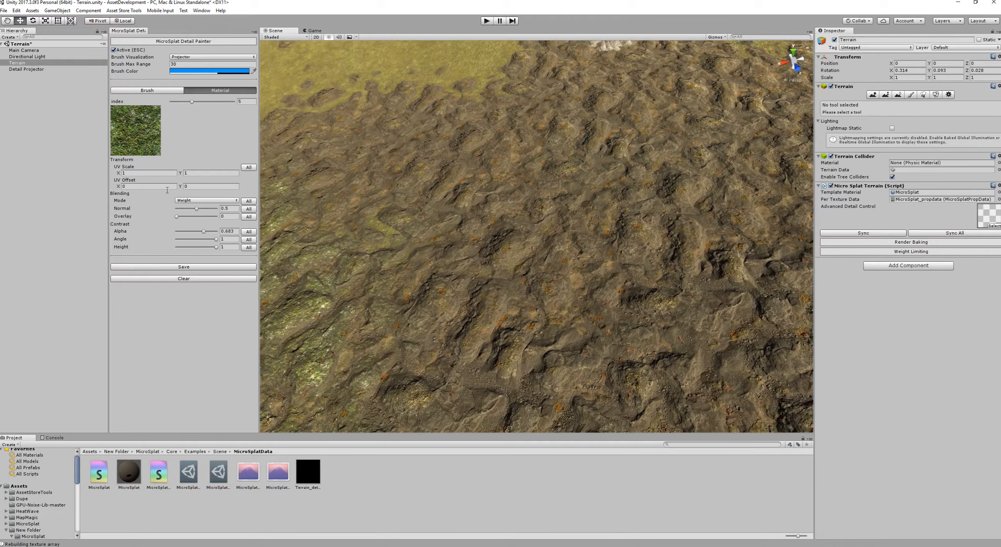
pyautogui.moveTo(601, 208)
pyautogui.mouseDown()
pyautogui.moveTo(535, 230)
pyautogui.moveTo(562, 193)
pyautogui.moveTo(621, 223)
pyautogui.mouseUp()
pyautogui.click(206, 201)
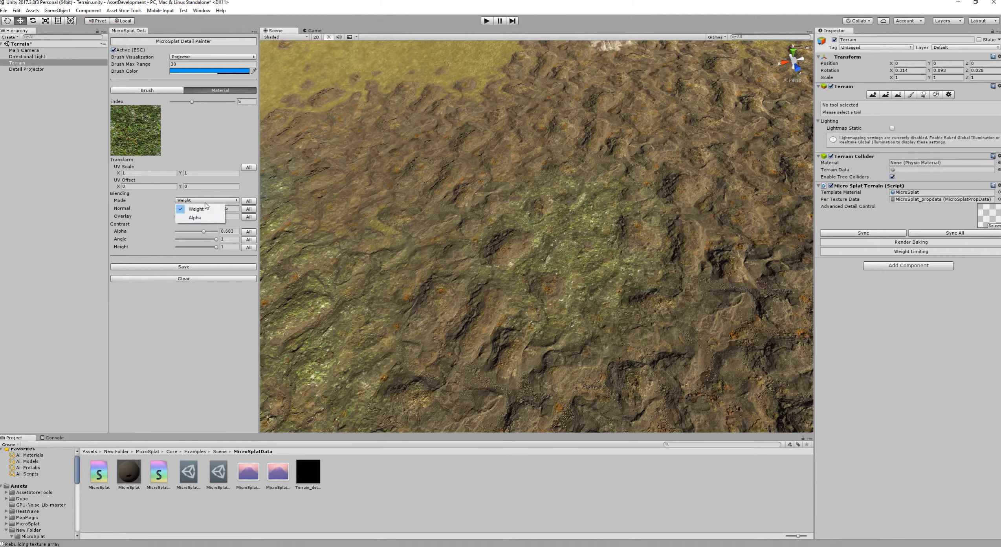
pyautogui.click(203, 219)
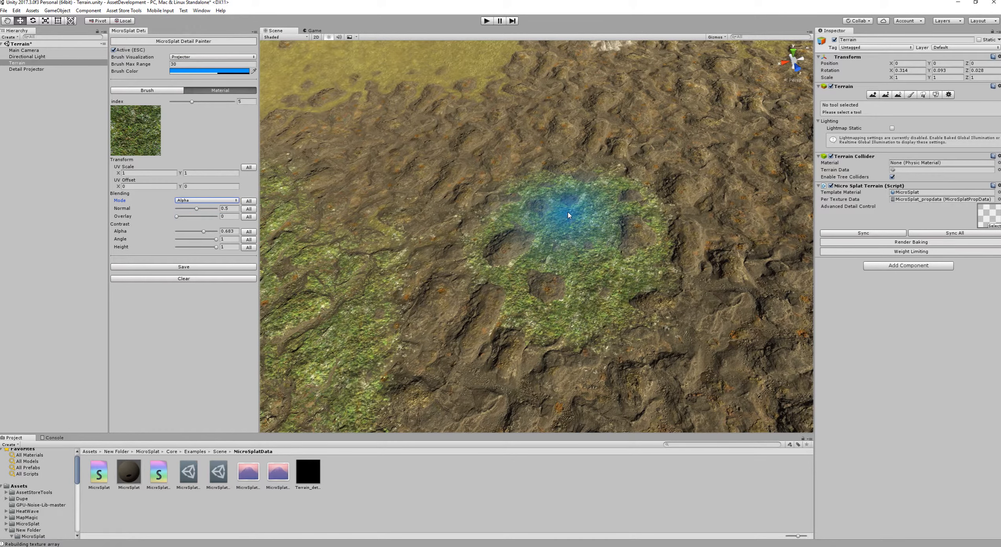
# Adjust the grass material's Alpha contrast while inspecting the painted grass patch up close.
pyautogui.scroll(10, 547, 277)
pyautogui.scroll(-6, 558, 271)
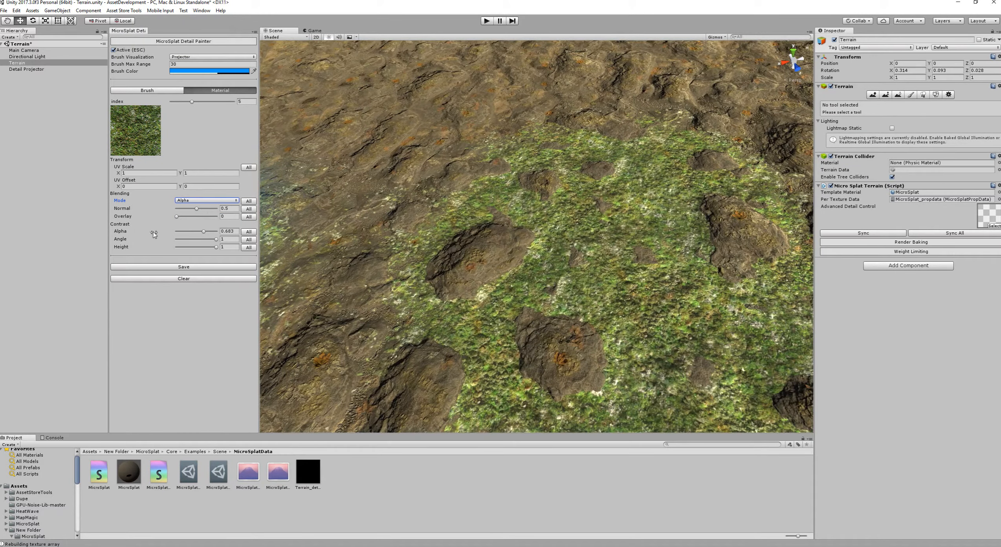
pyautogui.click(204, 232)
pyautogui.moveTo(210, 232)
pyautogui.mouseDown()
pyautogui.moveTo(172, 236)
pyautogui.moveTo(201, 239)
pyautogui.mouseUp()
# Select the leaf-litter texture at index 14 and set its blending mode to Alpha.
pyautogui.moveTo(204, 103); pyautogui.dragTo(228, 103)
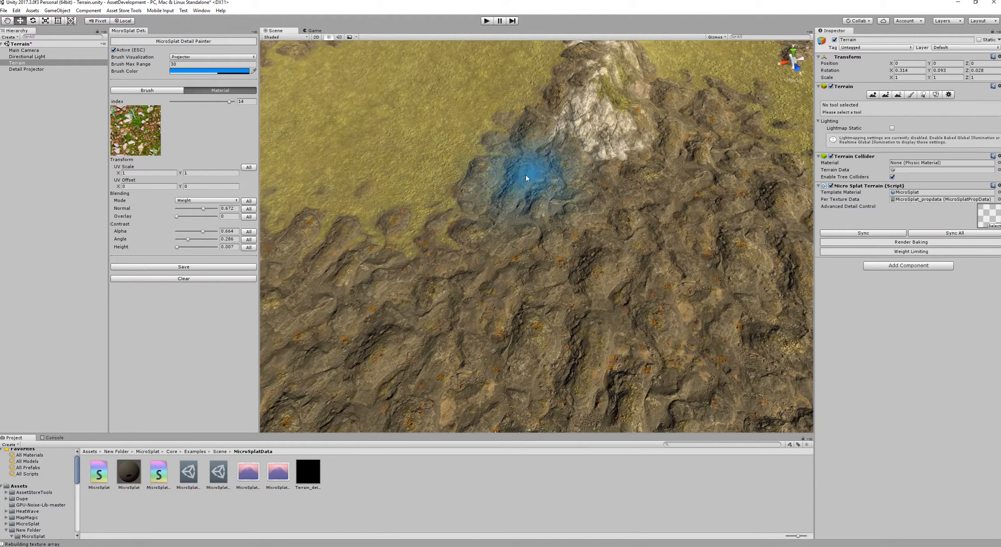
pyautogui.click(185, 201)
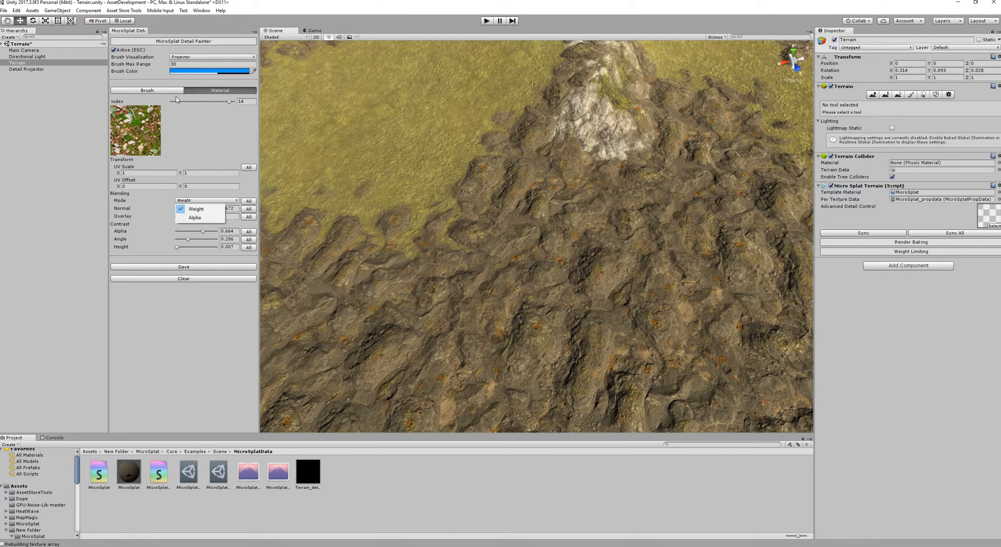
pyautogui.moveTo(229, 104); pyautogui.dragTo(231, 106)
pyautogui.click(185, 201)
pyautogui.click(189, 208)
pyautogui.moveTo(231, 103); pyautogui.dragTo(230, 106)
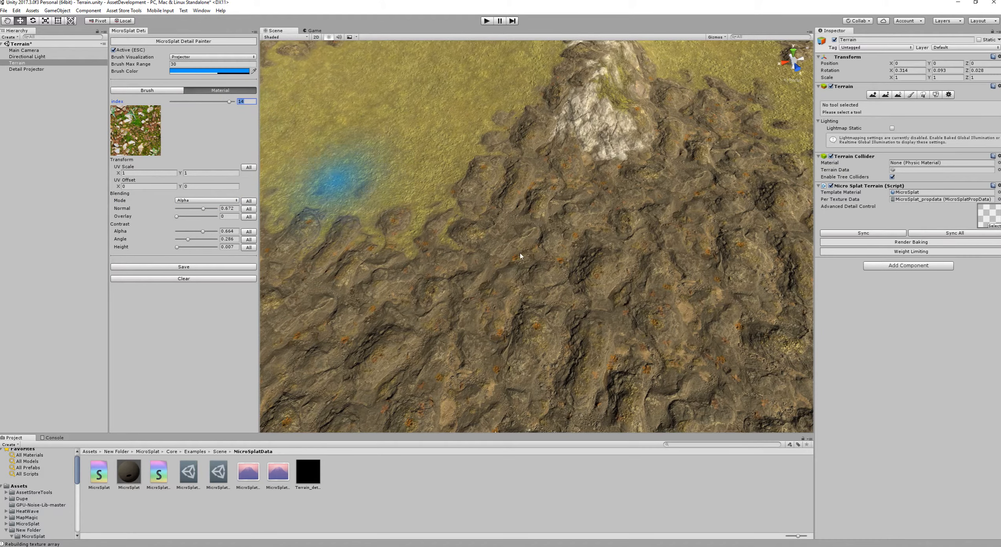
# Paint a dense leaf-litter patch on the bare rock at TargetValue 1.
pyautogui.moveTo(510, 291); pyautogui.dragTo(504, 213, button='middle')
pyautogui.moveTo(504, 213)
pyautogui.mouseDown()
pyautogui.moveTo(509, 197)
pyautogui.moveTo(514, 223)
pyautogui.moveTo(603, 212)
pyautogui.mouseUp()
pyautogui.moveTo(603, 212)
pyautogui.mouseDown(button='middle')
pyautogui.moveTo(569, 212)
pyautogui.moveTo(529, 192)
pyautogui.mouseUp(button='middle')
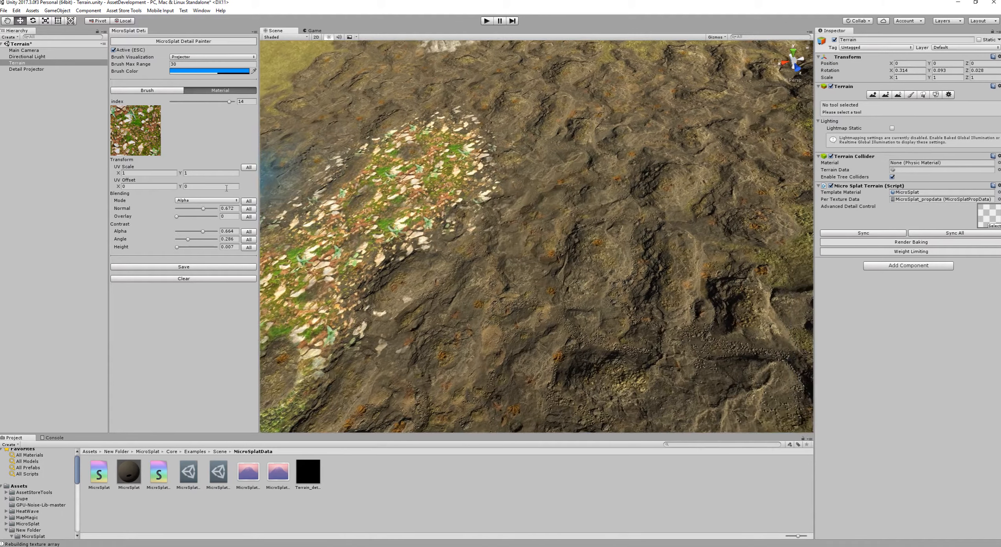
# Set the brush's TargetValue to 0.541 and paint sparse leaf litter across the rock up to the white cliff.
pyautogui.click(147, 91)
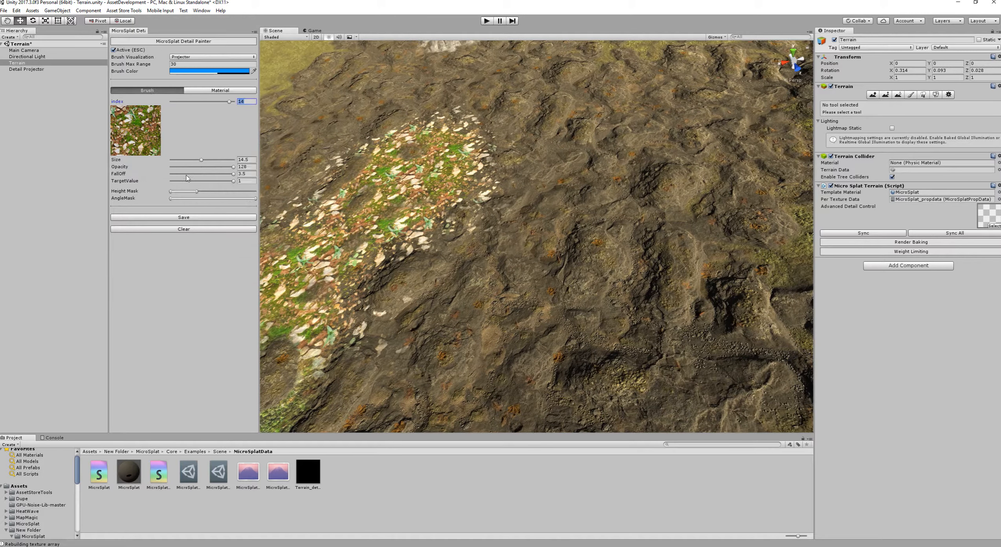
pyautogui.click(205, 180)
pyautogui.moveTo(558, 212)
pyautogui.mouseDown()
pyautogui.moveTo(458, 280)
pyautogui.moveTo(590, 155)
pyautogui.mouseUp()
pyautogui.moveTo(671, 338); pyautogui.dragTo(589, 266, button='middle')
pyautogui.moveTo(522, 164); pyautogui.dragTo(657, 290, button='middle')
pyautogui.moveTo(546, 102)
pyautogui.mouseDown(button='middle')
pyautogui.moveTo(487, 274)
pyautogui.moveTo(448, 251)
pyautogui.mouseUp(button='middle')
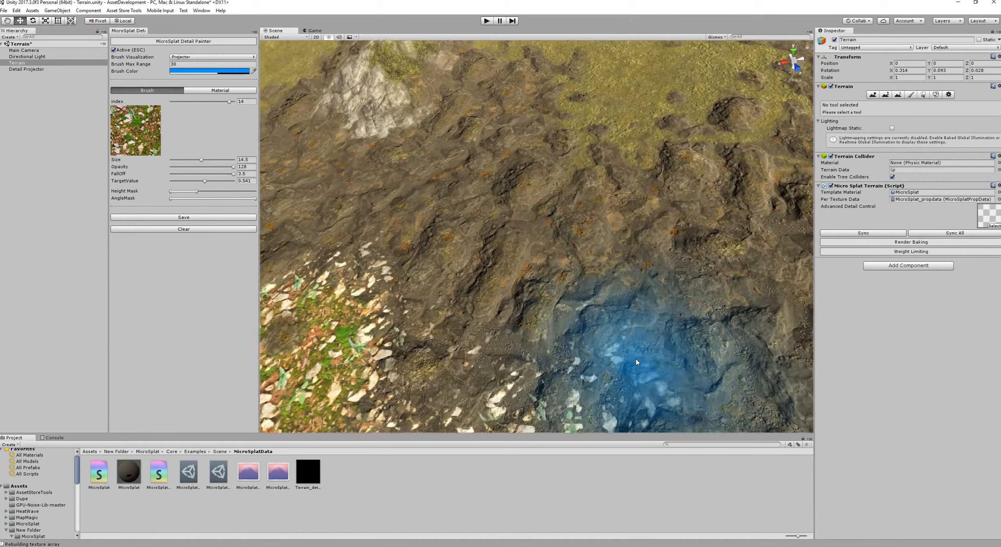
pyautogui.moveTo(664, 333)
pyautogui.mouseDown()
pyautogui.moveTo(665, 322)
pyautogui.moveTo(556, 216)
pyautogui.moveTo(441, 216)
pyautogui.moveTo(514, 112)
pyautogui.mouseUp()
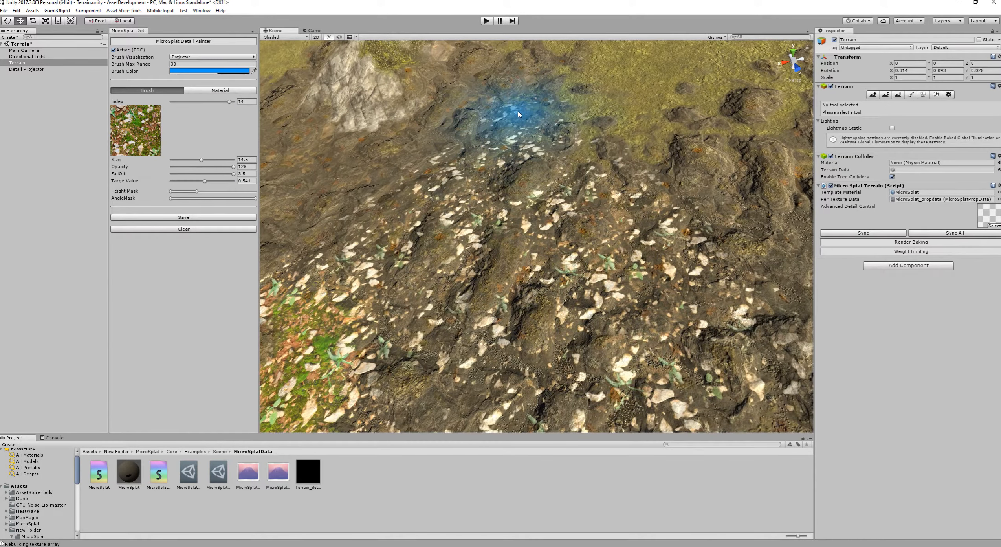
pyautogui.moveTo(373, 281)
pyautogui.mouseDown(button='middle')
pyautogui.moveTo(577, 324)
pyautogui.moveTo(563, 308)
pyautogui.mouseUp(button='middle')
pyautogui.scroll(5, 563, 309)
pyautogui.moveTo(608, 187)
pyautogui.mouseDown()
pyautogui.moveTo(405, 221)
pyautogui.moveTo(472, 354)
pyautogui.mouseUp()
# Set the leaf-litter material's Alpha contrast to 0.595 and repaint the slope below the cliff with TargetValue near its maximum.
pyautogui.click(208, 90)
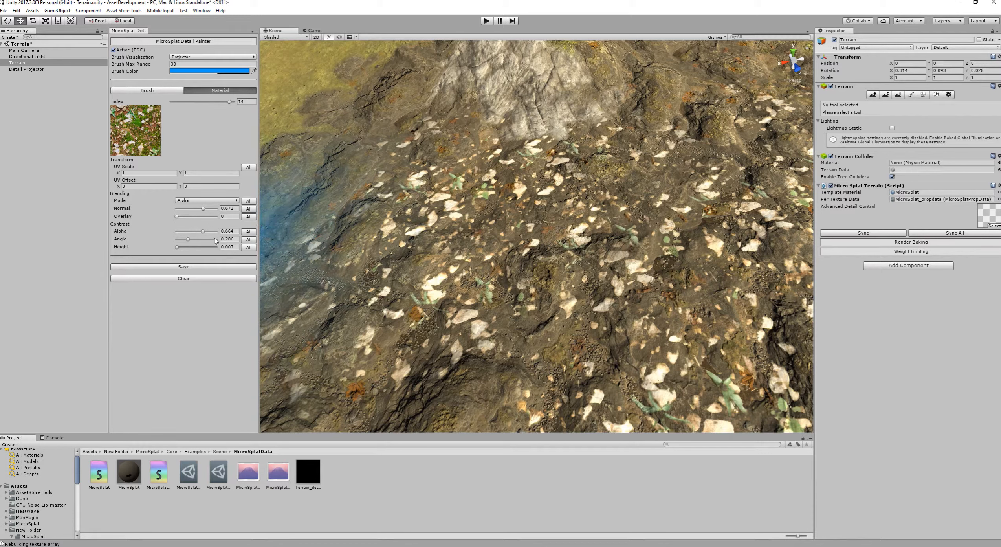
pyautogui.moveTo(205, 234)
pyautogui.mouseDown()
pyautogui.moveTo(226, 235)
pyautogui.moveTo(190, 241)
pyautogui.moveTo(204, 240)
pyautogui.mouseUp()
pyautogui.click(149, 90)
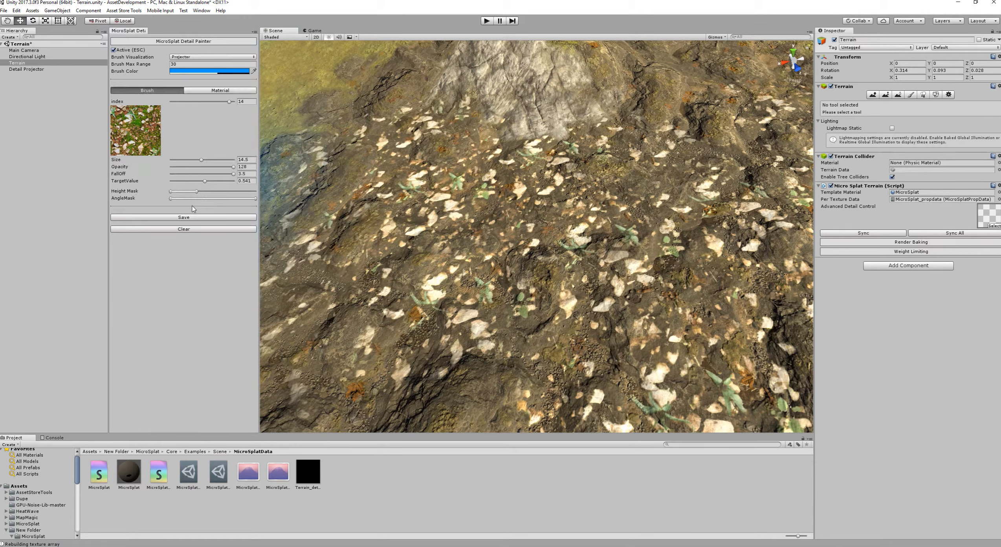
pyautogui.moveTo(220, 180); pyautogui.dragTo(236, 181)
pyautogui.moveTo(568, 237); pyautogui.dragTo(452, 154)
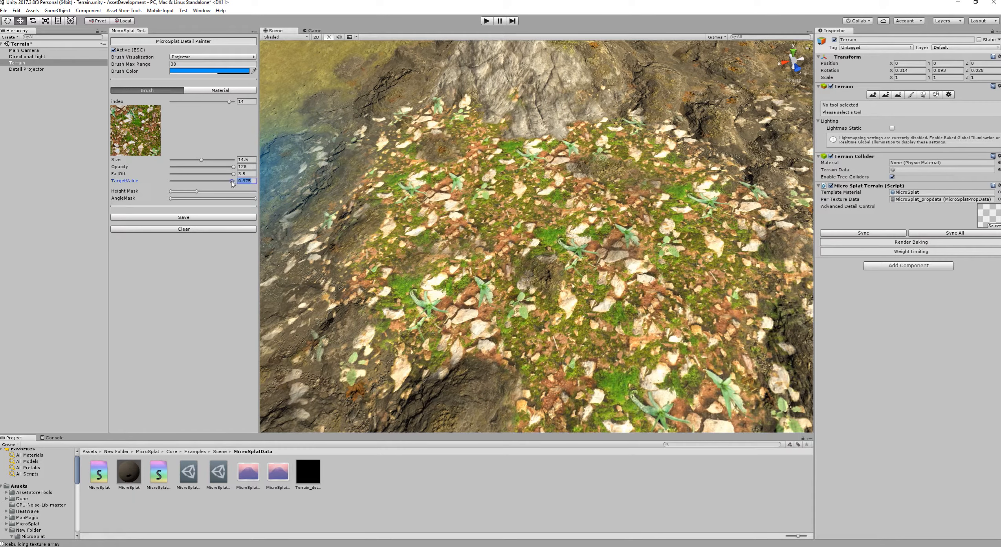
# Thin out the dense litter below the cliff by painting over it with TargetValue 0.679 and 0.572.
pyautogui.moveTo(231, 181); pyautogui.dragTo(213, 181)
pyautogui.moveTo(510, 220); pyautogui.dragTo(388, 224)
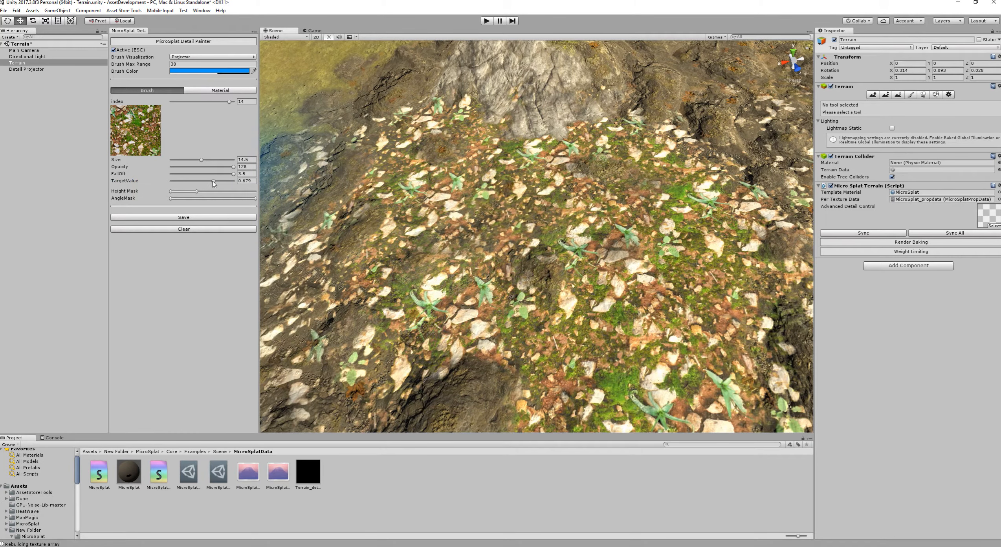
pyautogui.moveTo(213, 181); pyautogui.dragTo(207, 181)
pyautogui.moveTo(422, 224)
pyautogui.mouseDown()
pyautogui.moveTo(380, 289)
pyautogui.moveTo(513, 176)
pyautogui.moveTo(544, 213)
pyautogui.mouseUp()
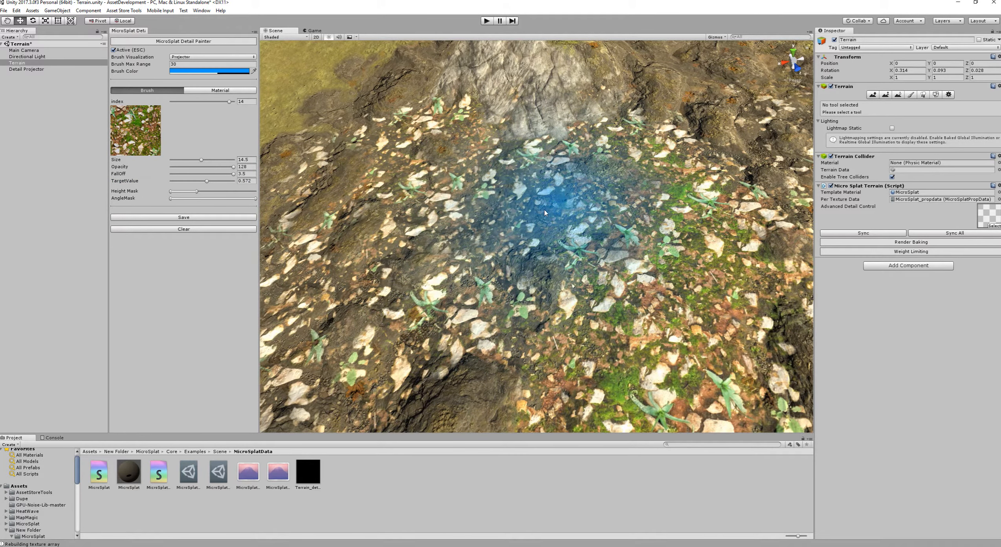
# Build up leaf litter on the bare rock beside the slope using TargetValues 0.252, 0.579 and 0.755.
pyautogui.scroll(-10, 544, 213)
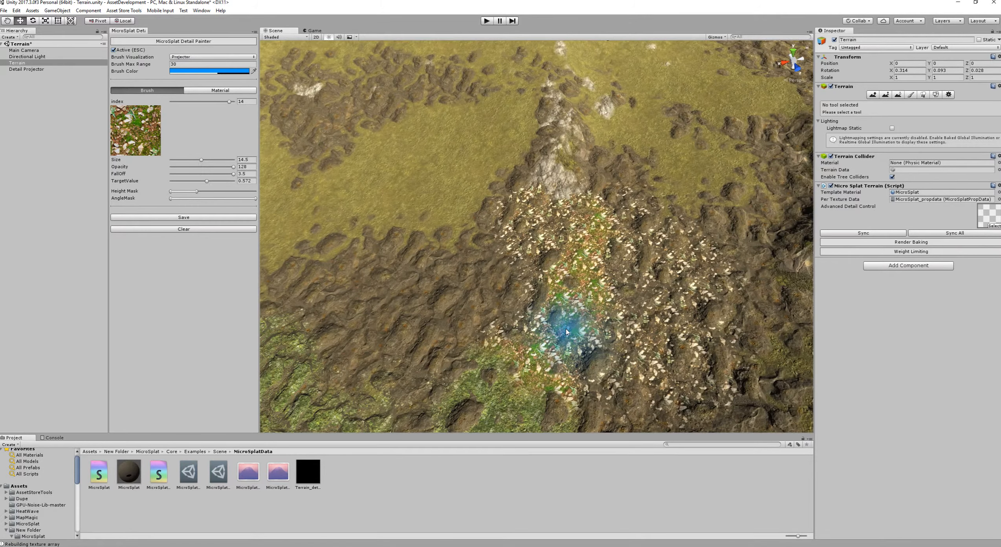
pyautogui.scroll(8, 566, 332)
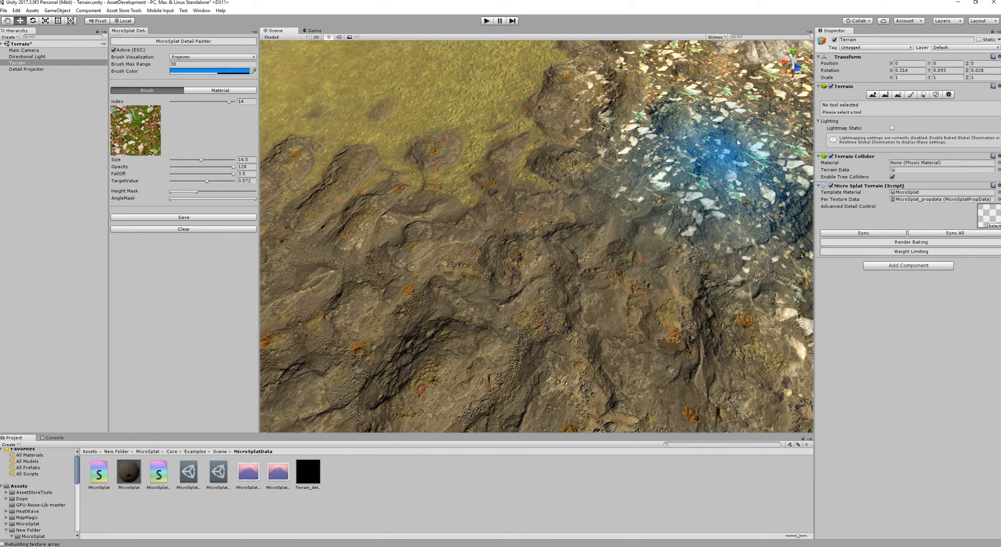
pyautogui.click(351, 275)
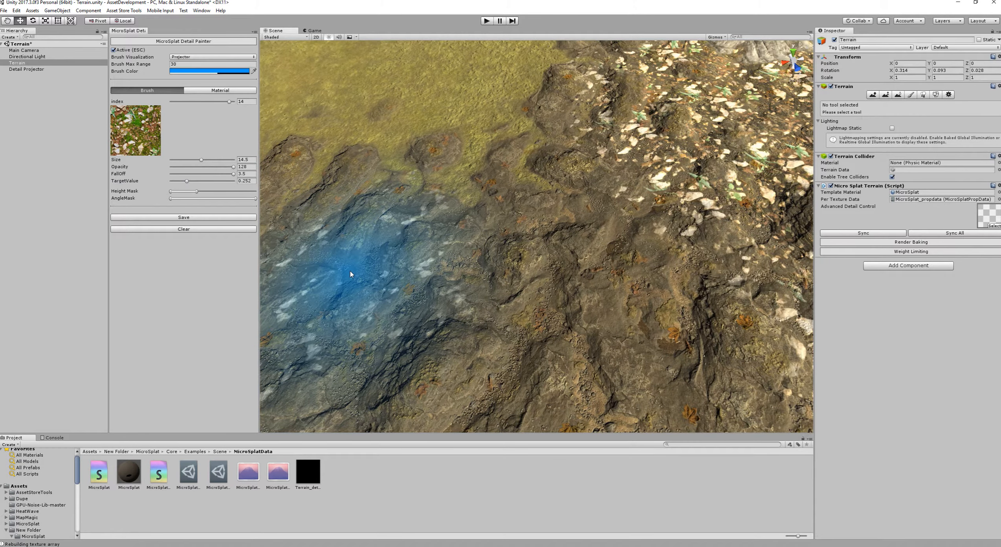
pyautogui.moveTo(391, 306); pyautogui.dragTo(505, 247, button='middle')
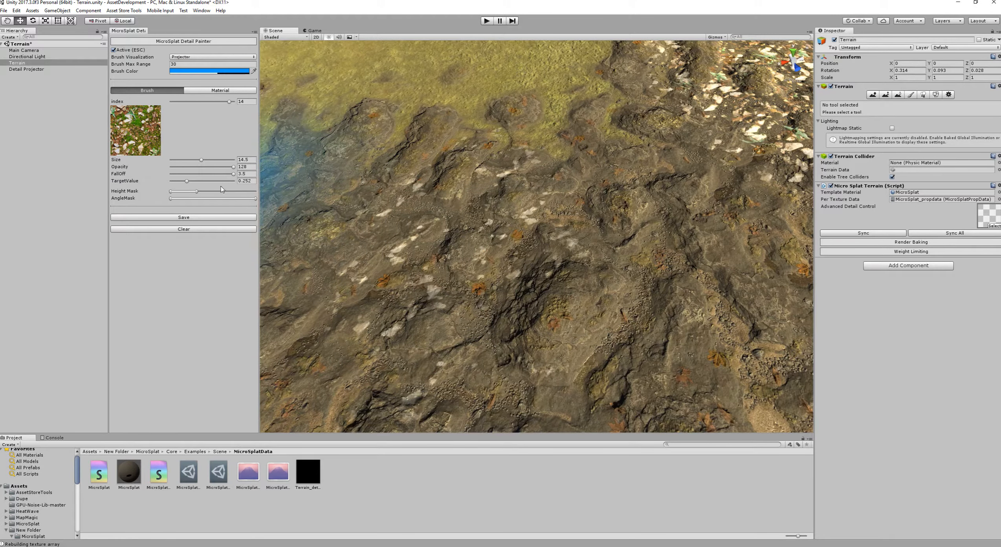
pyautogui.moveTo(505, 292); pyautogui.dragTo(497, 281)
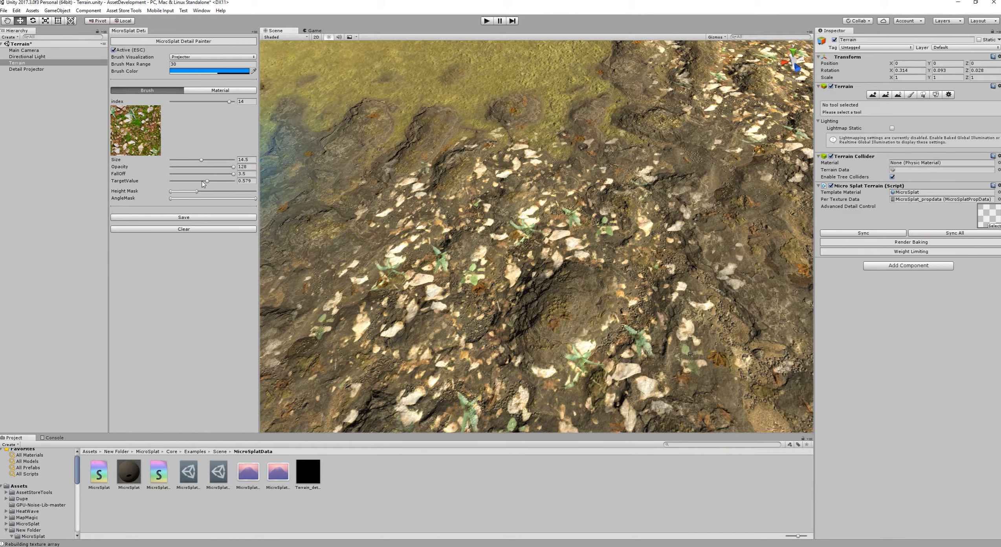
pyautogui.moveTo(208, 181); pyautogui.dragTo(219, 182)
pyautogui.moveTo(380, 279)
pyautogui.mouseDown()
pyautogui.moveTo(458, 223)
pyautogui.moveTo(670, 346)
pyautogui.moveTo(501, 207)
pyautogui.mouseUp()
# Paint leaf litter over the neighbouring grass area at TargetValue 0.755.
pyautogui.keyDown('alt'); pyautogui.moveTo(569, 232); pyautogui.dragTo(598, 277); pyautogui.keyUp('alt')
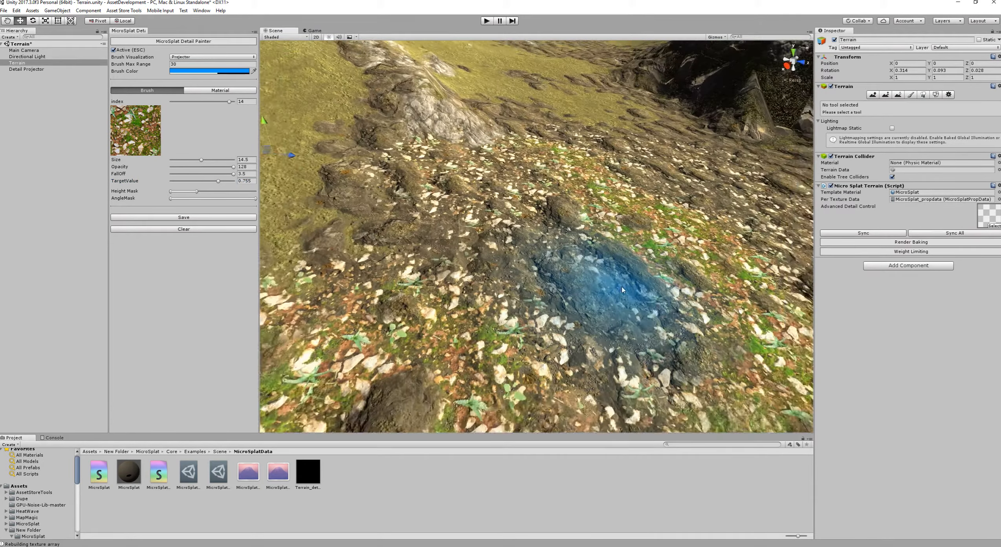
pyautogui.moveTo(599, 277); pyautogui.dragTo(655, 201, button='middle')
pyautogui.moveTo(655, 201)
pyautogui.keyDown('alt'); pyautogui.mouseDown()
pyautogui.moveTo(636, 201)
pyautogui.moveTo(413, 330)
pyautogui.moveTo(380, 324)
pyautogui.moveTo(685, 327)
pyautogui.moveTo(726, 310)
pyautogui.mouseUp(); pyautogui.keyUp('alt')
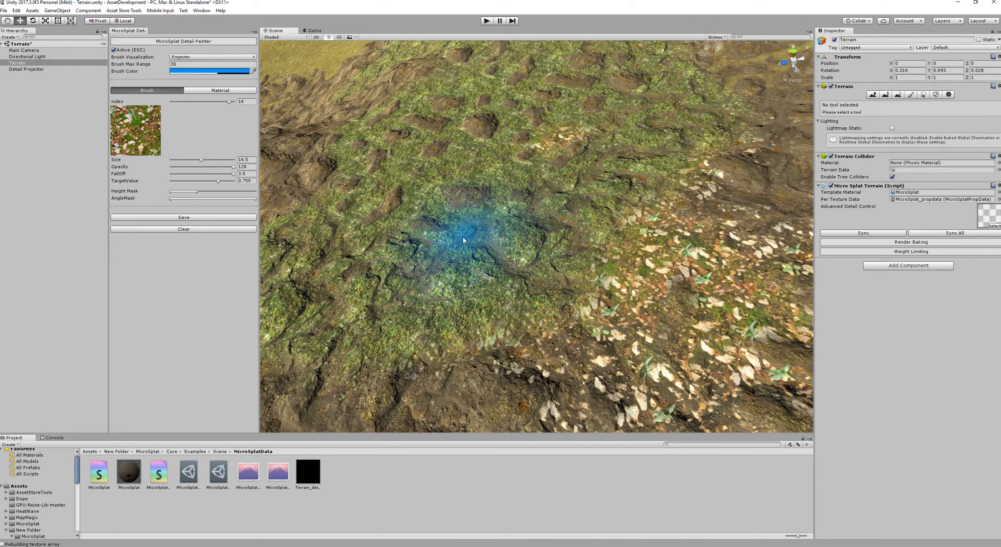
pyautogui.moveTo(547, 269)
pyautogui.mouseDown()
pyautogui.moveTo(368, 302)
pyautogui.moveTo(525, 179)
pyautogui.mouseUp()
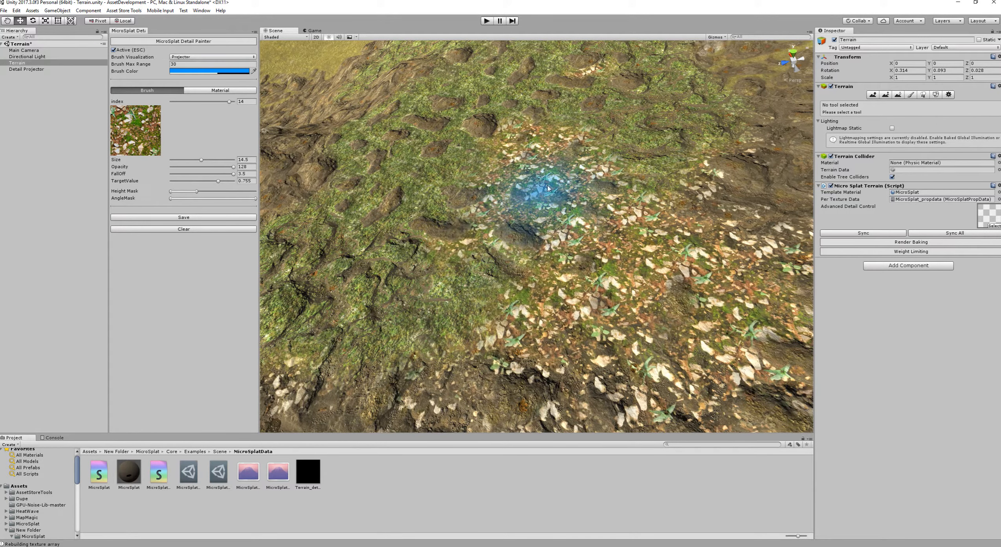
# Test low and full Normal blending on the leaf-litter material and set Normal to 0.723.
pyautogui.moveTo(642, 101)
pyautogui.keyDown('alt'); pyautogui.mouseDown()
pyautogui.moveTo(648, 175)
pyautogui.moveTo(570, 312)
pyautogui.moveTo(368, 279)
pyautogui.moveTo(466, 191)
pyautogui.mouseUp(); pyautogui.keyUp('alt')
pyautogui.moveTo(458, 324)
pyautogui.keyDown('alt'); pyautogui.mouseDown()
pyautogui.moveTo(625, 201)
pyautogui.moveTo(610, 284)
pyautogui.moveTo(525, 268)
pyautogui.moveTo(230, 95)
pyautogui.mouseUp(); pyautogui.keyUp('alt')
pyautogui.click(226, 91)
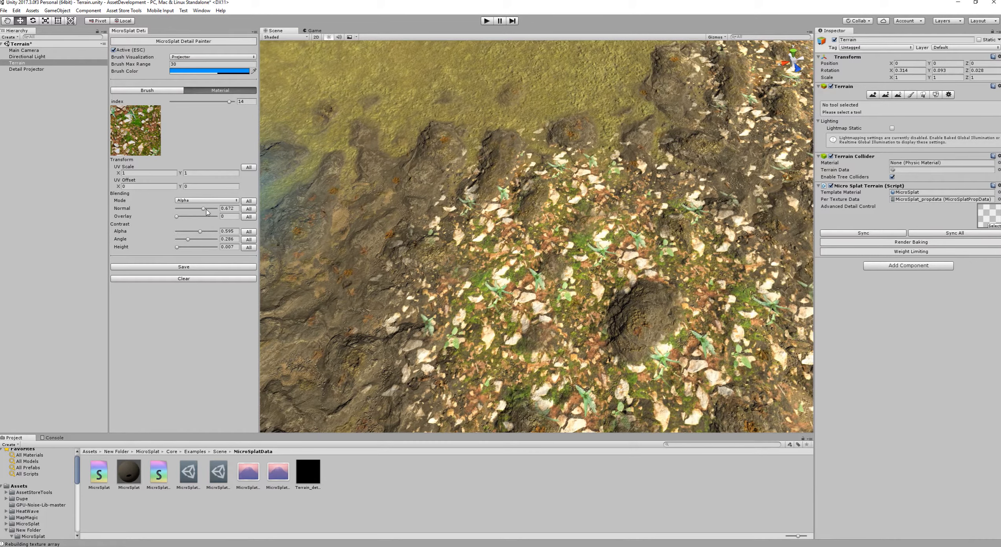
pyautogui.scroll(6, 481, 277)
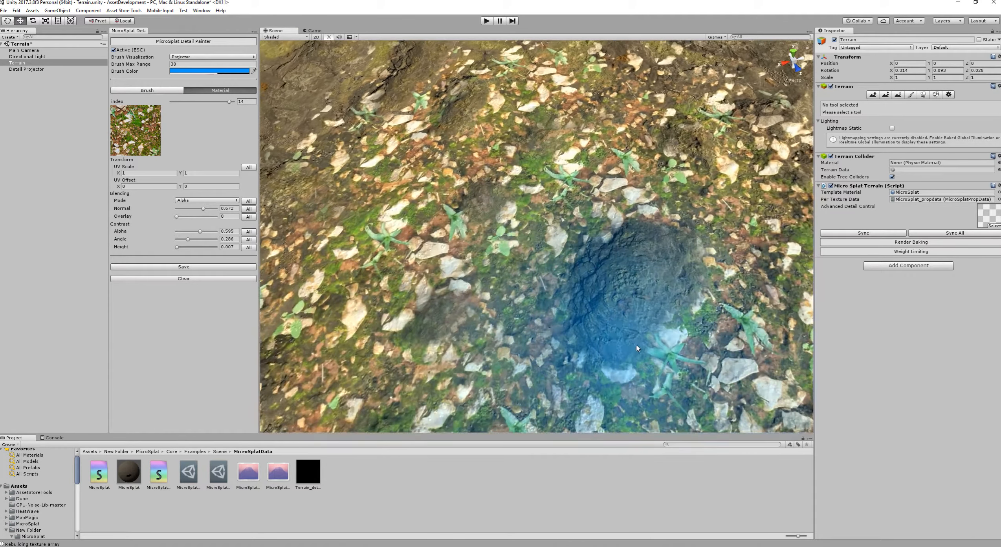
pyautogui.keyDown('alt'); pyautogui.moveTo(636, 348); pyautogui.dragTo(582, 339); pyautogui.keyUp('alt')
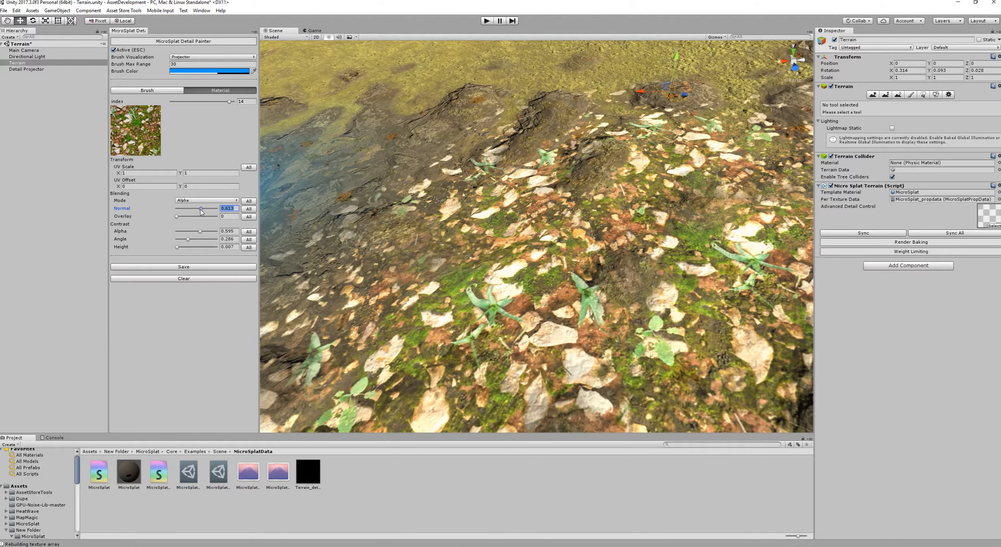
pyautogui.moveTo(200, 210); pyautogui.dragTo(155, 216)
pyautogui.moveTo(568, 256)
pyautogui.keyDown('alt'); pyautogui.mouseDown()
pyautogui.moveTo(187, 220)
pyautogui.moveTo(216, 209)
pyautogui.mouseUp(); pyautogui.keyUp('alt')
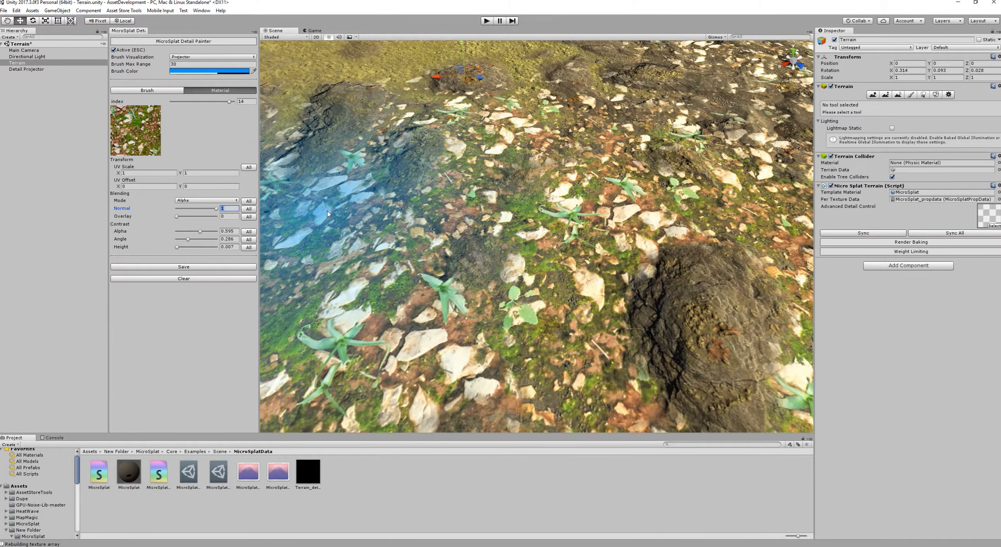
pyautogui.moveTo(588, 247); pyautogui.dragTo(536, 219, button='right')
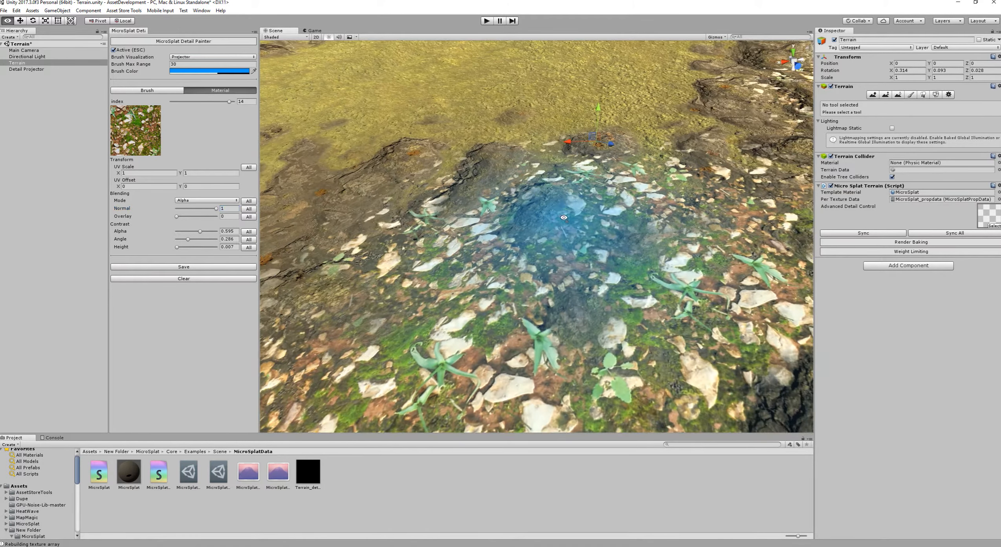
pyautogui.scroll(2, 536, 291)
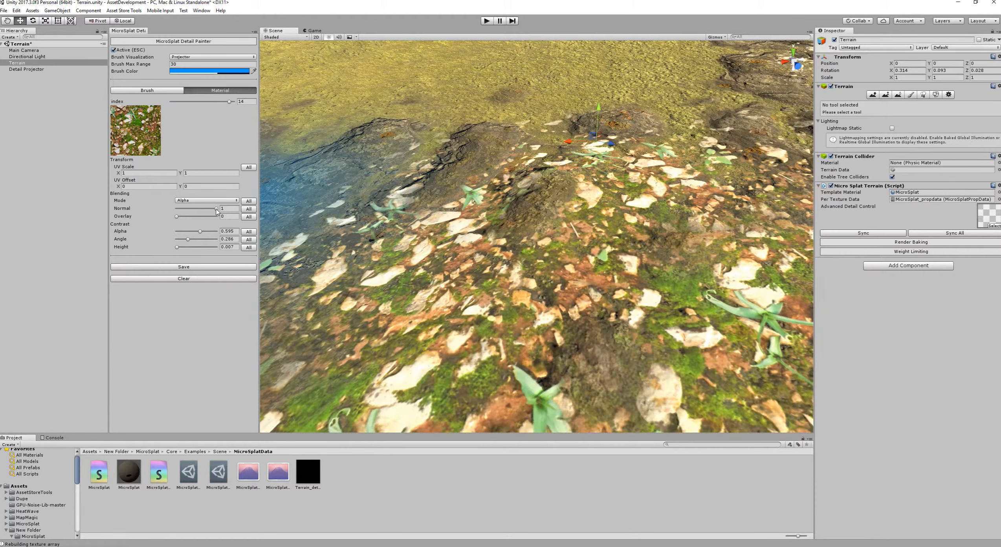
pyautogui.moveTo(216, 208)
pyautogui.mouseDown()
pyautogui.moveTo(196, 214)
pyautogui.moveTo(206, 216)
pyautogui.mouseUp()
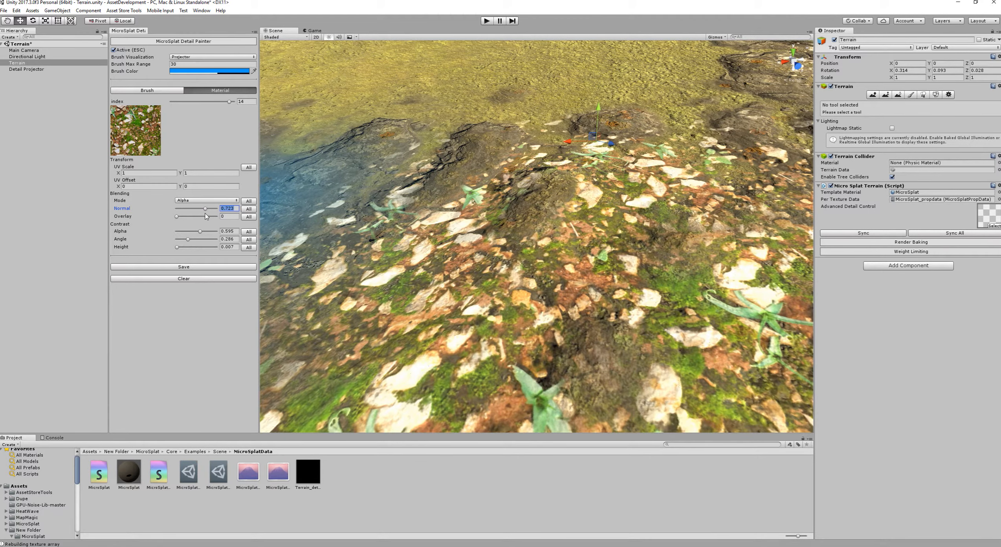
# Switch the leaf-litter material to Height blending mode with Normal 0.862 and Alpha contrast 0.
pyautogui.scroll(-3, 569, 277)
pyautogui.moveTo(569, 276)
pyautogui.mouseDown(button='middle')
pyautogui.moveTo(505, 244)
pyautogui.moveTo(546, 287)
pyautogui.mouseUp(button='middle')
pyautogui.moveTo(432, 269)
pyautogui.mouseDown(button='middle')
pyautogui.moveTo(607, 284)
pyautogui.moveTo(583, 238)
pyautogui.mouseUp(button='middle')
pyautogui.moveTo(583, 238)
pyautogui.mouseDown()
pyautogui.moveTo(339, 243)
pyautogui.moveTo(477, 196)
pyautogui.mouseUp()
pyautogui.moveTo(452, 287); pyautogui.dragTo(579, 243, button='middle')
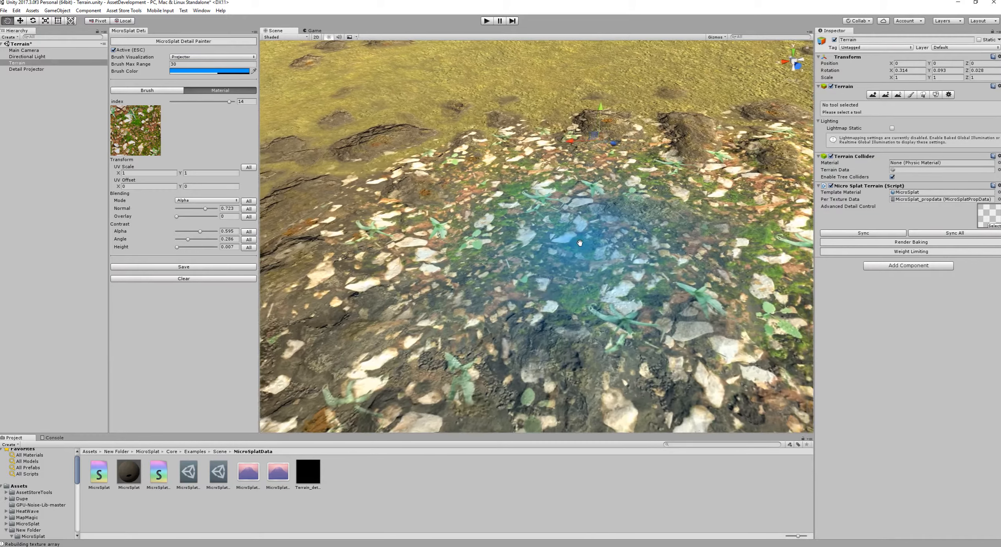
pyautogui.moveTo(580, 243)
pyautogui.mouseDown()
pyautogui.moveTo(424, 224)
pyautogui.moveTo(637, 156)
pyautogui.moveTo(670, 224)
pyautogui.mouseUp()
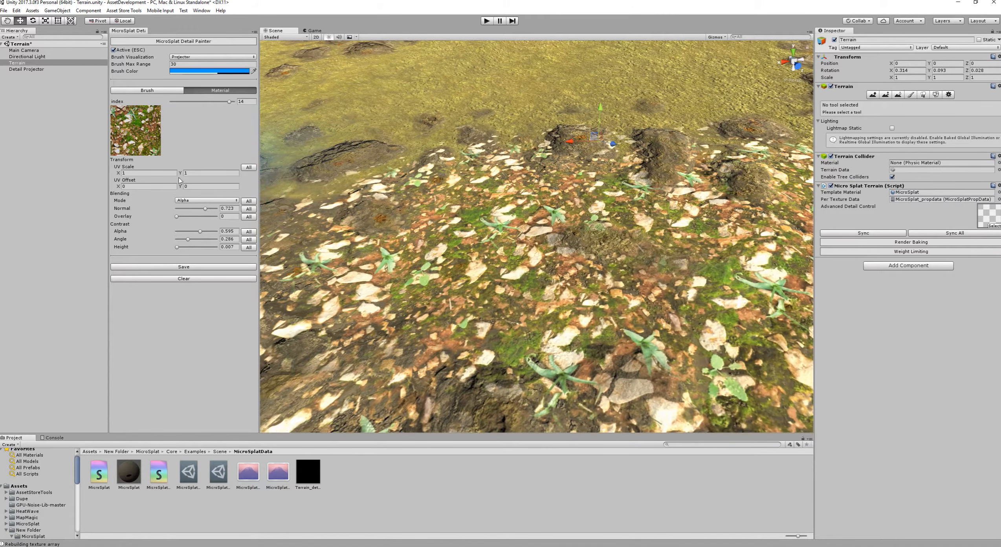
pyautogui.click(210, 200)
pyautogui.click(209, 213)
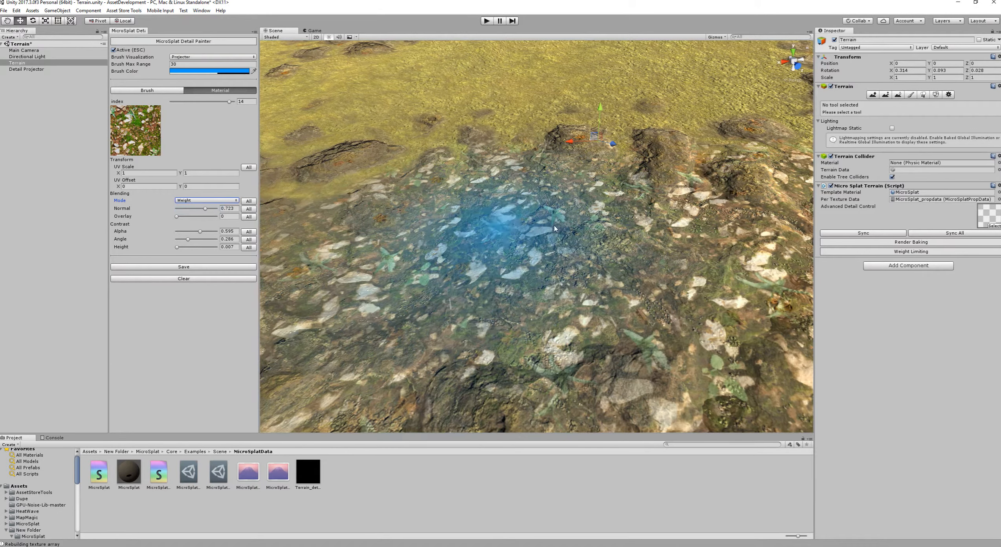
pyautogui.moveTo(206, 211); pyautogui.dragTo(151, 235)
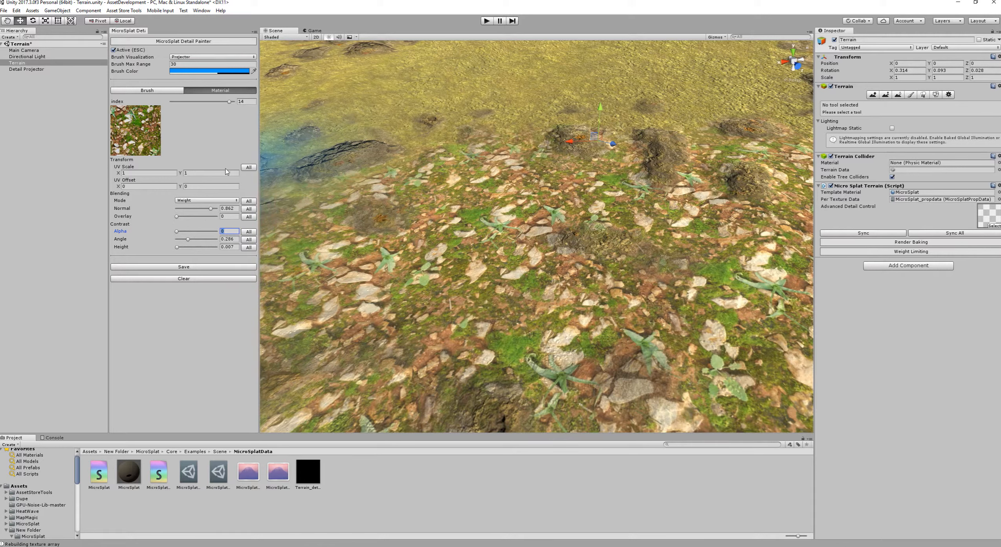
# Raise the leaf-litter material's Alpha contrast to 1 for comparison and return it to 0.
pyautogui.moveTo(176, 234); pyautogui.dragTo(303, 230)
pyautogui.moveTo(467, 223); pyautogui.dragTo(420, 232, button='right')
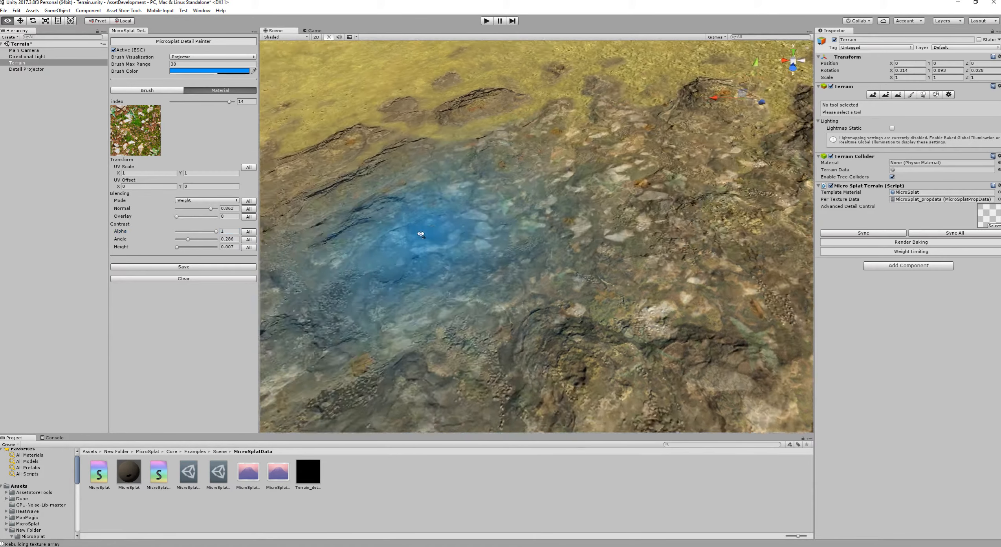
pyautogui.scroll(-4, 423, 237)
pyautogui.moveTo(214, 235); pyautogui.dragTo(175, 235)
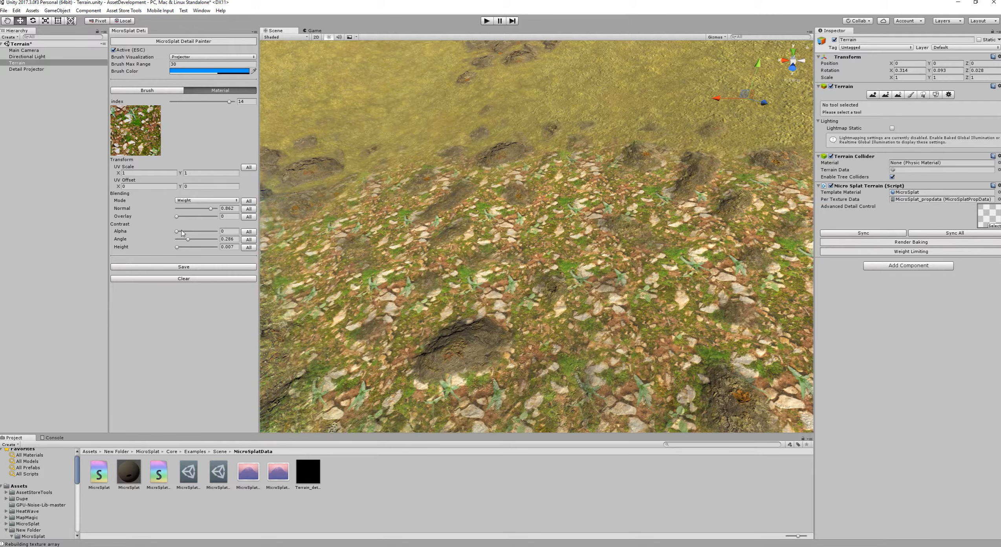
pyautogui.moveTo(177, 231)
pyautogui.mouseDown()
pyautogui.moveTo(225, 238)
pyautogui.moveTo(176, 231)
pyautogui.mouseUp()
# Switch the leaf-litter material to Alpha blending mode and paint more leaf litter across the edge of the grass area.
pyautogui.click(193, 200)
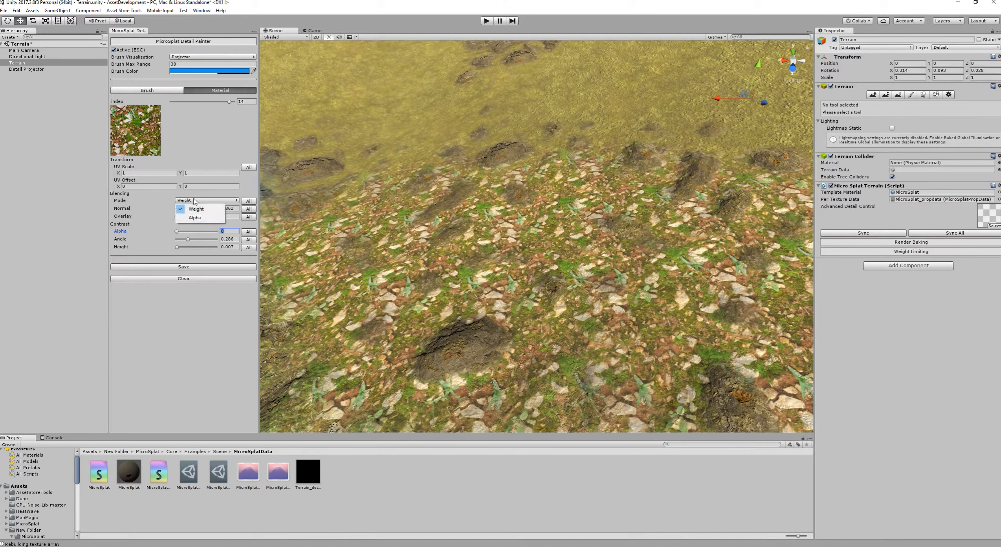
pyautogui.click(196, 217)
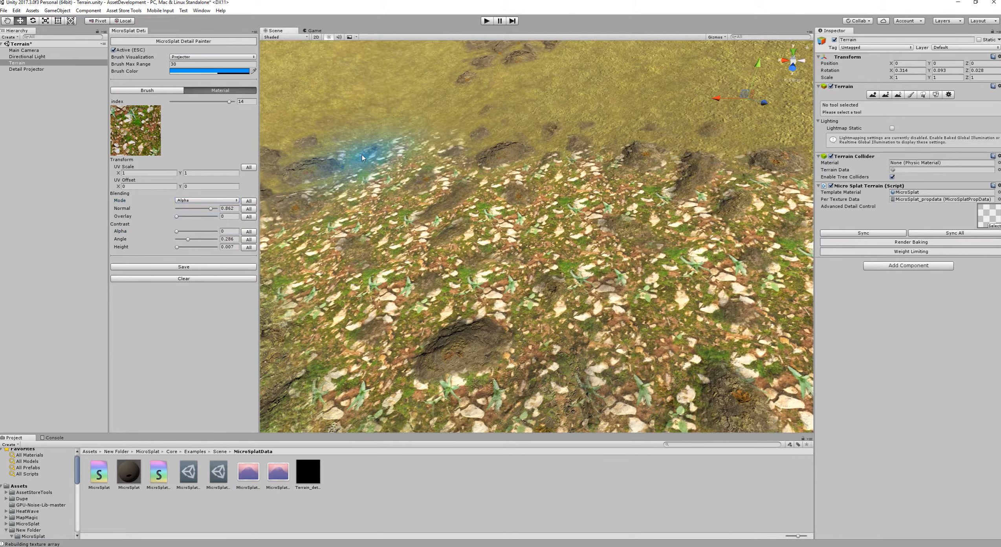
pyautogui.moveTo(494, 118)
pyautogui.mouseDown(button='middle')
pyautogui.moveTo(503, 168)
pyautogui.moveTo(447, 224)
pyautogui.moveTo(550, 256)
pyautogui.mouseUp(button='middle')
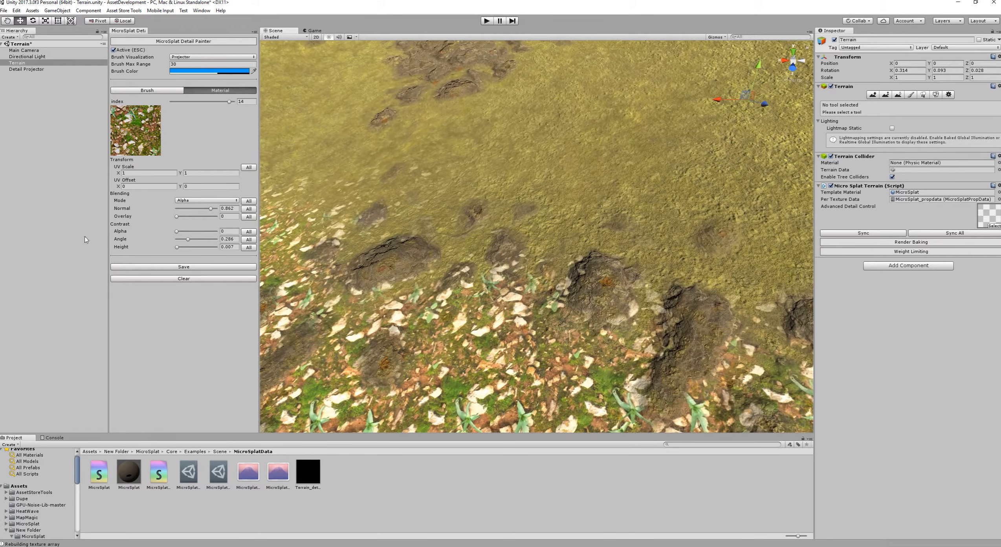
pyautogui.moveTo(652, 231)
pyautogui.mouseDown()
pyautogui.moveTo(470, 167)
pyautogui.moveTo(334, 220)
pyautogui.mouseUp()
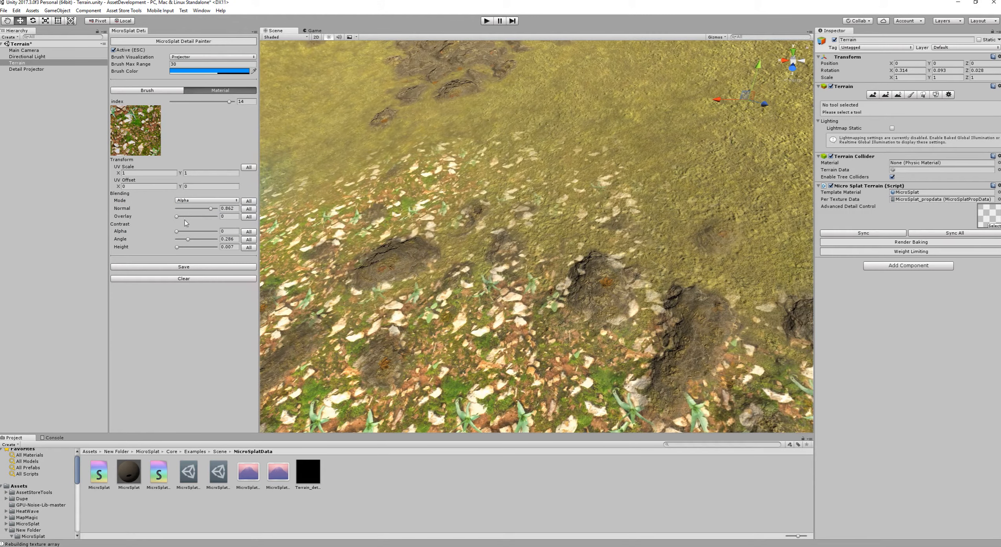
# Examine the blended edges of the leaf litter around the rocks and grass from close up and afar.
pyautogui.scroll(4, 585, 194)
pyautogui.moveTo(475, 141); pyautogui.dragTo(641, 176, button='middle')
pyautogui.keyDown('alt'); pyautogui.moveTo(641, 177); pyautogui.dragTo(492, 193); pyautogui.keyUp('alt')
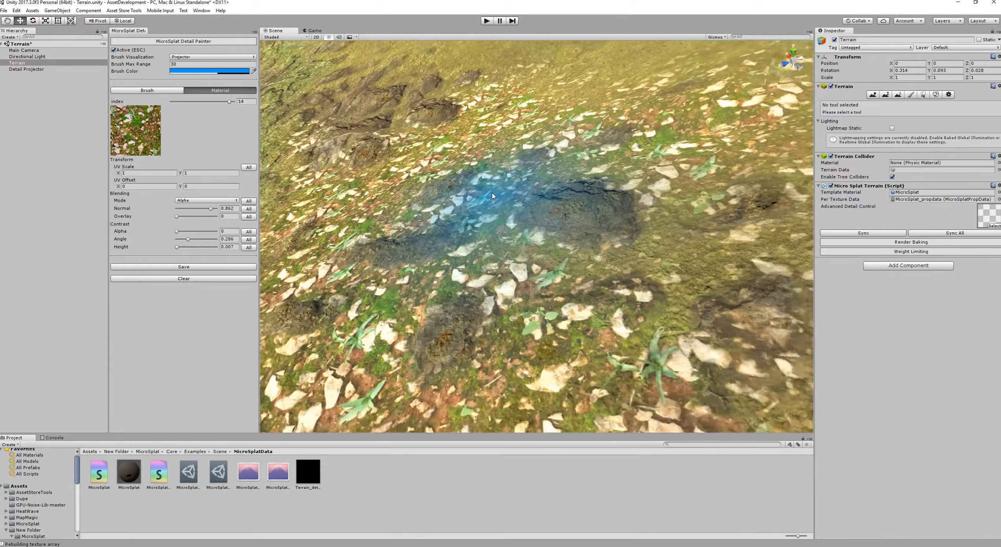
pyautogui.scroll(-6, 492, 192)
pyautogui.moveTo(492, 193)
pyautogui.mouseDown(button='middle')
pyautogui.moveTo(474, 297)
pyautogui.moveTo(499, 328)
pyautogui.mouseUp(button='middle')
pyautogui.scroll(7, 499, 328)
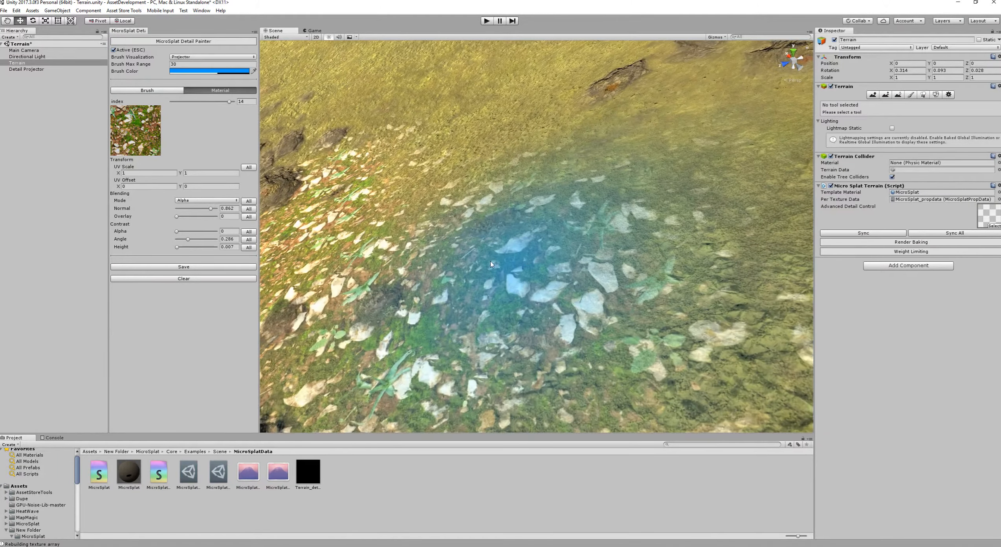
pyautogui.scroll(-10, 398, 291)
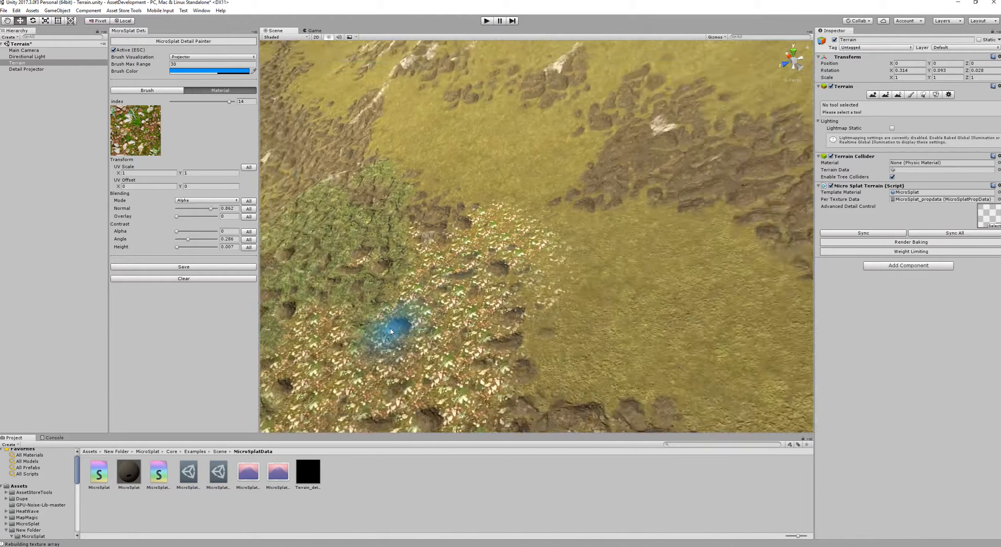
# Paint a patch of leaf litter on the bare rocky slope near the pale rock peak.
pyautogui.moveTo(391, 331); pyautogui.dragTo(670, 175, button='middle')
pyautogui.moveTo(550, 312); pyautogui.dragTo(706, 227, button='middle')
pyautogui.moveTo(576, 299); pyautogui.dragTo(568, 232, button='middle')
pyautogui.scroll(4, 568, 232)
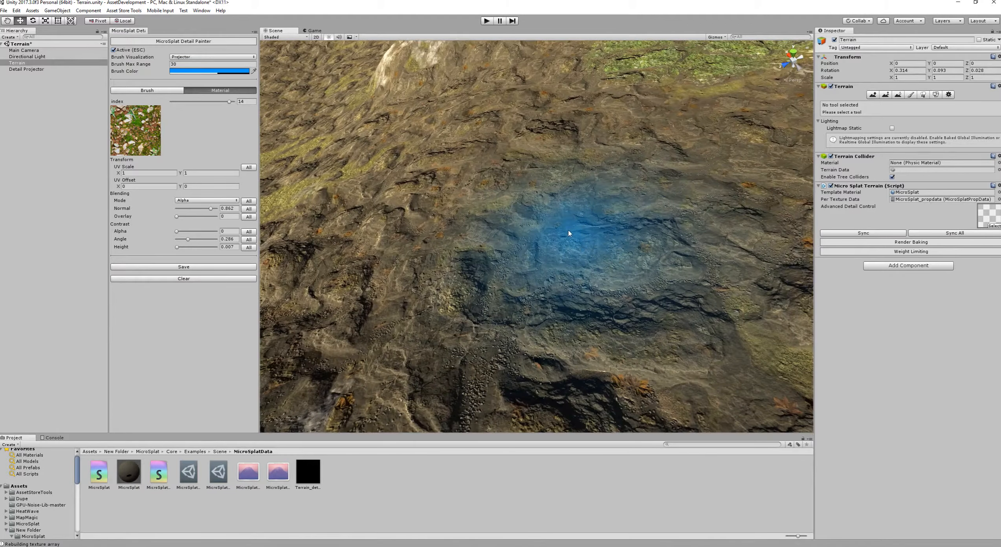
pyautogui.moveTo(568, 233)
pyautogui.mouseDown()
pyautogui.moveTo(443, 244)
pyautogui.moveTo(625, 223)
pyautogui.moveTo(648, 196)
pyautogui.mouseUp()
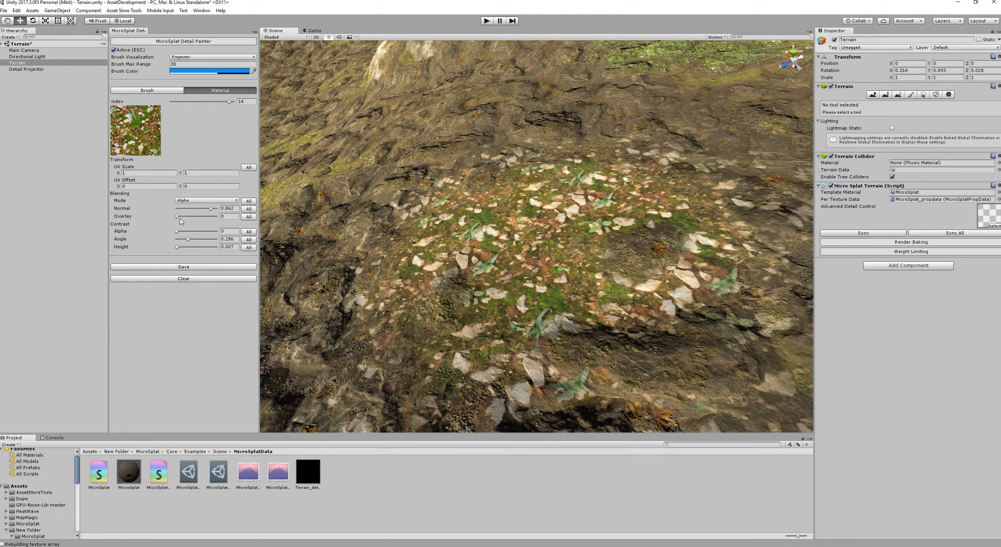
# Set the leaf-litter material's Alpha contrast to 1, compare Overlay at 0.356, 0 and 0.931, and set Overlay to 0.564.
pyautogui.moveTo(176, 217); pyautogui.dragTo(271, 214)
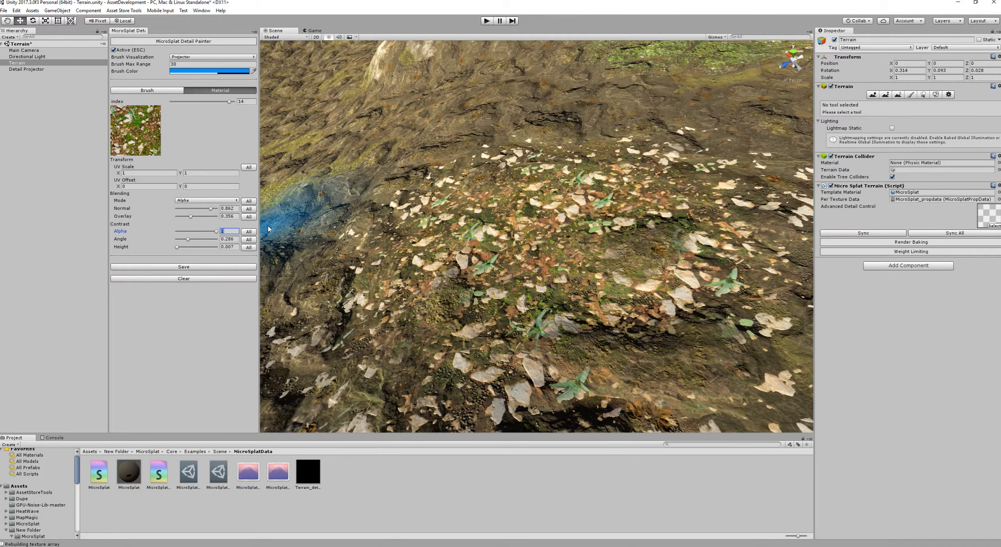
pyautogui.moveTo(191, 216); pyautogui.dragTo(171, 218)
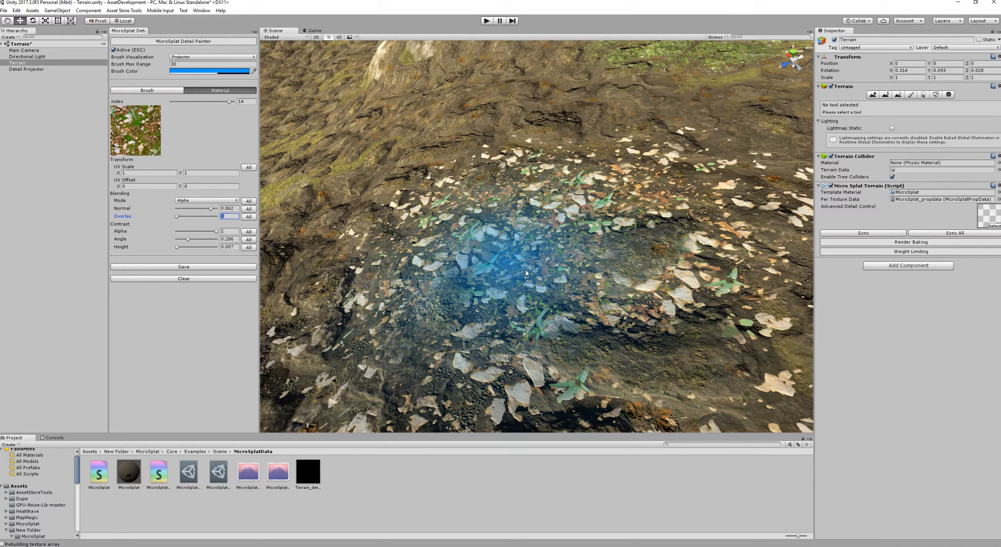
pyautogui.scroll(5, 431, 279)
pyautogui.scroll(-6, 481, 313)
pyautogui.keyDown('alt'); pyautogui.moveTo(484, 301); pyautogui.dragTo(391, 277); pyautogui.keyUp('alt')
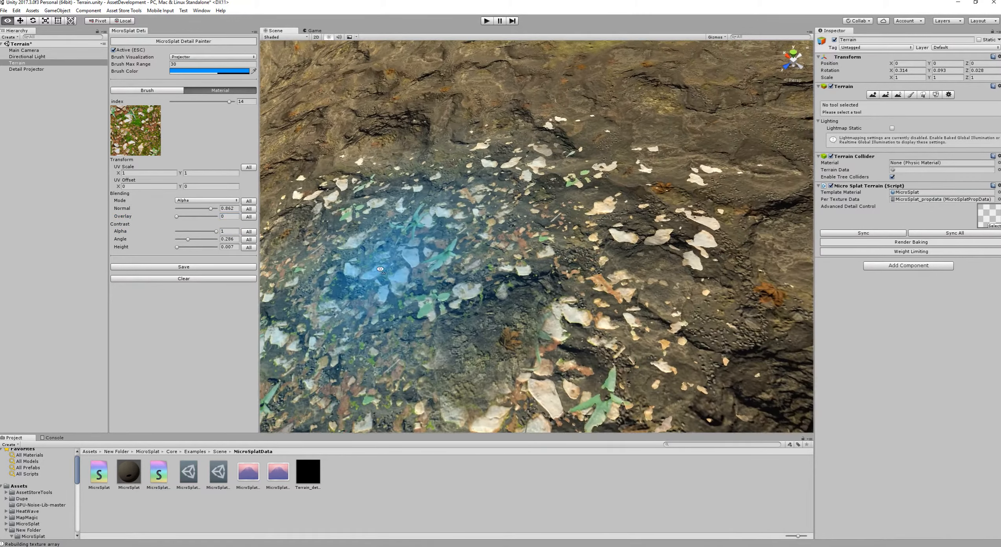
pyautogui.moveTo(503, 245)
pyautogui.keyDown('alt'); pyautogui.mouseDown()
pyautogui.moveTo(519, 262)
pyautogui.moveTo(456, 263)
pyautogui.mouseUp(); pyautogui.keyUp('alt')
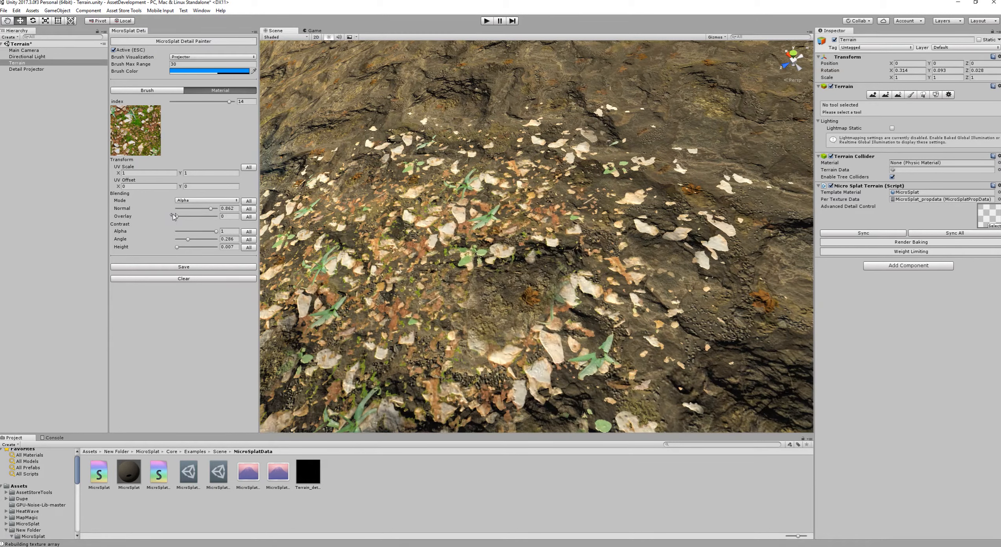
pyautogui.moveTo(177, 218); pyautogui.dragTo(215, 221)
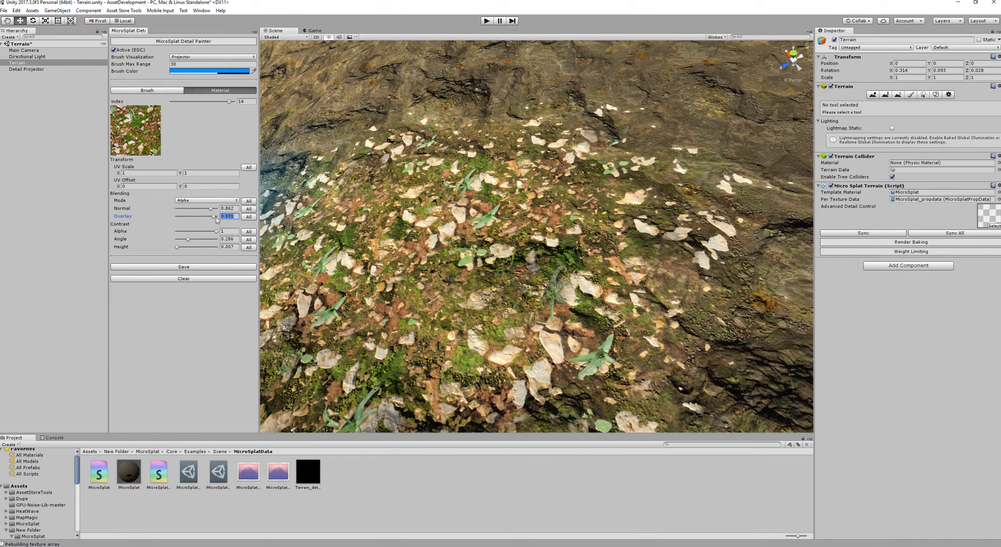
pyautogui.moveTo(217, 220); pyautogui.dragTo(199, 221)
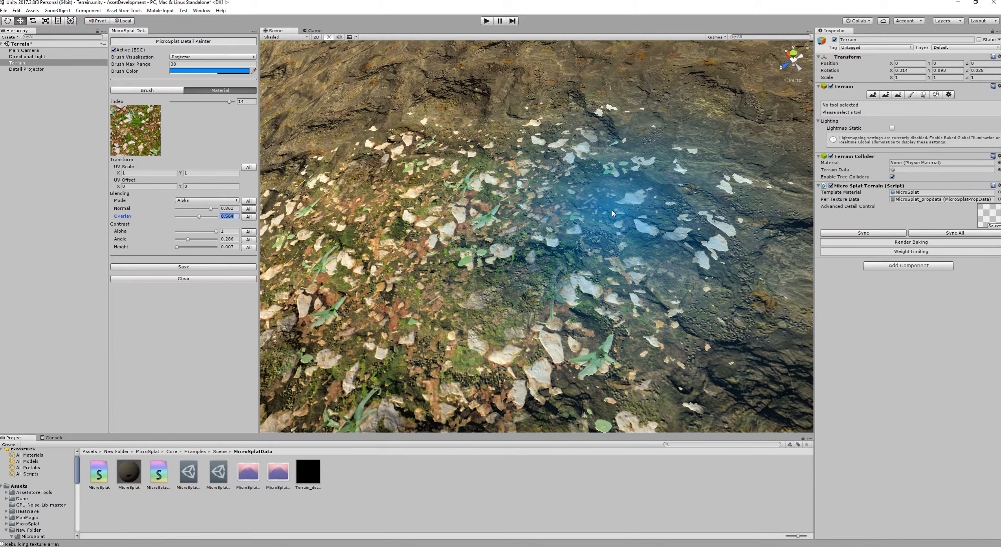
# Extend the leaf-litter patch over more of the surrounding rocky slope.
pyautogui.moveTo(612, 213)
pyautogui.mouseDown(button='right')
pyautogui.moveTo(470, 305)
pyautogui.moveTo(510, 293)
pyautogui.mouseUp(button='right')
pyautogui.press('s')
pyautogui.press('a')
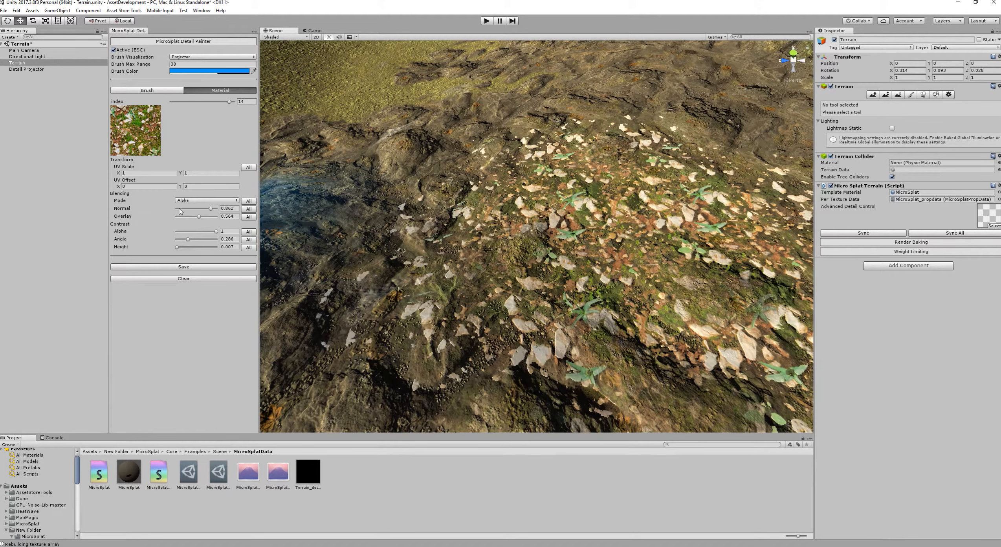
pyautogui.moveTo(622, 214); pyautogui.dragTo(694, 213, button='right')
pyautogui.moveTo(695, 215)
pyautogui.mouseDown()
pyautogui.moveTo(625, 331)
pyautogui.moveTo(469, 134)
pyautogui.moveTo(353, 161)
pyautogui.moveTo(453, 112)
pyautogui.moveTo(632, 118)
pyautogui.moveTo(537, 151)
pyautogui.mouseUp()
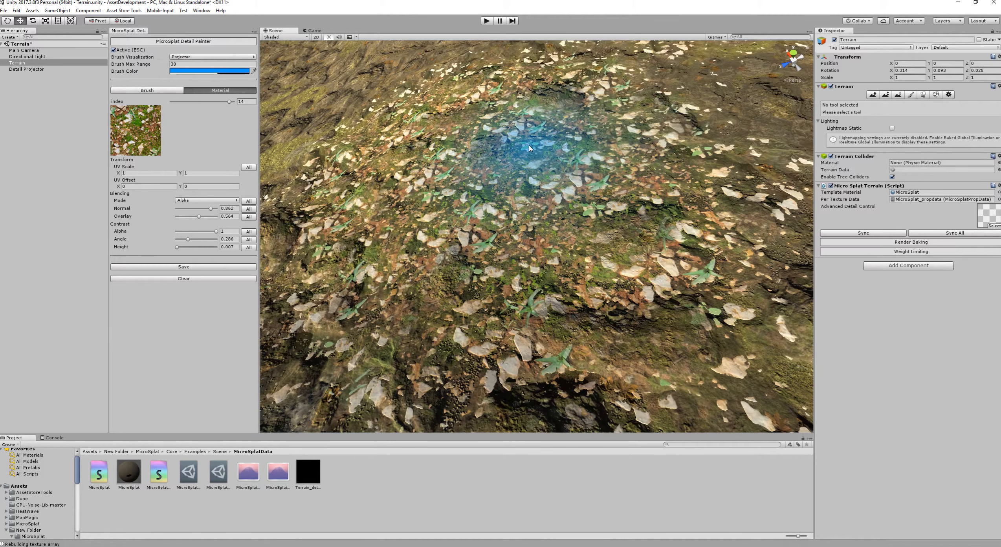
# Set both Normal and Overlay blending of the leaf-litter material to 1.
pyautogui.press('Up')
pyautogui.moveTo(172, 216)
pyautogui.mouseDown()
pyautogui.moveTo(165, 220)
pyautogui.moveTo(220, 208)
pyautogui.moveTo(217, 216)
pyautogui.mouseUp()
pyautogui.scroll(-3, 607, 141)
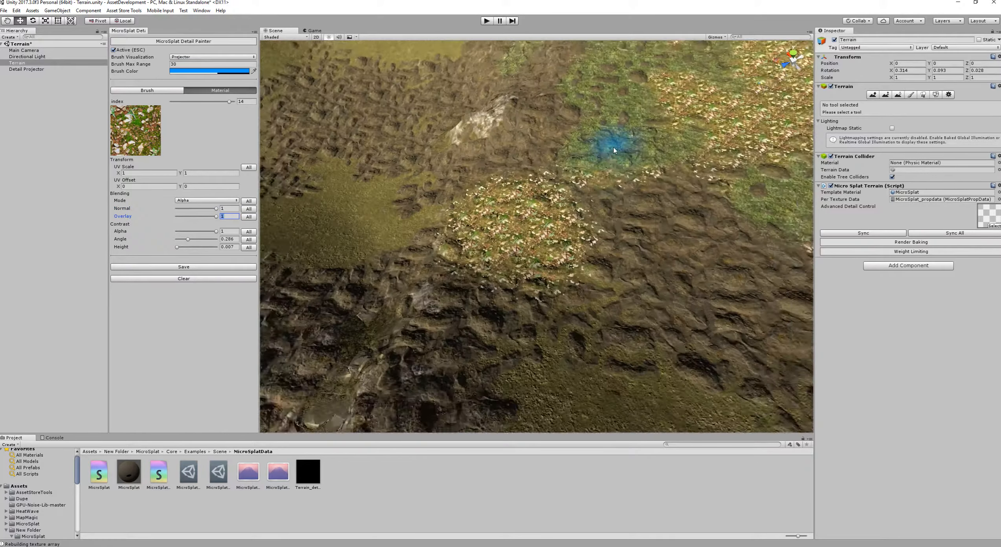
# Select the twig texture at index 7 and paint it across the rocks beside the leaf-litter patch.
pyautogui.moveTo(619, 152); pyautogui.dragTo(529, 169, button='middle')
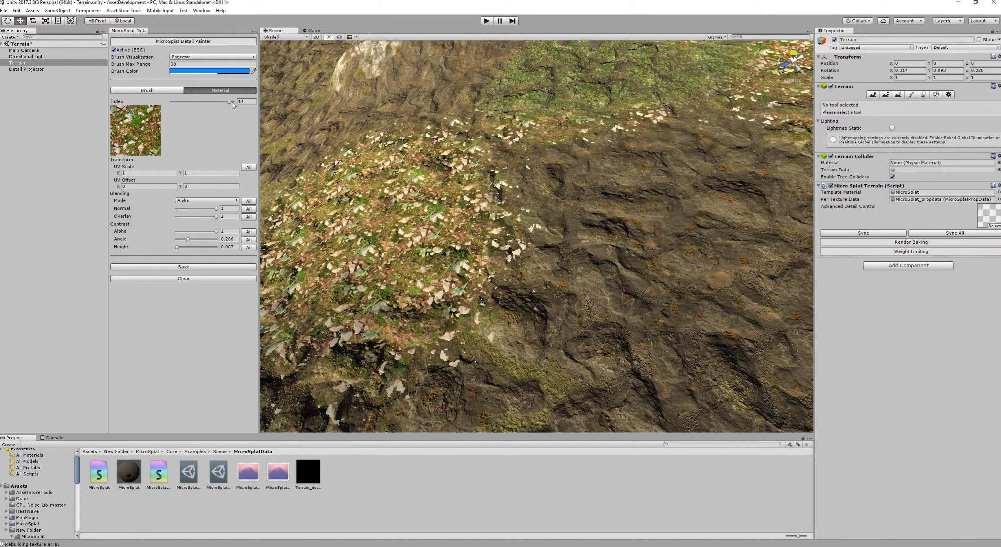
pyautogui.moveTo(229, 101); pyautogui.dragTo(200, 102)
pyautogui.moveTo(471, 243)
pyautogui.mouseDown()
pyautogui.moveTo(564, 222)
pyautogui.moveTo(664, 281)
pyautogui.moveTo(627, 225)
pyautogui.mouseUp()
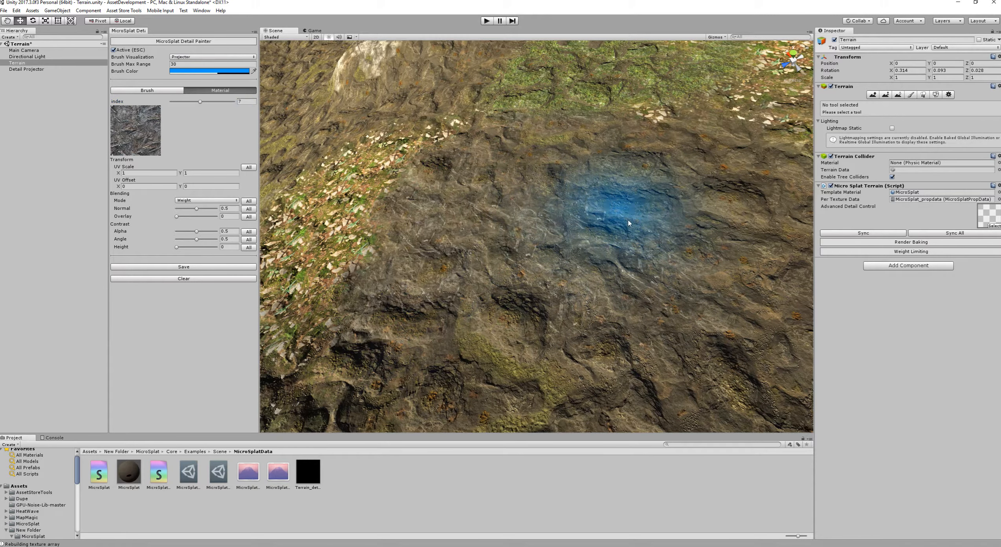
# Switch the twig material to Alpha blending mode with Normal 0.45, Overlay 0.178 and Alpha contrast 0.584.
pyautogui.moveTo(628, 225); pyautogui.dragTo(636, 266, button='right')
pyautogui.scroll(4, 634, 235)
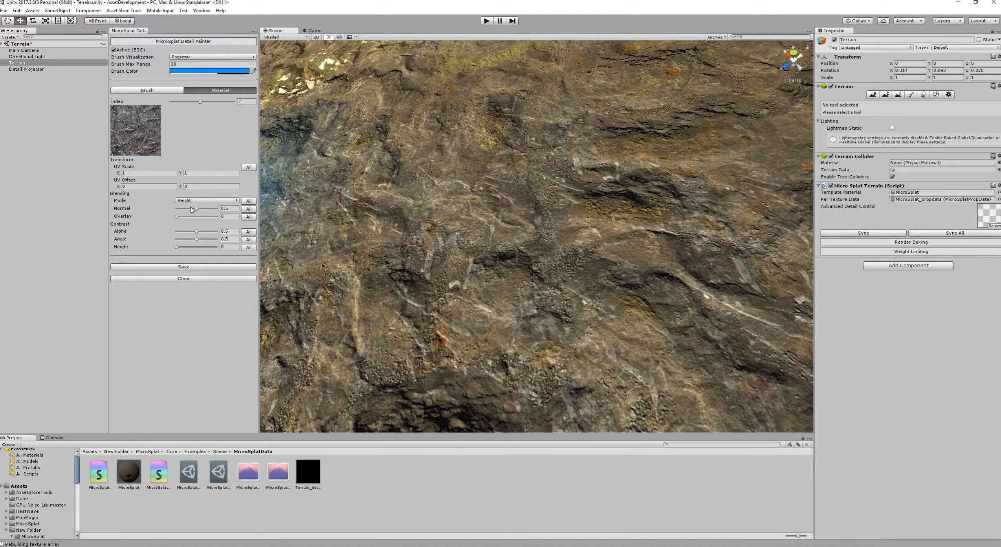
pyautogui.click(205, 200)
pyautogui.click(204, 217)
pyautogui.moveTo(196, 208); pyautogui.dragTo(194, 208)
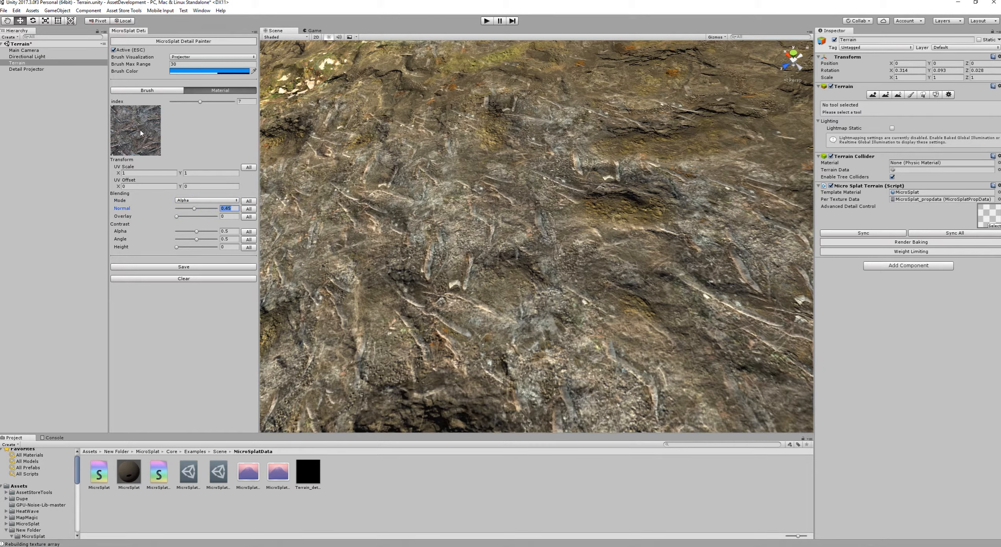
pyautogui.moveTo(176, 217); pyautogui.dragTo(217, 232)
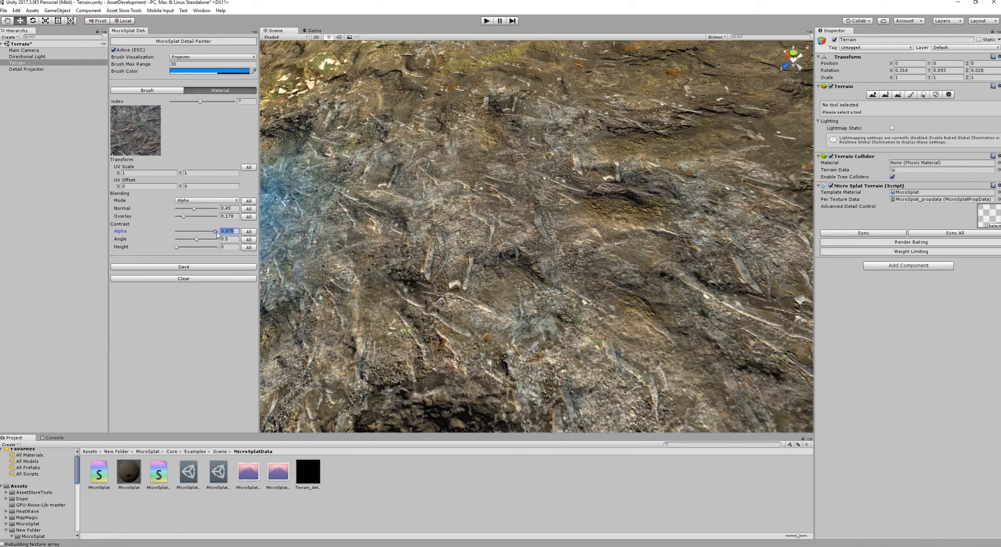
pyautogui.moveTo(369, 208)
pyautogui.mouseDown()
pyautogui.moveTo(536, 174)
pyautogui.moveTo(534, 118)
pyautogui.mouseUp()
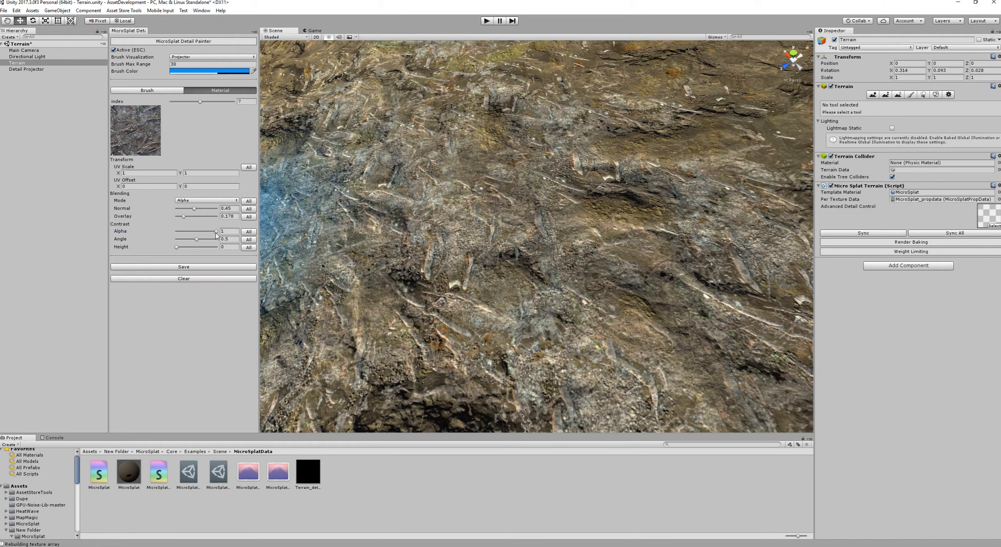
pyautogui.moveTo(215, 231); pyautogui.dragTo(200, 232)
# Look over the painted twigs, switch to Photoshop to examine the Leaves_alpha.tga mask, and return to Unity.
pyautogui.moveTo(691, 110)
pyautogui.mouseDown(button='right')
pyautogui.moveTo(623, 205)
pyautogui.moveTo(560, 181)
pyautogui.moveTo(375, 172)
pyautogui.moveTo(393, 157)
pyautogui.mouseUp(button='right')
pyautogui.scroll(5, 608, 196)
pyautogui.moveTo(554, 231)
pyautogui.mouseDown(button='right')
pyautogui.moveTo(499, 179)
pyautogui.moveTo(402, 212)
pyautogui.mouseUp(button='right')
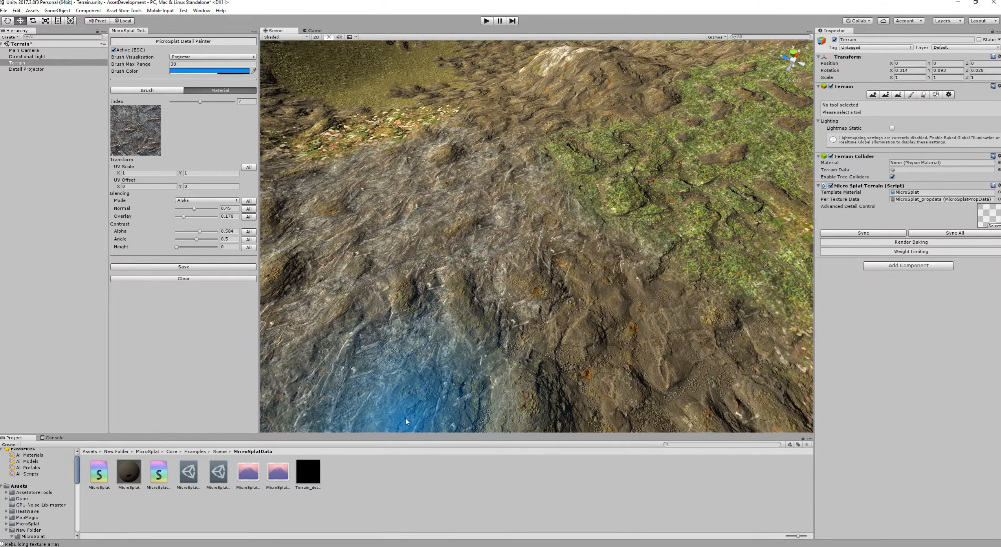
pyautogui.click(237, 546)
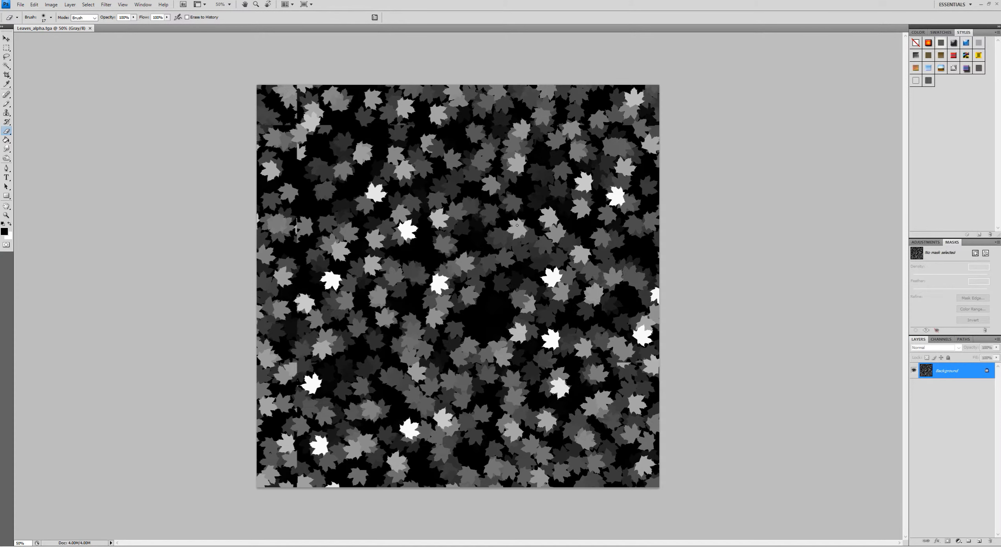
pyautogui.click(980, 4)
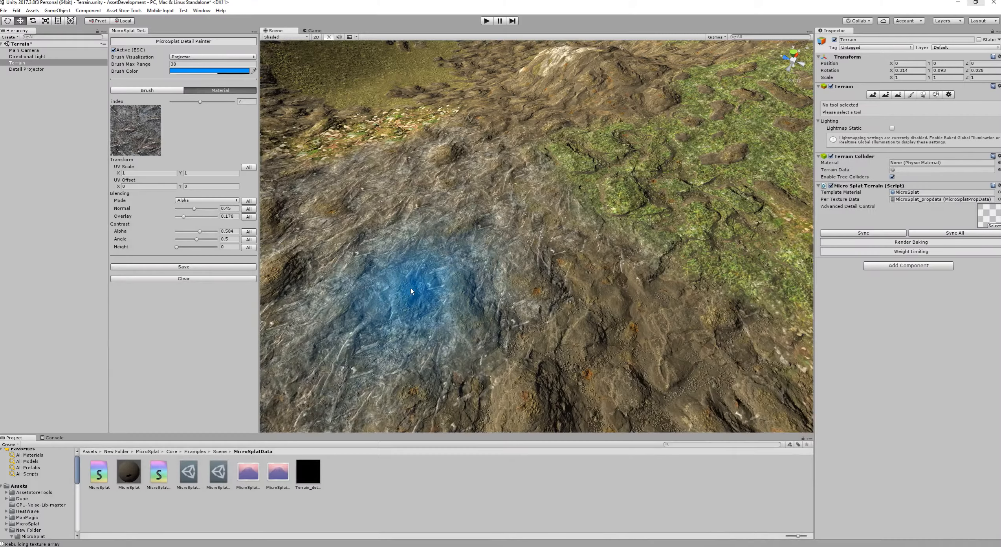
# Select the red leaf material at index 1, keep its blending mode on Alpha, and set Normal to 0.636.
pyautogui.click(179, 102)
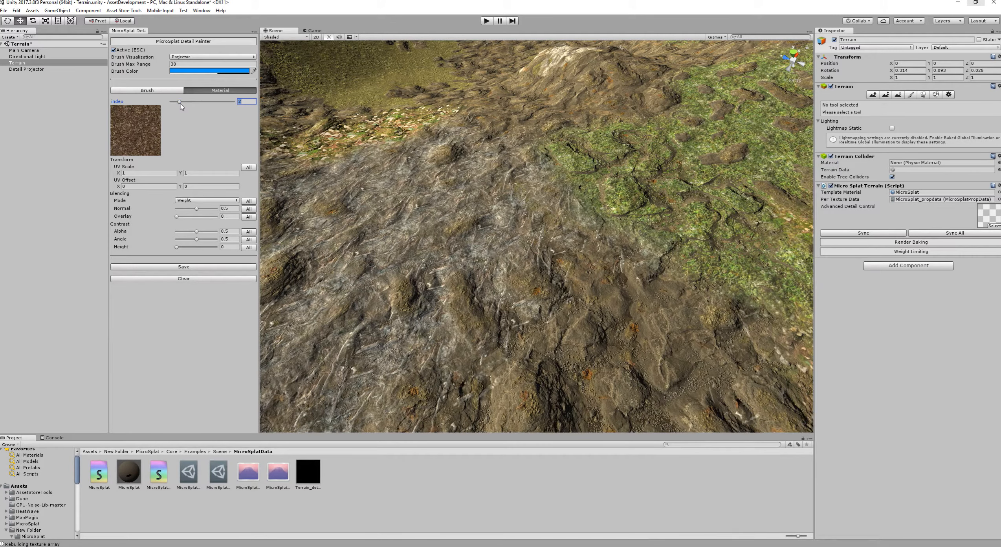
pyautogui.scroll(-8, 539, 292)
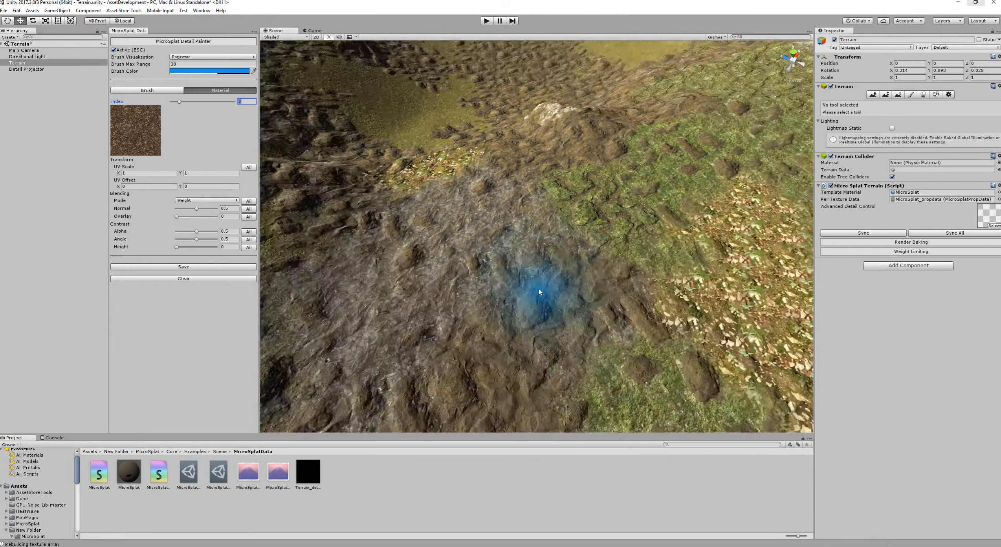
pyautogui.moveTo(547, 292)
pyautogui.mouseDown(button='middle')
pyautogui.moveTo(614, 219)
pyautogui.moveTo(552, 303)
pyautogui.mouseUp(button='middle')
pyautogui.scroll(2, 614, 219)
pyautogui.scroll(6, 552, 303)
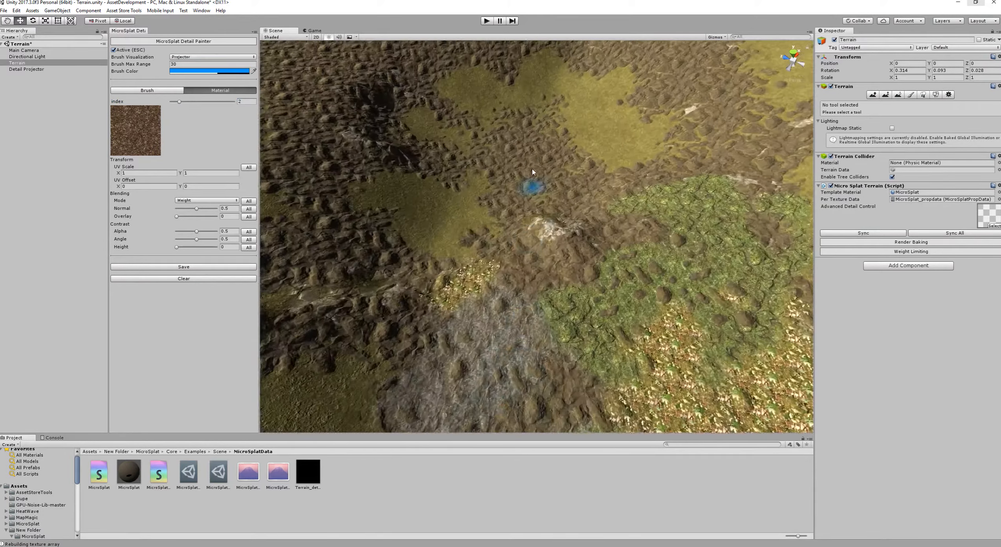
pyautogui.moveTo(177, 102); pyautogui.dragTo(175, 102)
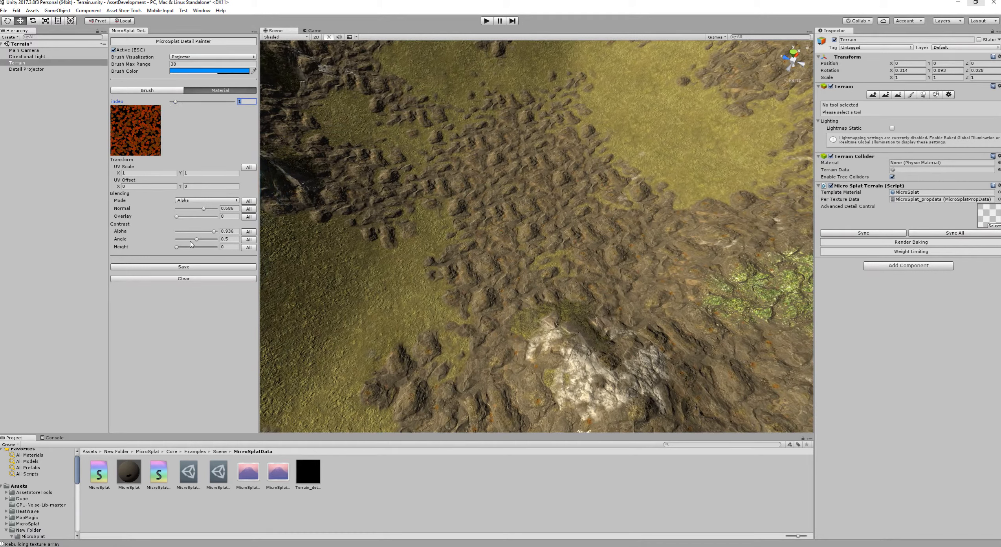
pyautogui.click(197, 200)
pyautogui.click(191, 216)
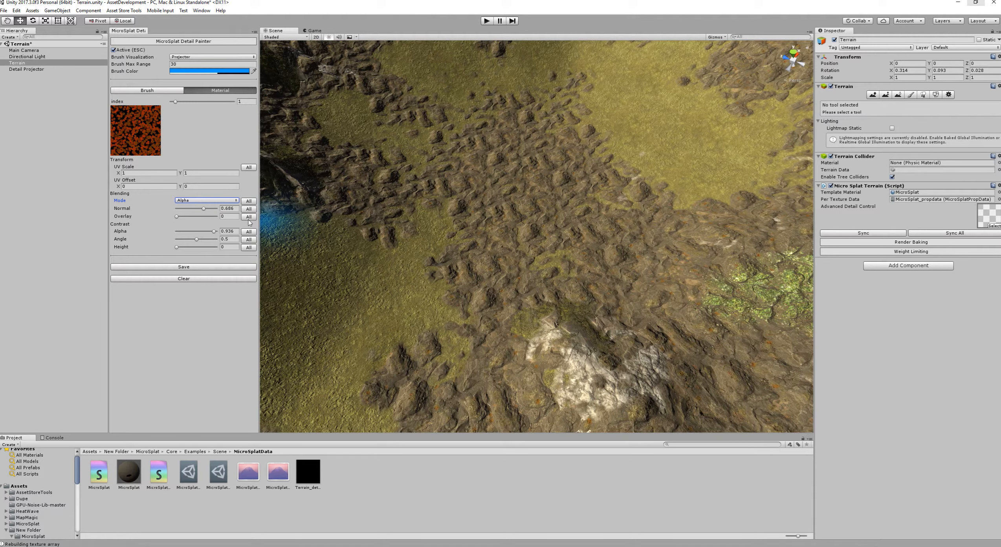
pyautogui.moveTo(501, 188); pyautogui.dragTo(494, 206, button='right')
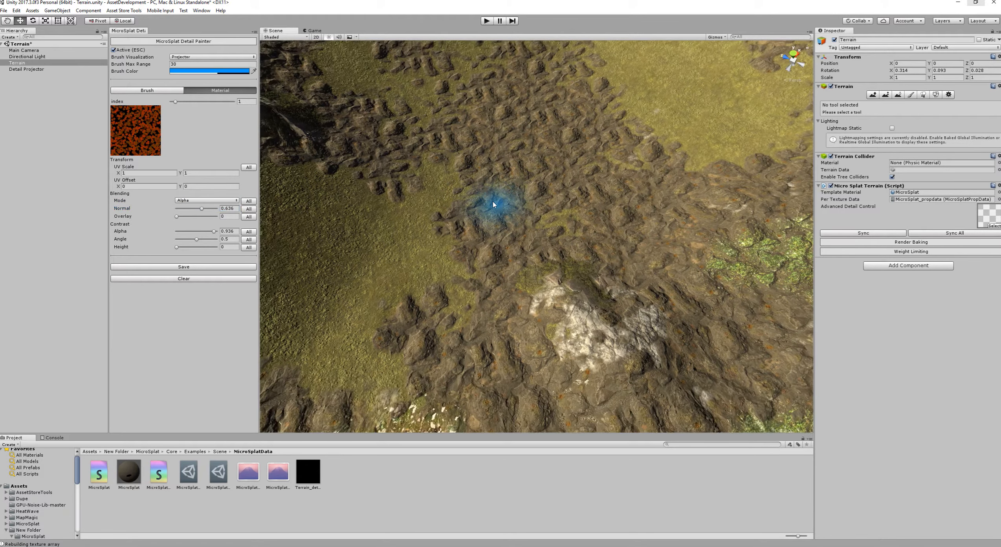
# Switch to the brush settings, widen the Height Mask to its full range, and set the red leaf brush's TargetValue to 0.107.
pyautogui.click(139, 92)
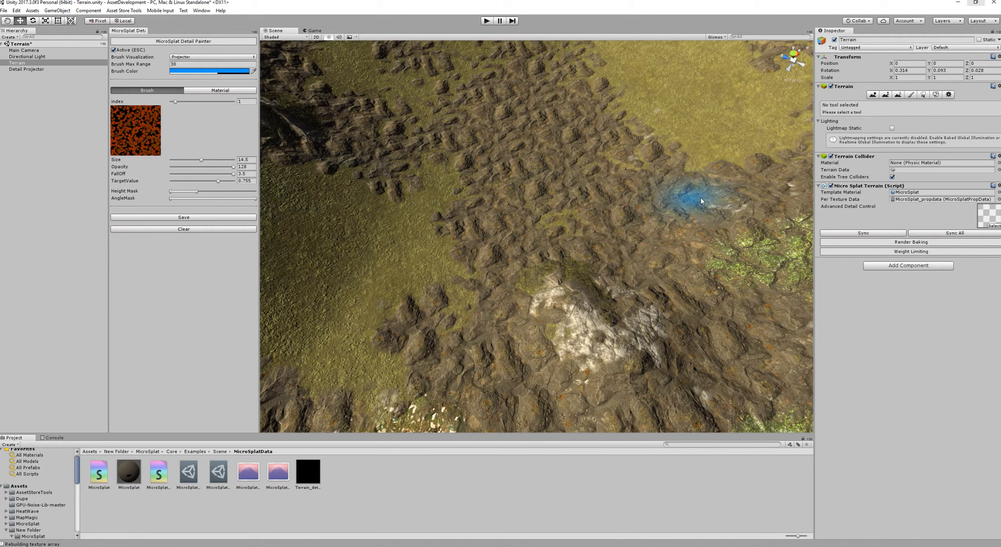
pyautogui.scroll(5, 629, 192)
pyautogui.moveTo(627, 192); pyautogui.dragTo(738, 369, button='middle')
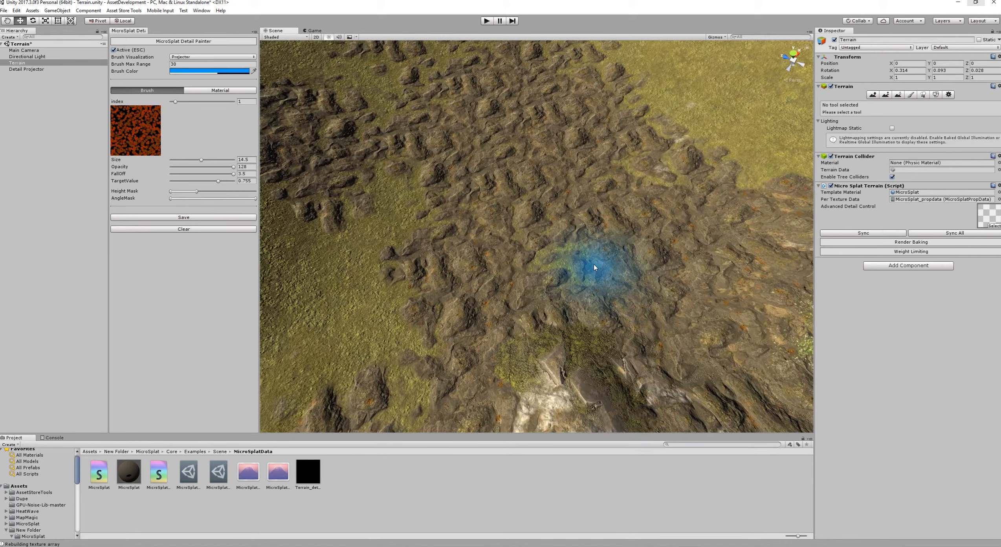
pyautogui.scroll(5, 574, 259)
pyautogui.moveTo(529, 326); pyautogui.dragTo(528, 332, button='middle')
pyautogui.scroll(5, 527, 326)
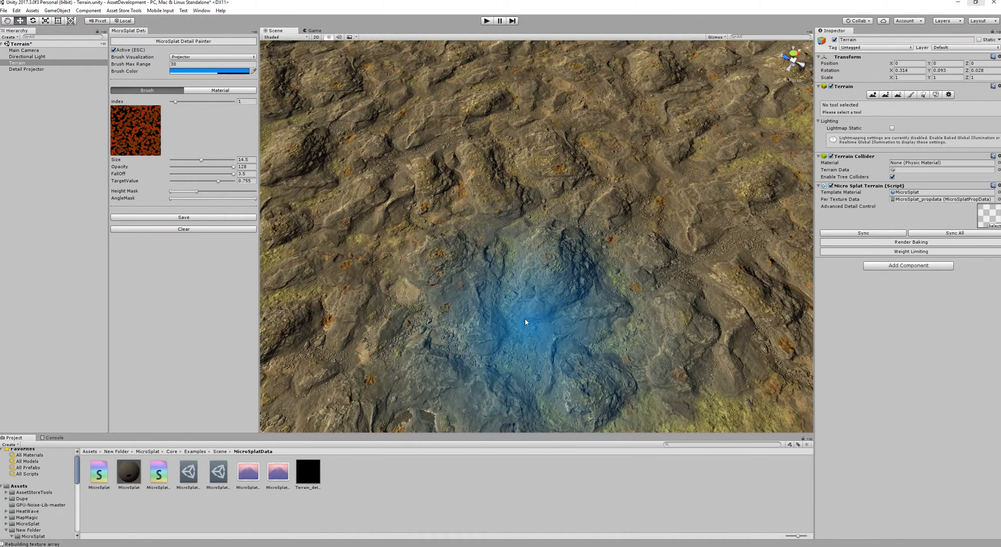
pyautogui.moveTo(199, 192); pyautogui.dragTo(252, 187)
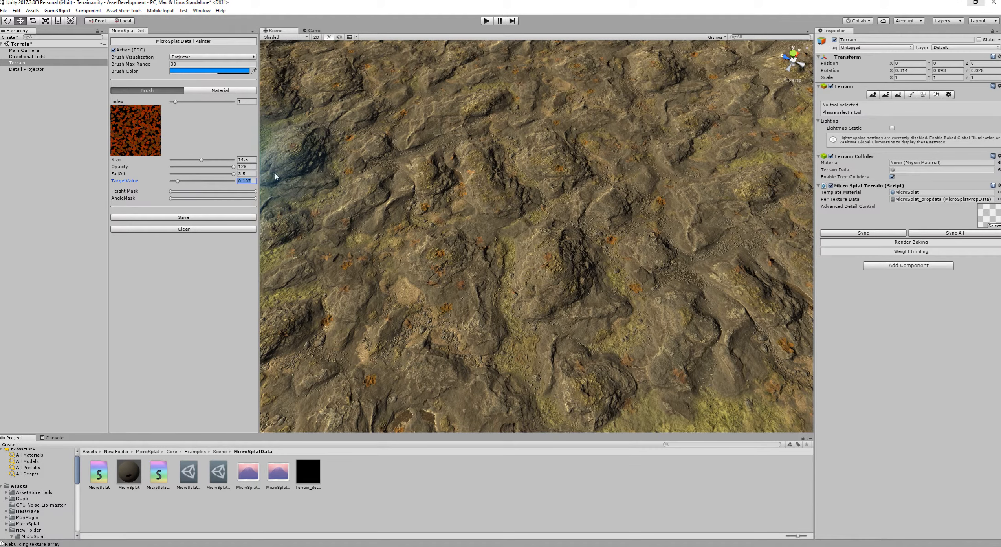
pyautogui.click(425, 162)
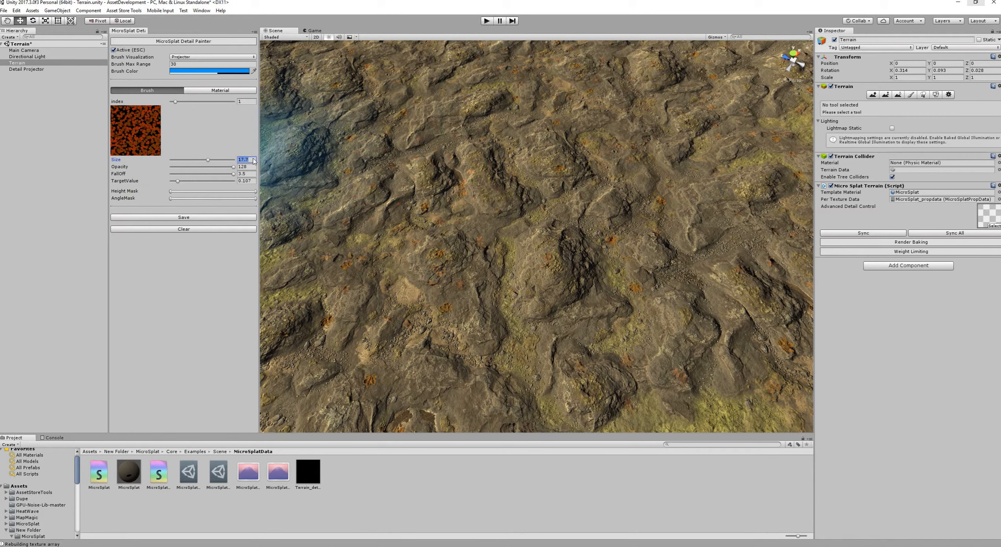
# Set the brush size to 30 and paint a sparse scattering of red leaves across the rocks.
pyautogui.moveTo(254, 161); pyautogui.dragTo(259, 161)
pyautogui.moveTo(443, 165)
pyautogui.mouseDown()
pyautogui.moveTo(639, 165)
pyautogui.moveTo(632, 112)
pyautogui.mouseUp()
pyautogui.scroll(6, 632, 112)
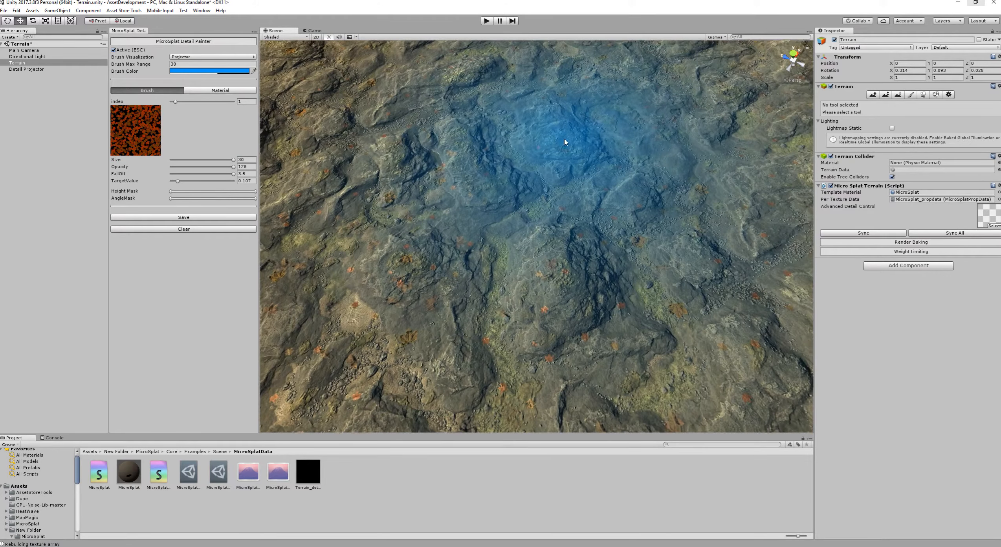
pyautogui.scroll(8, 565, 142)
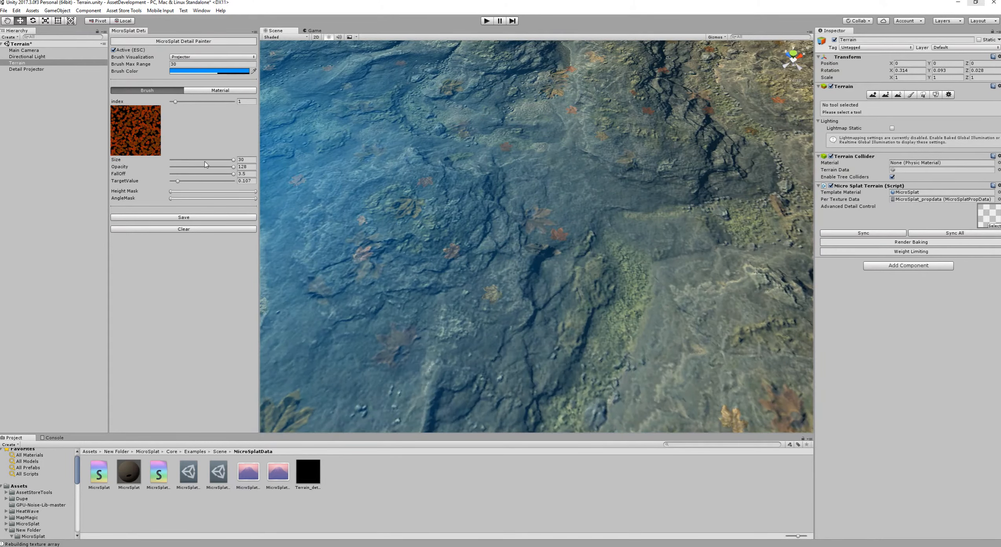
# Set the brush size to 15.8 and TargetValue to 0.616, and paint a thicker patch of red leaves on the rocks.
pyautogui.click(204, 160)
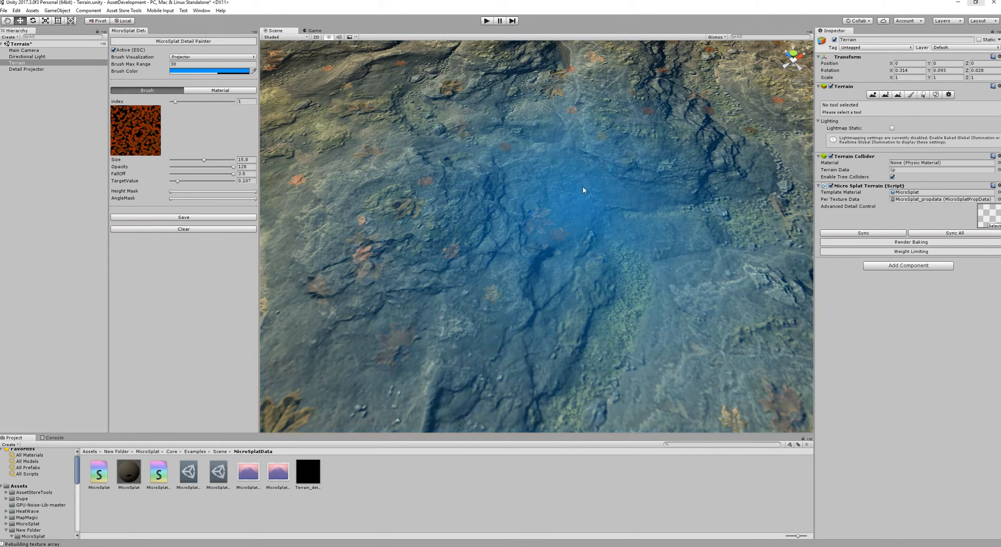
pyautogui.scroll(-10, 584, 190)
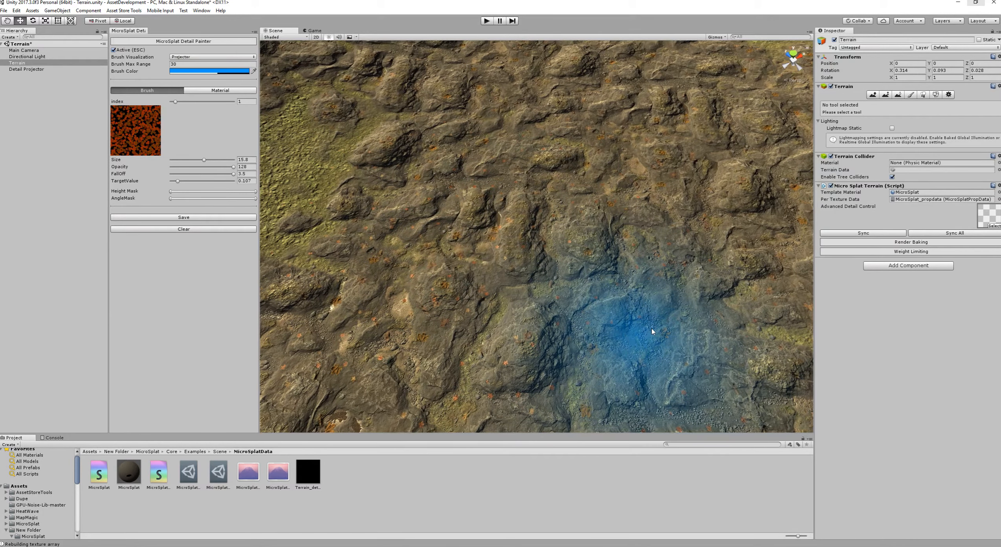
pyautogui.moveTo(355, 161)
pyautogui.mouseDown()
pyautogui.moveTo(395, 197)
pyautogui.moveTo(543, 254)
pyautogui.moveTo(645, 121)
pyautogui.moveTo(345, 165)
pyautogui.mouseUp()
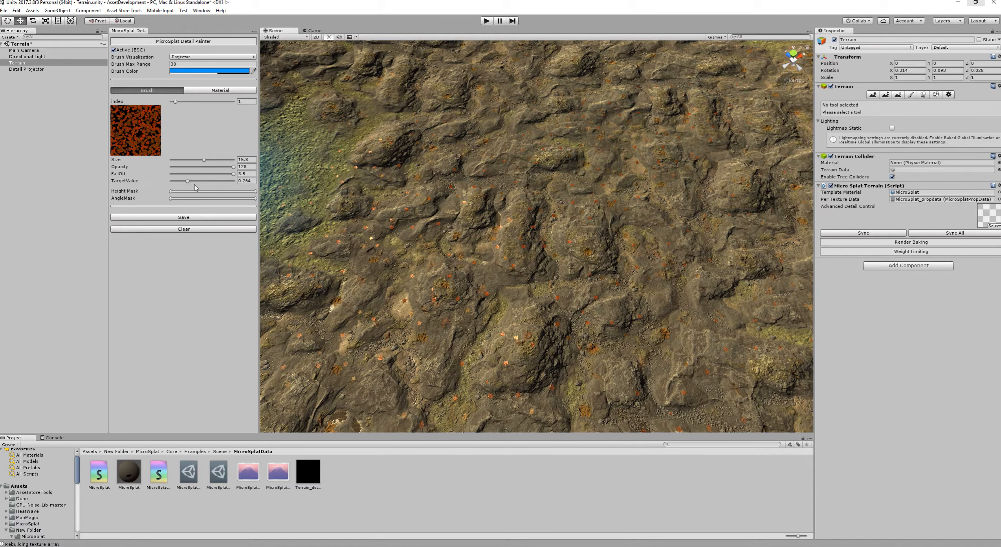
pyautogui.scroll(-6, 536, 209)
pyautogui.moveTo(537, 209); pyautogui.dragTo(532, 150, button='middle')
pyautogui.scroll(7, 525, 151)
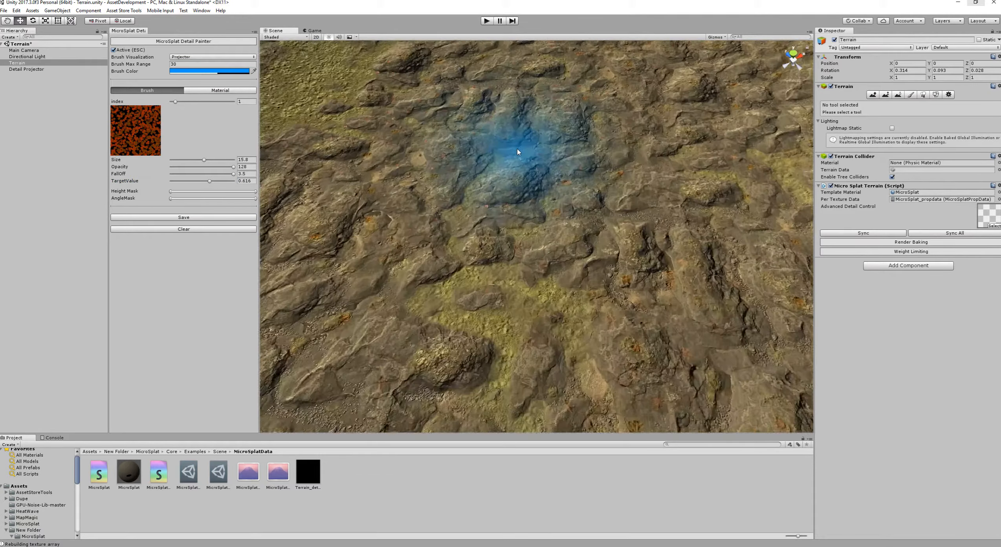
pyautogui.moveTo(512, 155)
pyautogui.mouseDown()
pyautogui.moveTo(573, 141)
pyautogui.moveTo(391, 223)
pyautogui.moveTo(519, 275)
pyautogui.moveTo(495, 102)
pyautogui.moveTo(390, 101)
pyautogui.mouseUp()
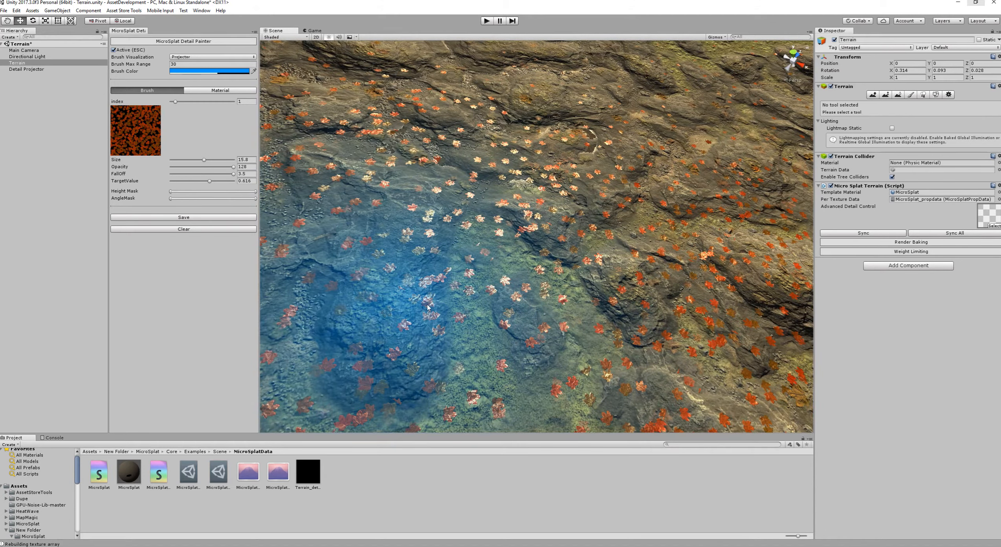
# Raise TargetValue in stages to 1 and paint dense red leaves over the middle of the existing leaf patch.
pyautogui.keyDown('alt'); pyautogui.moveTo(652, 331); pyautogui.dragTo(644, 182); pyautogui.keyUp('alt')
pyautogui.scroll(-6, 632, 235)
pyautogui.moveTo(644, 182); pyautogui.dragTo(581, 201, button='right')
pyautogui.scroll(-3, 580, 201)
pyautogui.scroll(3, 515, 205)
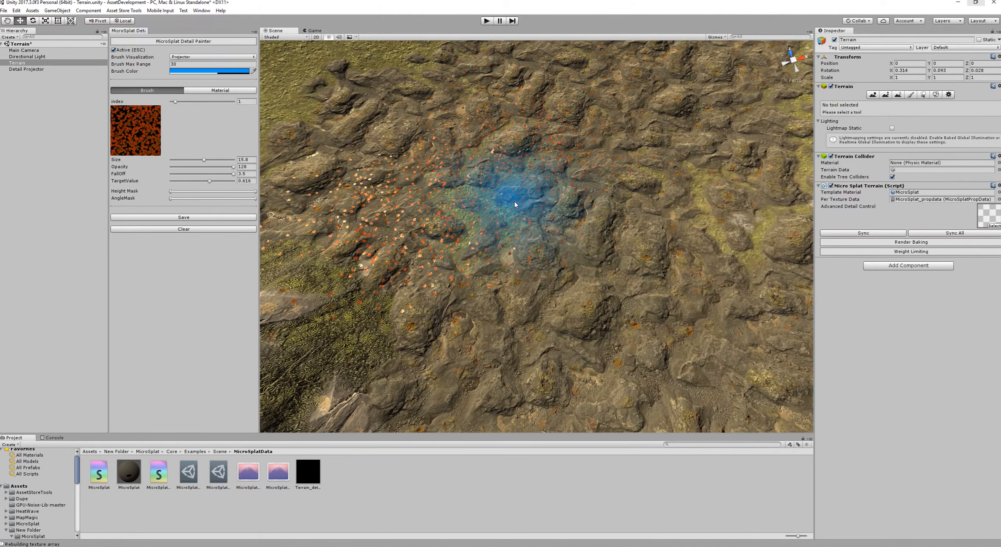
pyautogui.scroll(8, 527, 154)
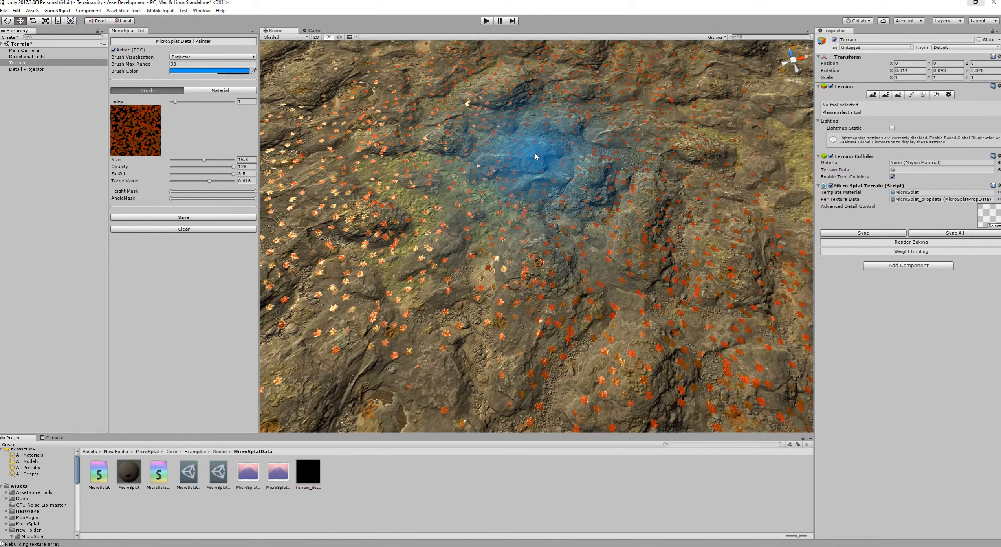
pyautogui.moveTo(211, 182); pyautogui.dragTo(227, 182)
pyautogui.moveTo(562, 153)
pyautogui.mouseDown()
pyautogui.moveTo(475, 178)
pyautogui.moveTo(387, 271)
pyautogui.mouseUp()
pyautogui.moveTo(227, 182); pyautogui.dragTo(234, 182)
pyautogui.moveTo(566, 122)
pyautogui.mouseDown()
pyautogui.moveTo(413, 223)
pyautogui.moveTo(346, 345)
pyautogui.mouseUp()
pyautogui.scroll(-8, 506, 195)
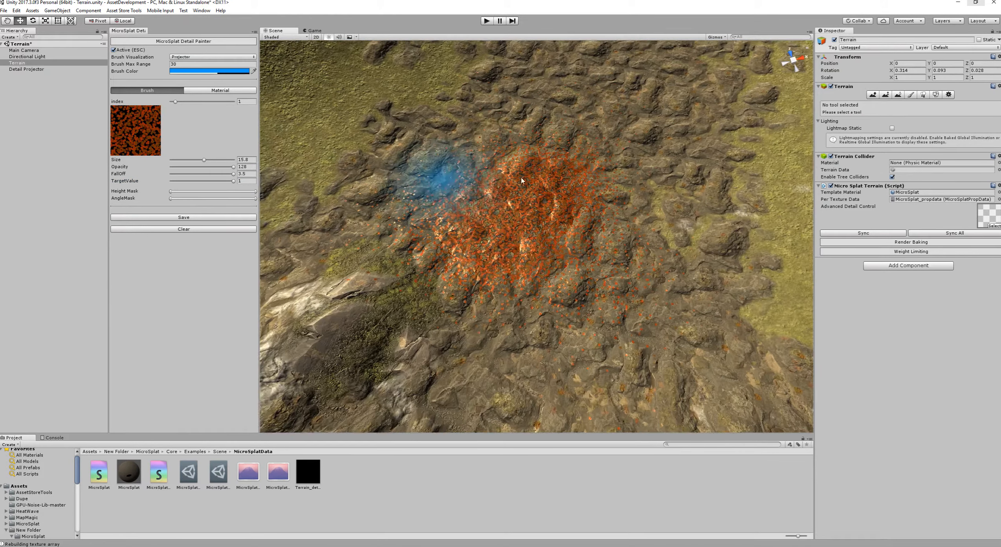
# Set TargetValue to 0.679 and paint over the dense leaf patch to thin out its coverage.
pyautogui.scroll(12, 436, 174)
pyautogui.moveTo(230, 181); pyautogui.dragTo(225, 182)
pyautogui.moveTo(452, 204)
pyautogui.mouseDown()
pyautogui.moveTo(480, 223)
pyautogui.moveTo(676, 252)
pyautogui.mouseUp()
pyautogui.scroll(-10, 469, 190)
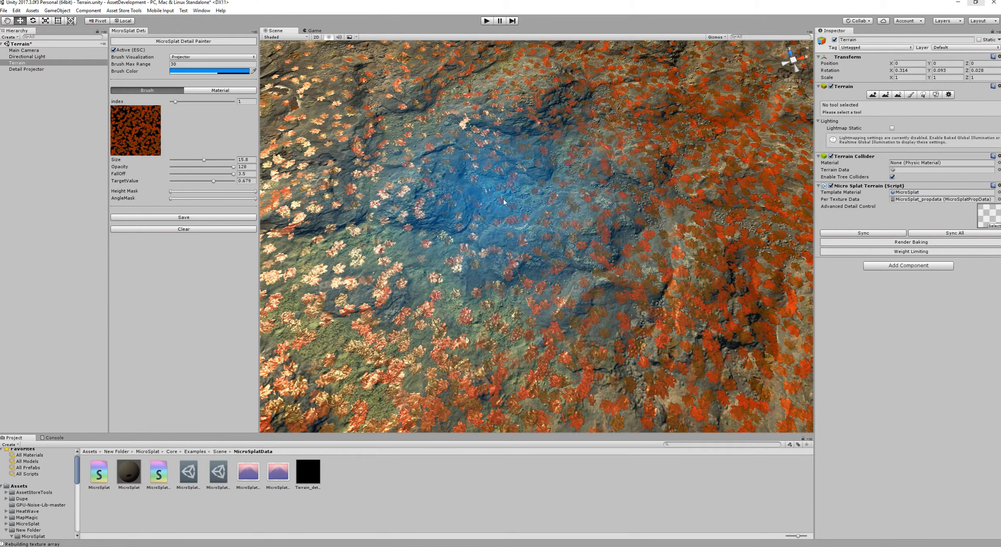
# Examine the painted red leaves from several angles and distances, checking how their density fades into the surrounding rocks.
pyautogui.scroll(8, 547, 246)
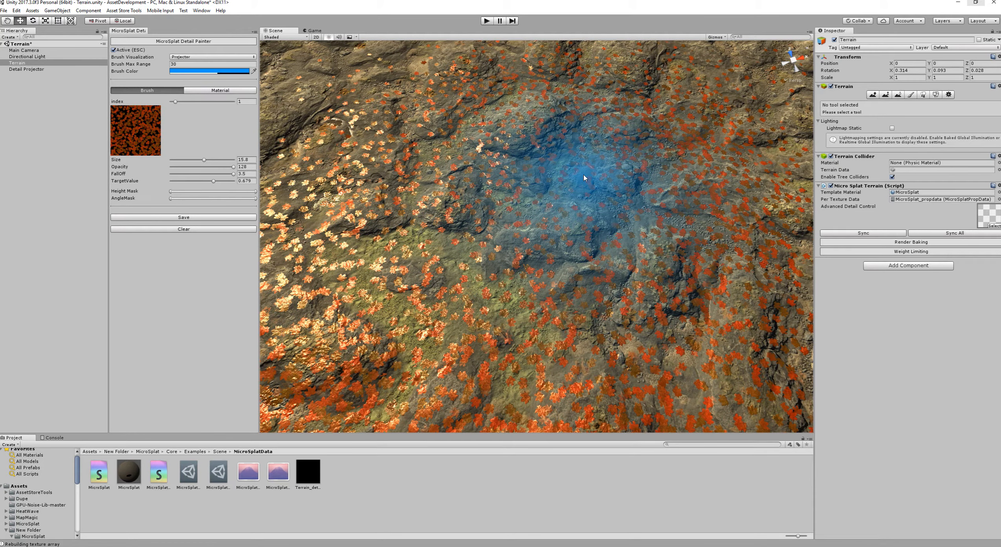
pyautogui.moveTo(387, 124)
pyautogui.mouseDown(button='middle')
pyautogui.moveTo(377, 187)
pyautogui.moveTo(536, 230)
pyautogui.mouseUp(button='middle')
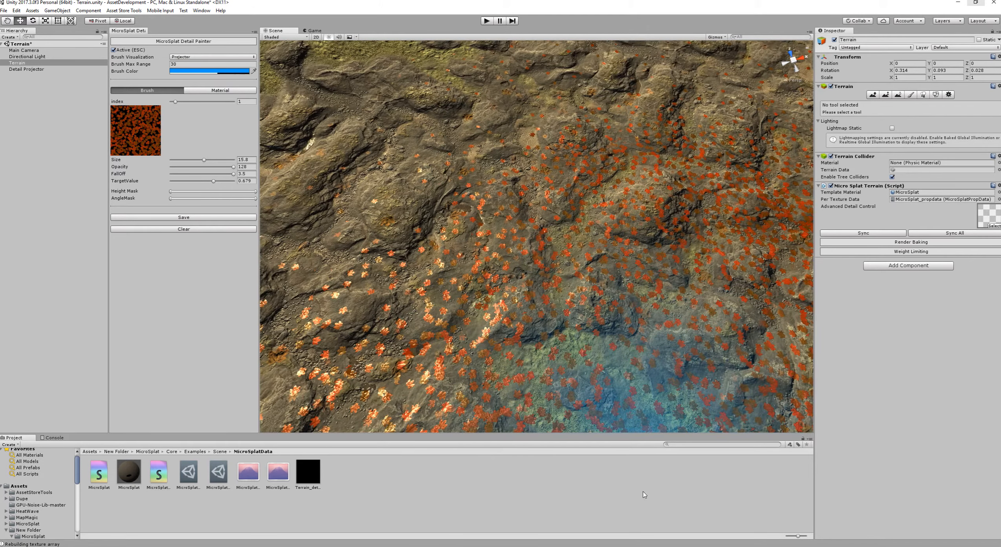
pyautogui.moveTo(425, 212)
pyautogui.mouseDown(button='right')
pyautogui.moveTo(458, 161)
pyautogui.moveTo(402, 176)
pyautogui.mouseUp(button='right')
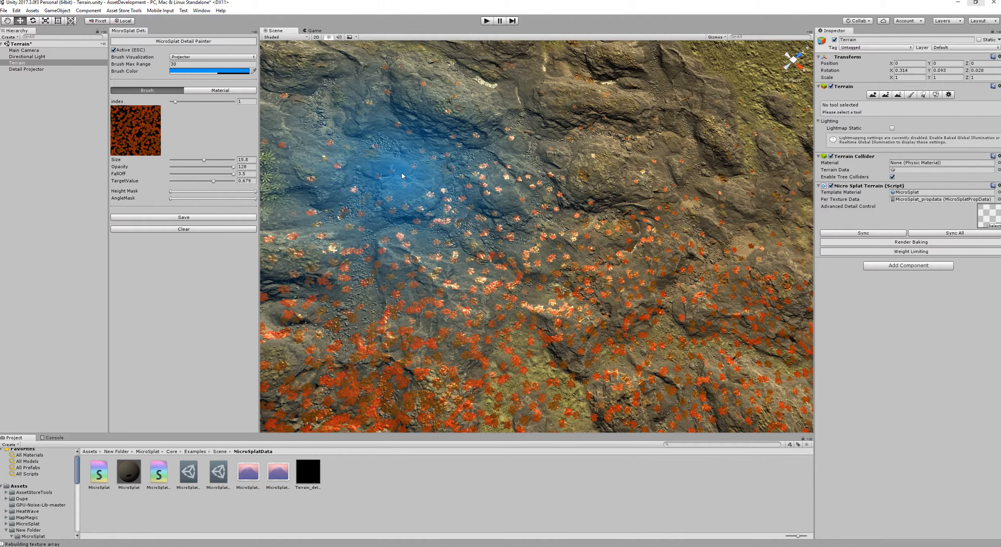
pyautogui.moveTo(603, 201)
pyautogui.mouseDown(button='right')
pyautogui.moveTo(614, 212)
pyautogui.moveTo(608, 199)
pyautogui.moveTo(525, 212)
pyautogui.moveTo(379, 161)
pyautogui.moveTo(699, 161)
pyautogui.moveTo(650, 134)
pyautogui.mouseUp(button='right')
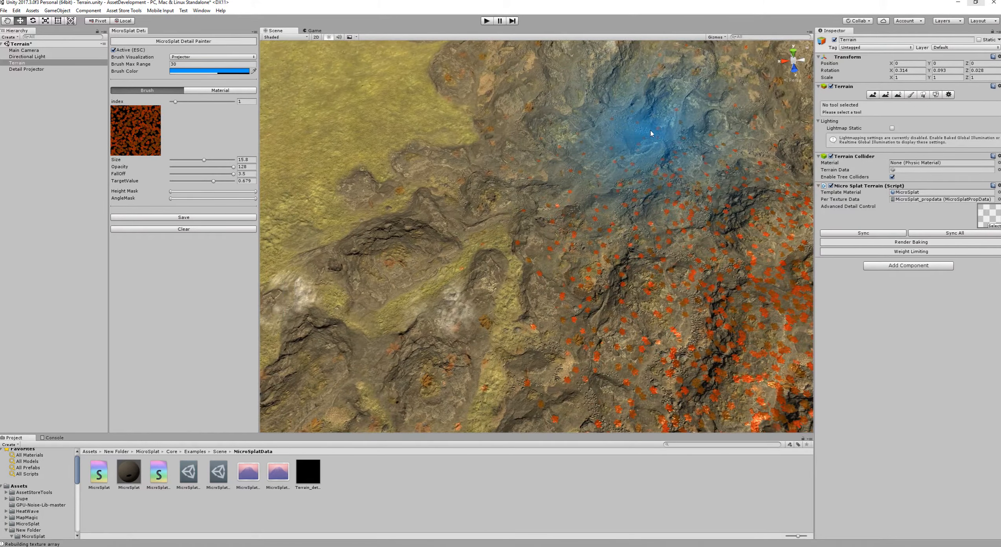
pyautogui.moveTo(650, 133); pyautogui.dragTo(659, 323, button='middle')
pyautogui.scroll(3, 659, 324)
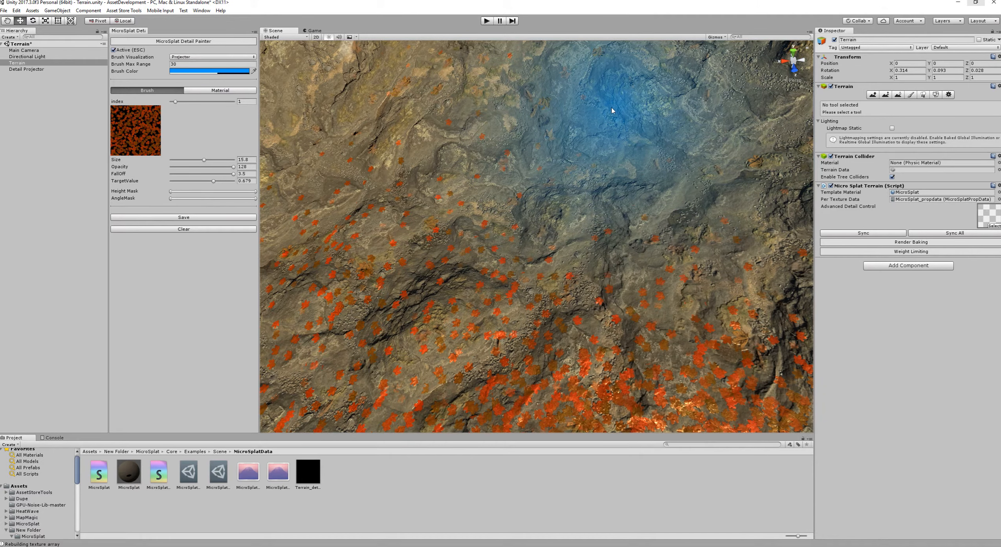
pyautogui.keyDown('alt'); pyautogui.moveTo(554, 139); pyautogui.dragTo(632, 149); pyautogui.keyUp('alt')
pyautogui.scroll(5, 630, 147)
pyautogui.moveTo(629, 146); pyautogui.dragTo(560, 173, button='middle')
pyautogui.scroll(5, 579, 218)
pyautogui.scroll(-5, 467, 122)
pyautogui.moveTo(558, 127); pyautogui.dragTo(409, 199, button='middle')
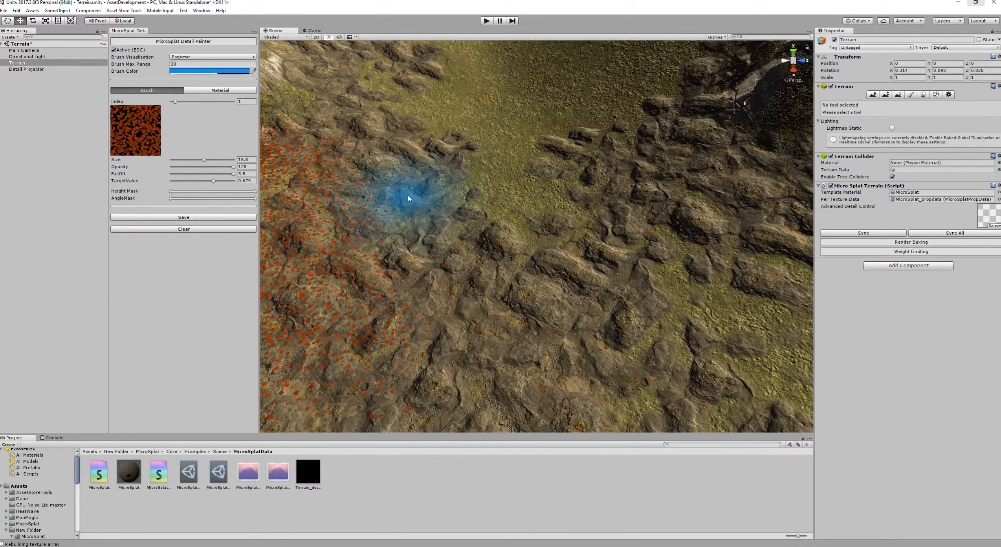
pyautogui.keyDown('alt'); pyautogui.moveTo(555, 172); pyautogui.dragTo(414, 179); pyautogui.keyUp('alt')
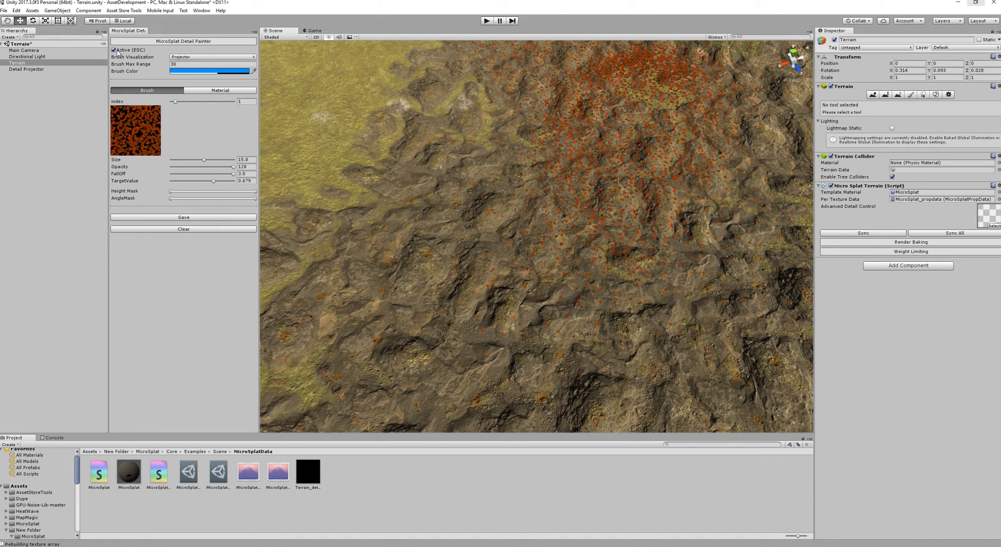
pyautogui.scroll(-10, 463, 153)
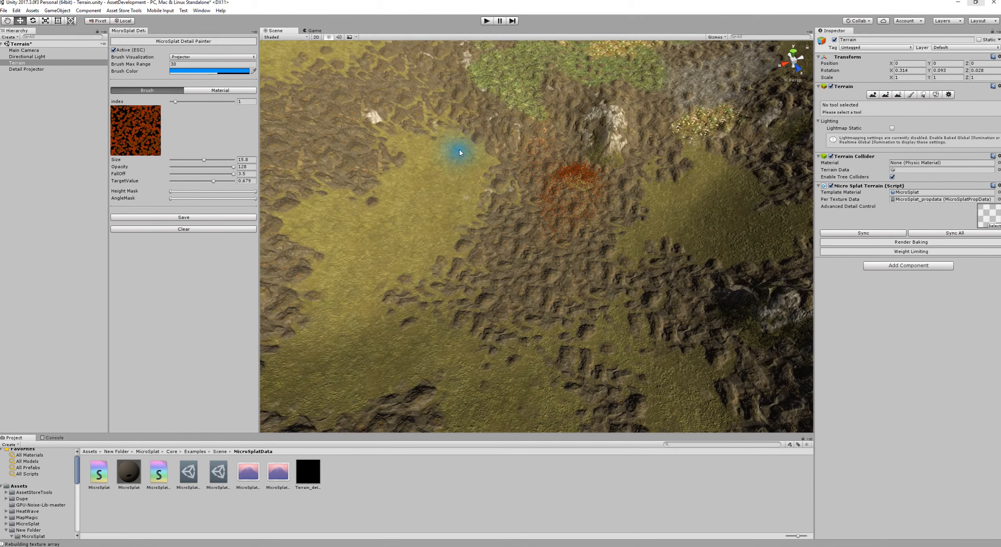